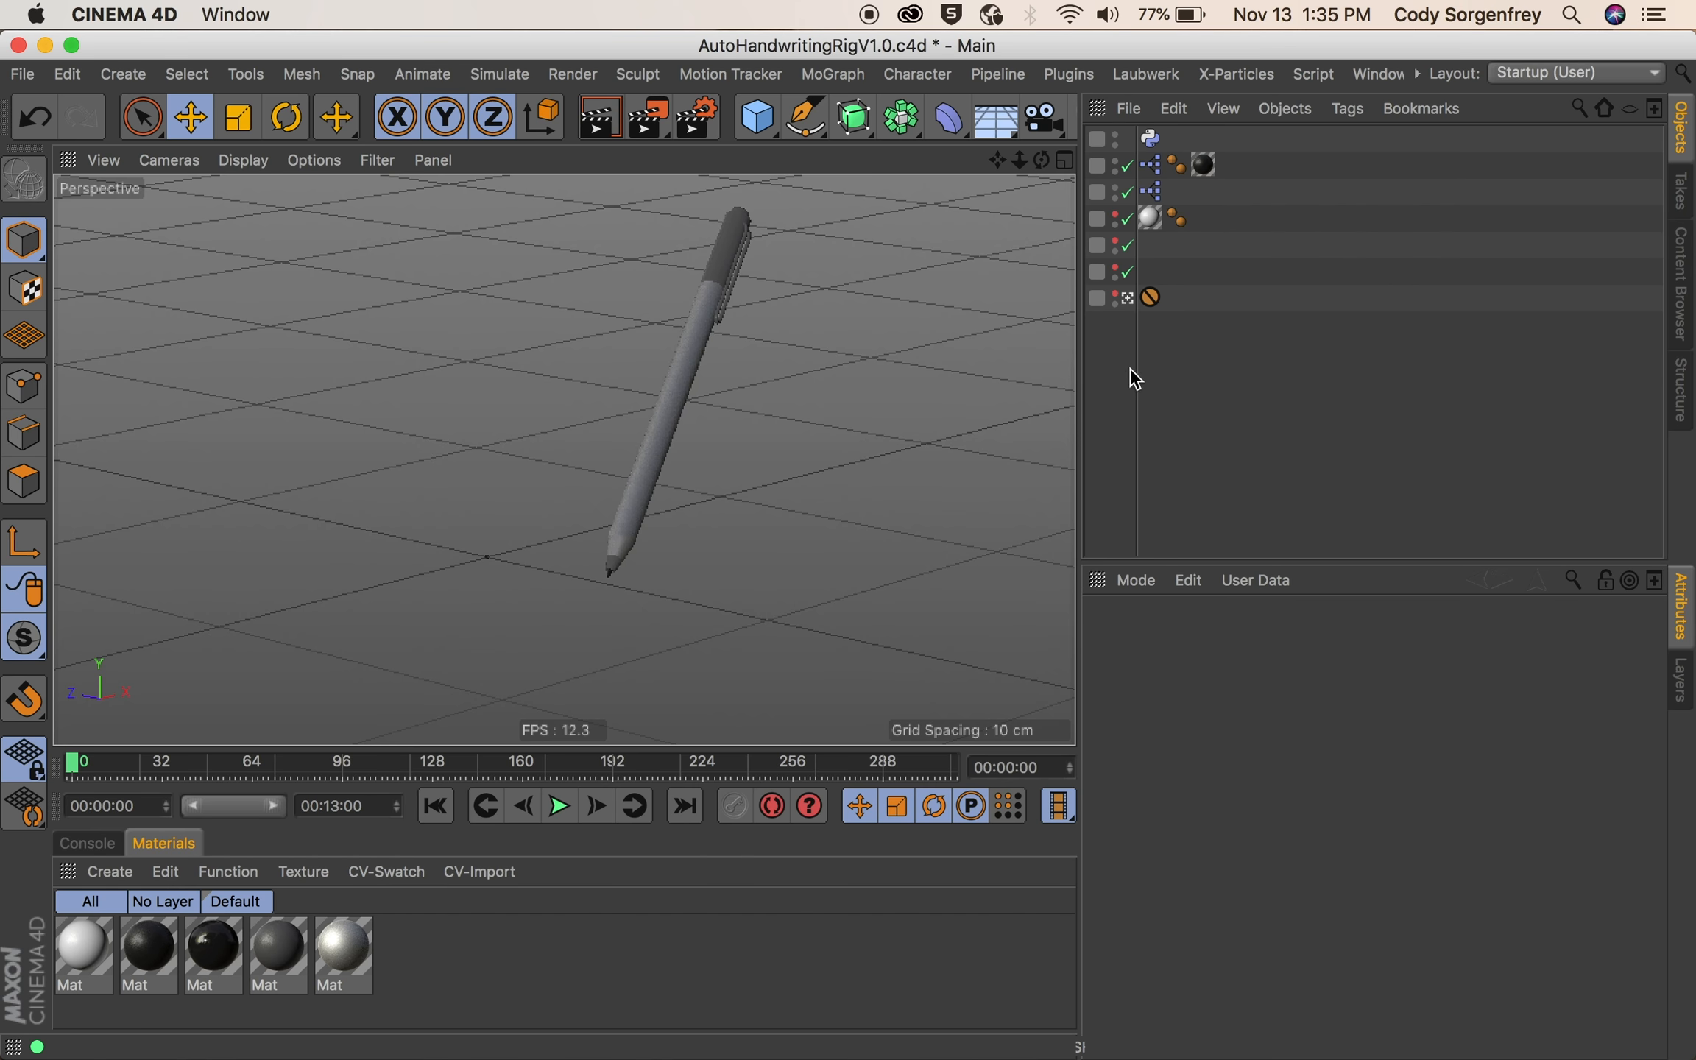
- Copy the Pen rig from AutoHandwritingRigV1.0.c4d into the Untitled 2 project and widen the object name column
drag(1133, 368, 1316, 369)
click(1148, 141)
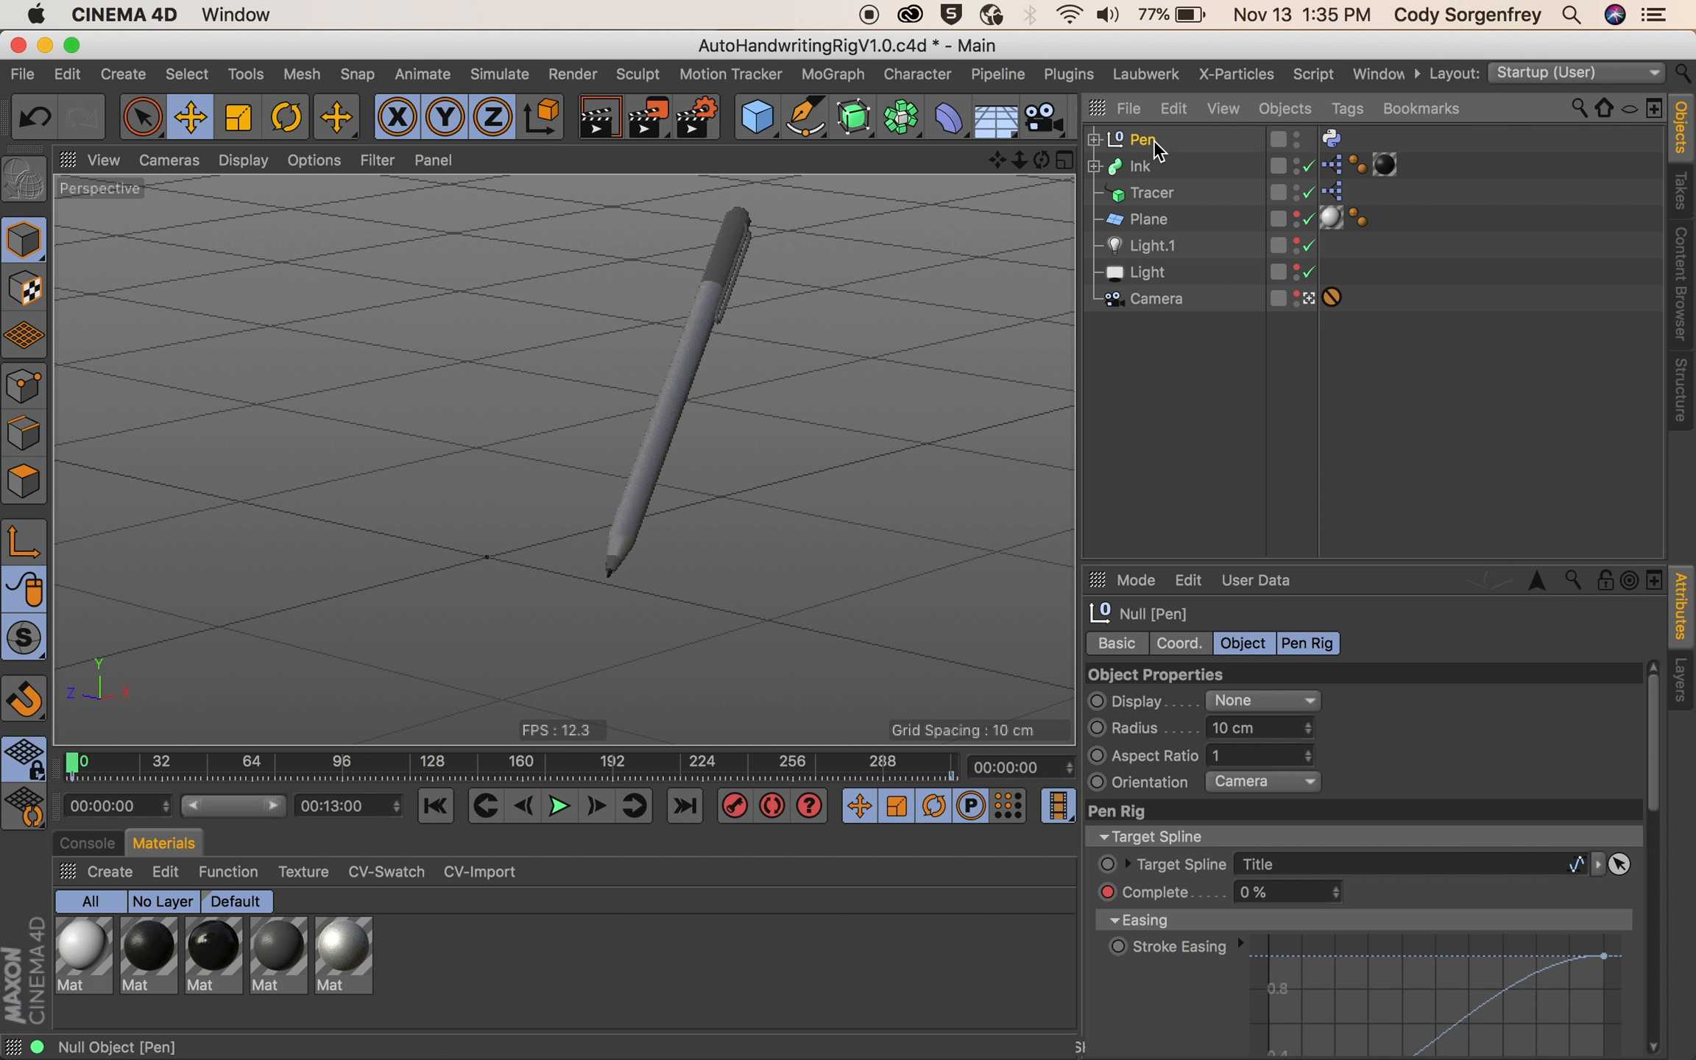
key(v)
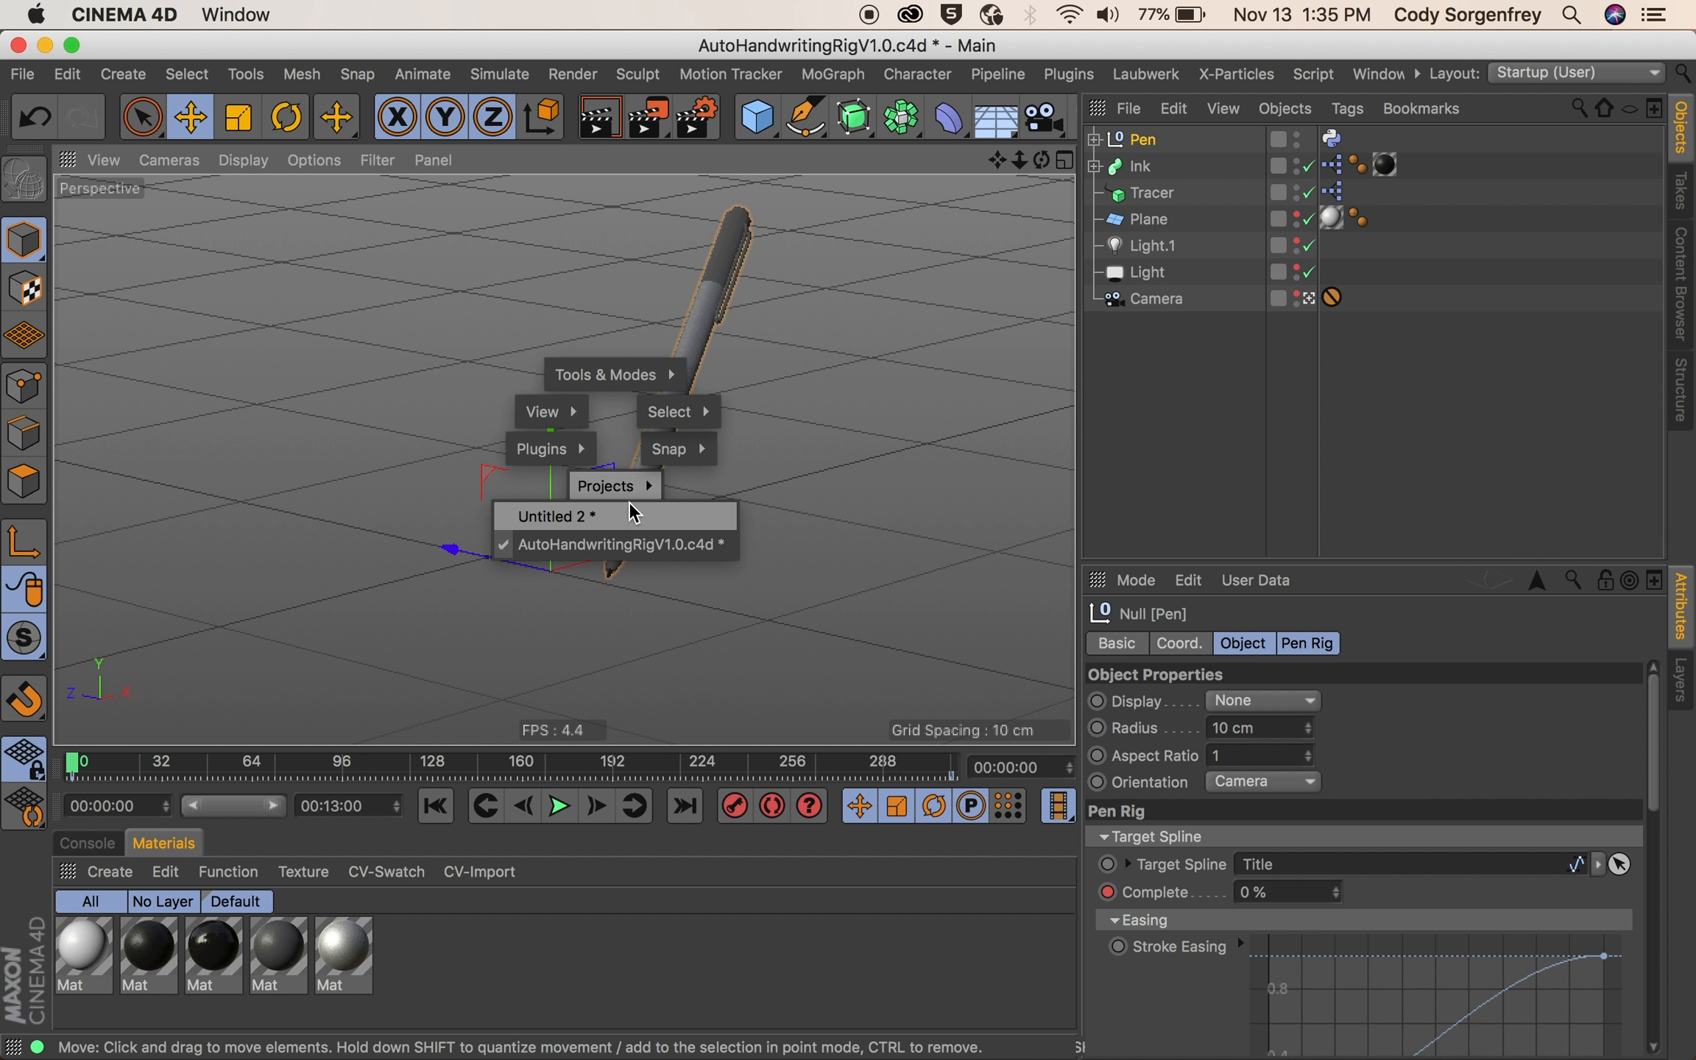
click(626, 519)
key(super+v)
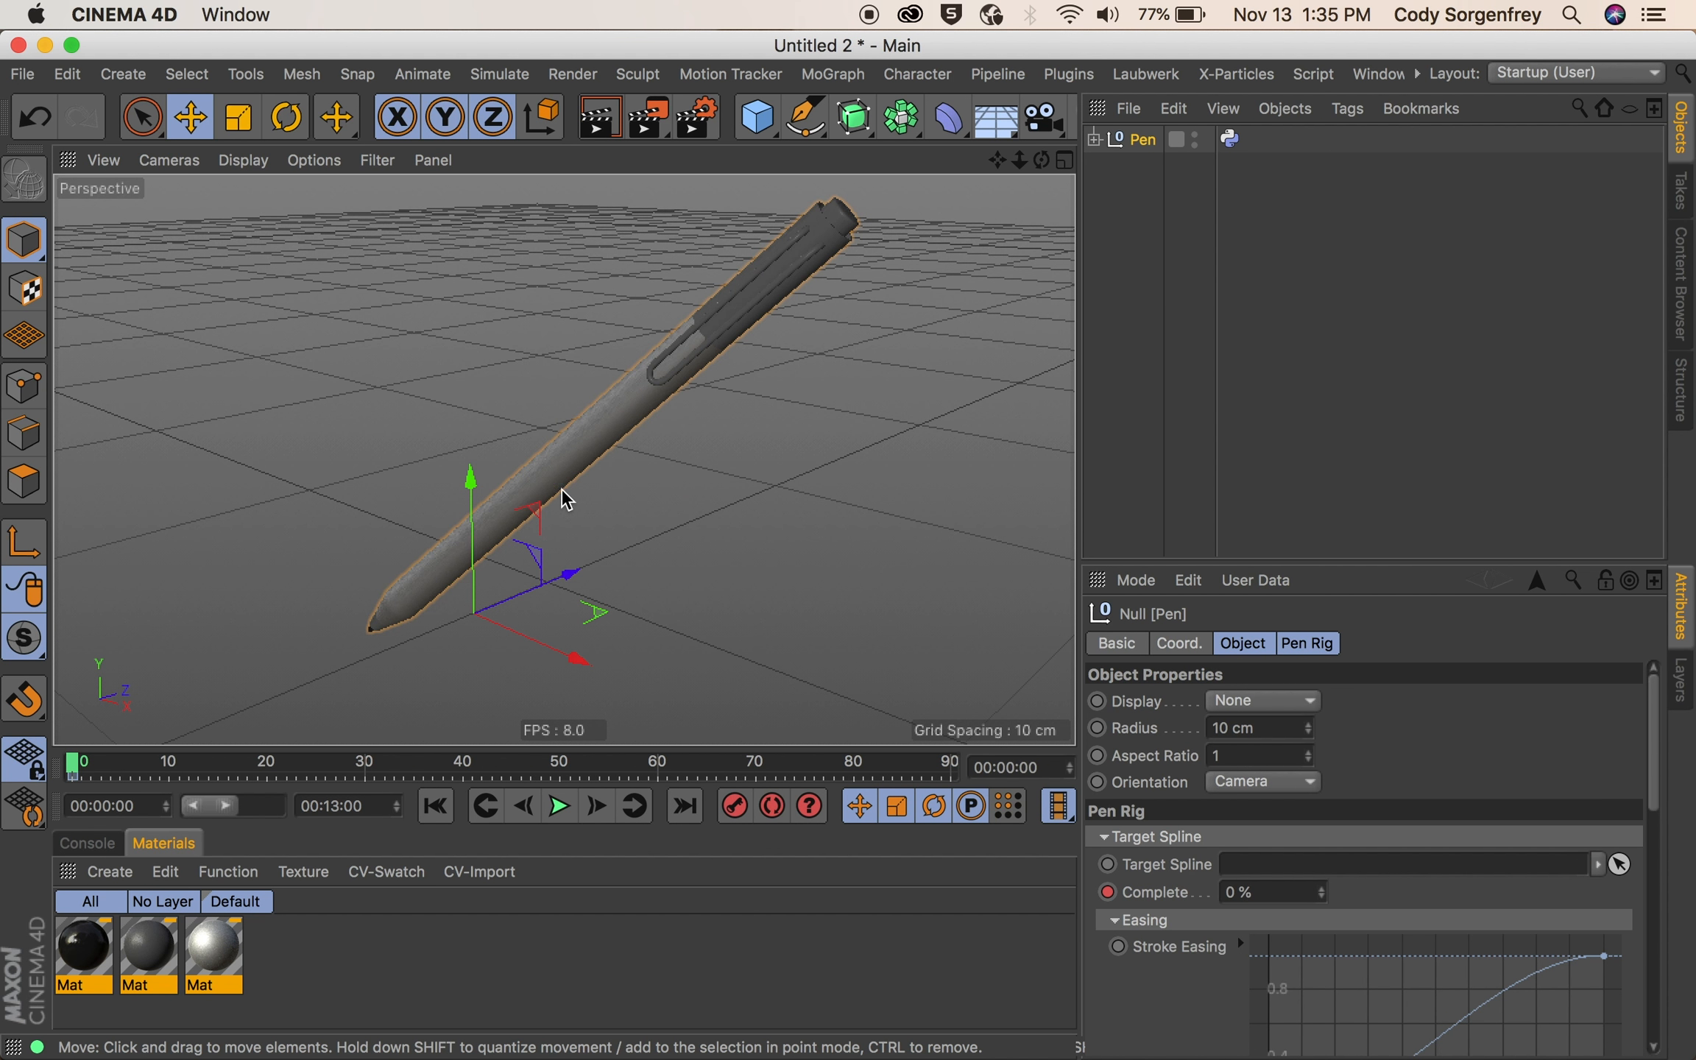
alt+right_drag(579, 522, 613, 533)
alt+middle_drag(613, 534, 594, 492)
alt+right_drag(564, 490, 549, 495)
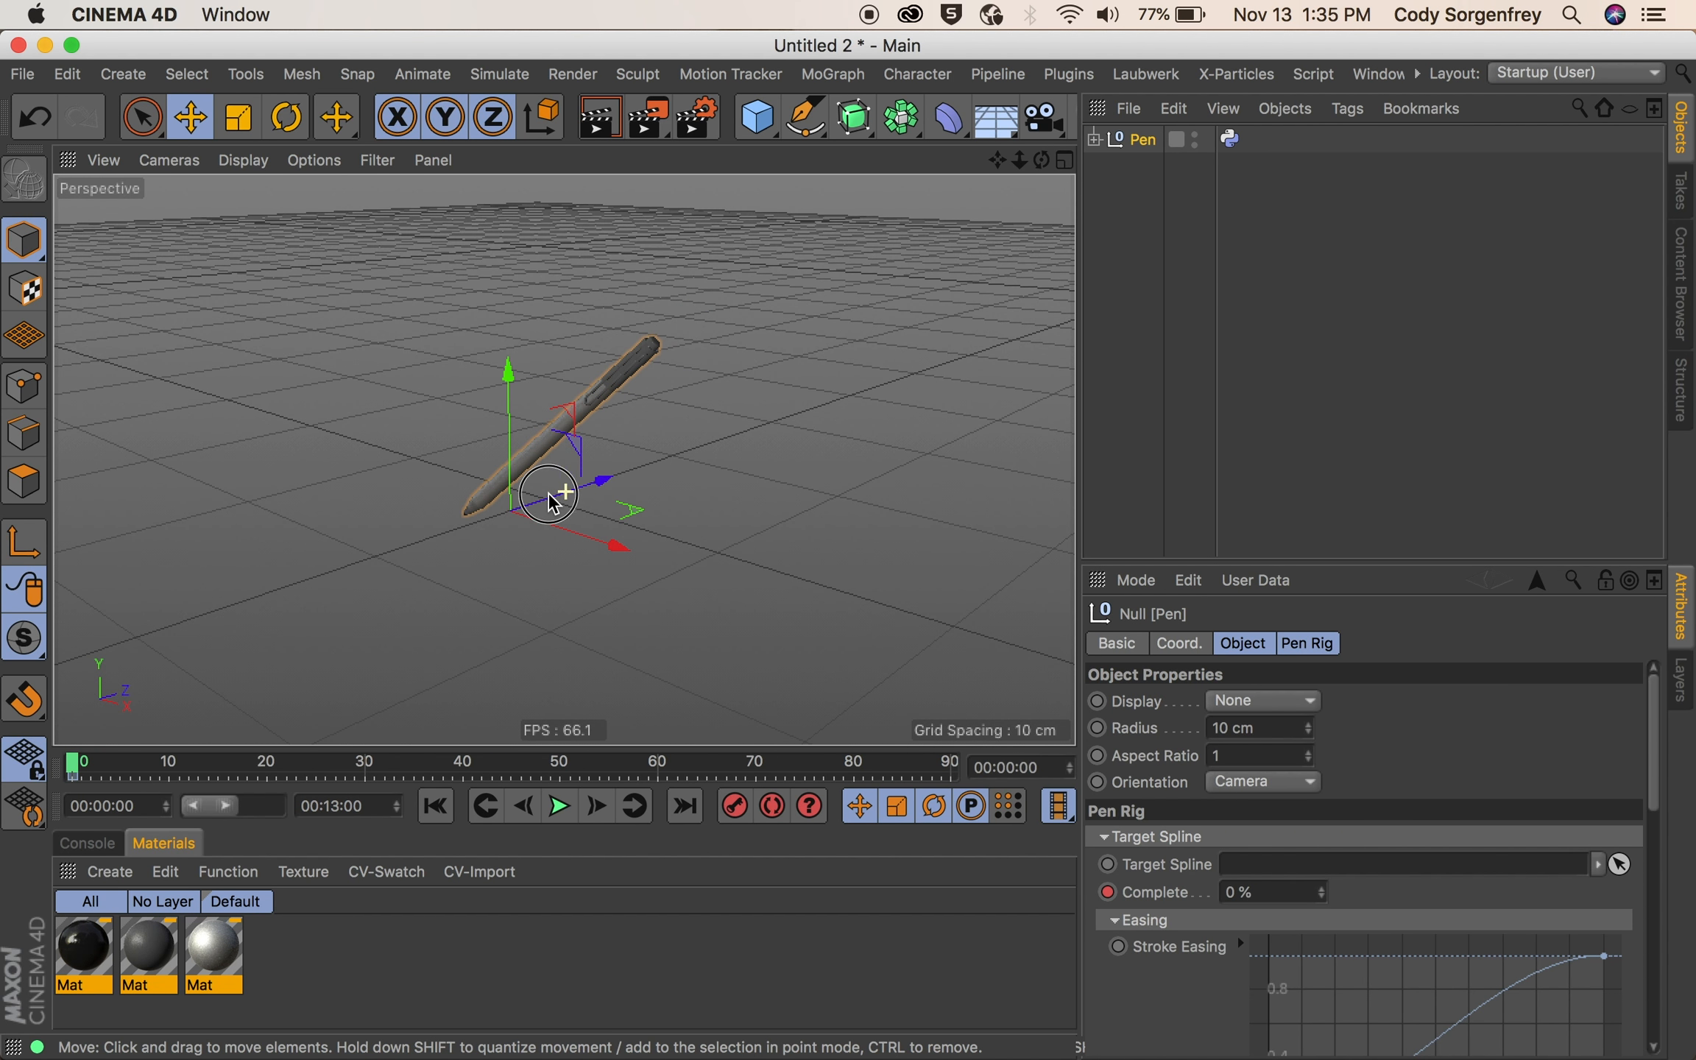
click(1257, 277)
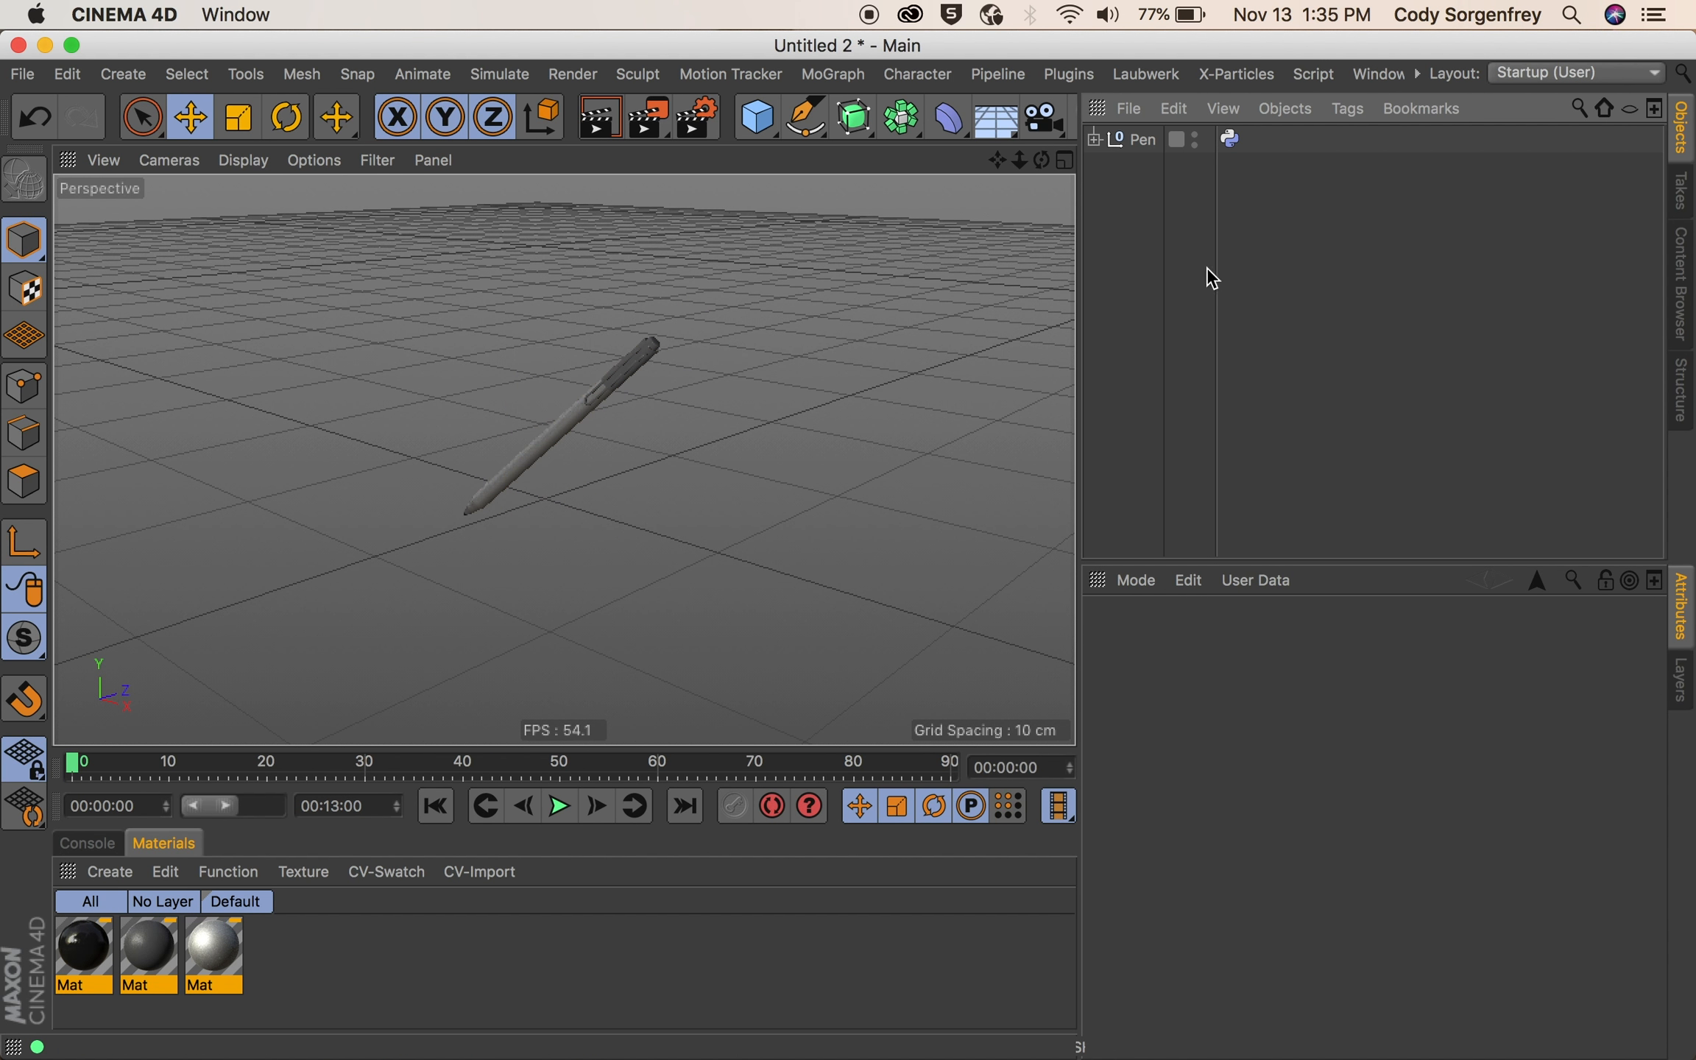
drag(1215, 271, 1315, 275)
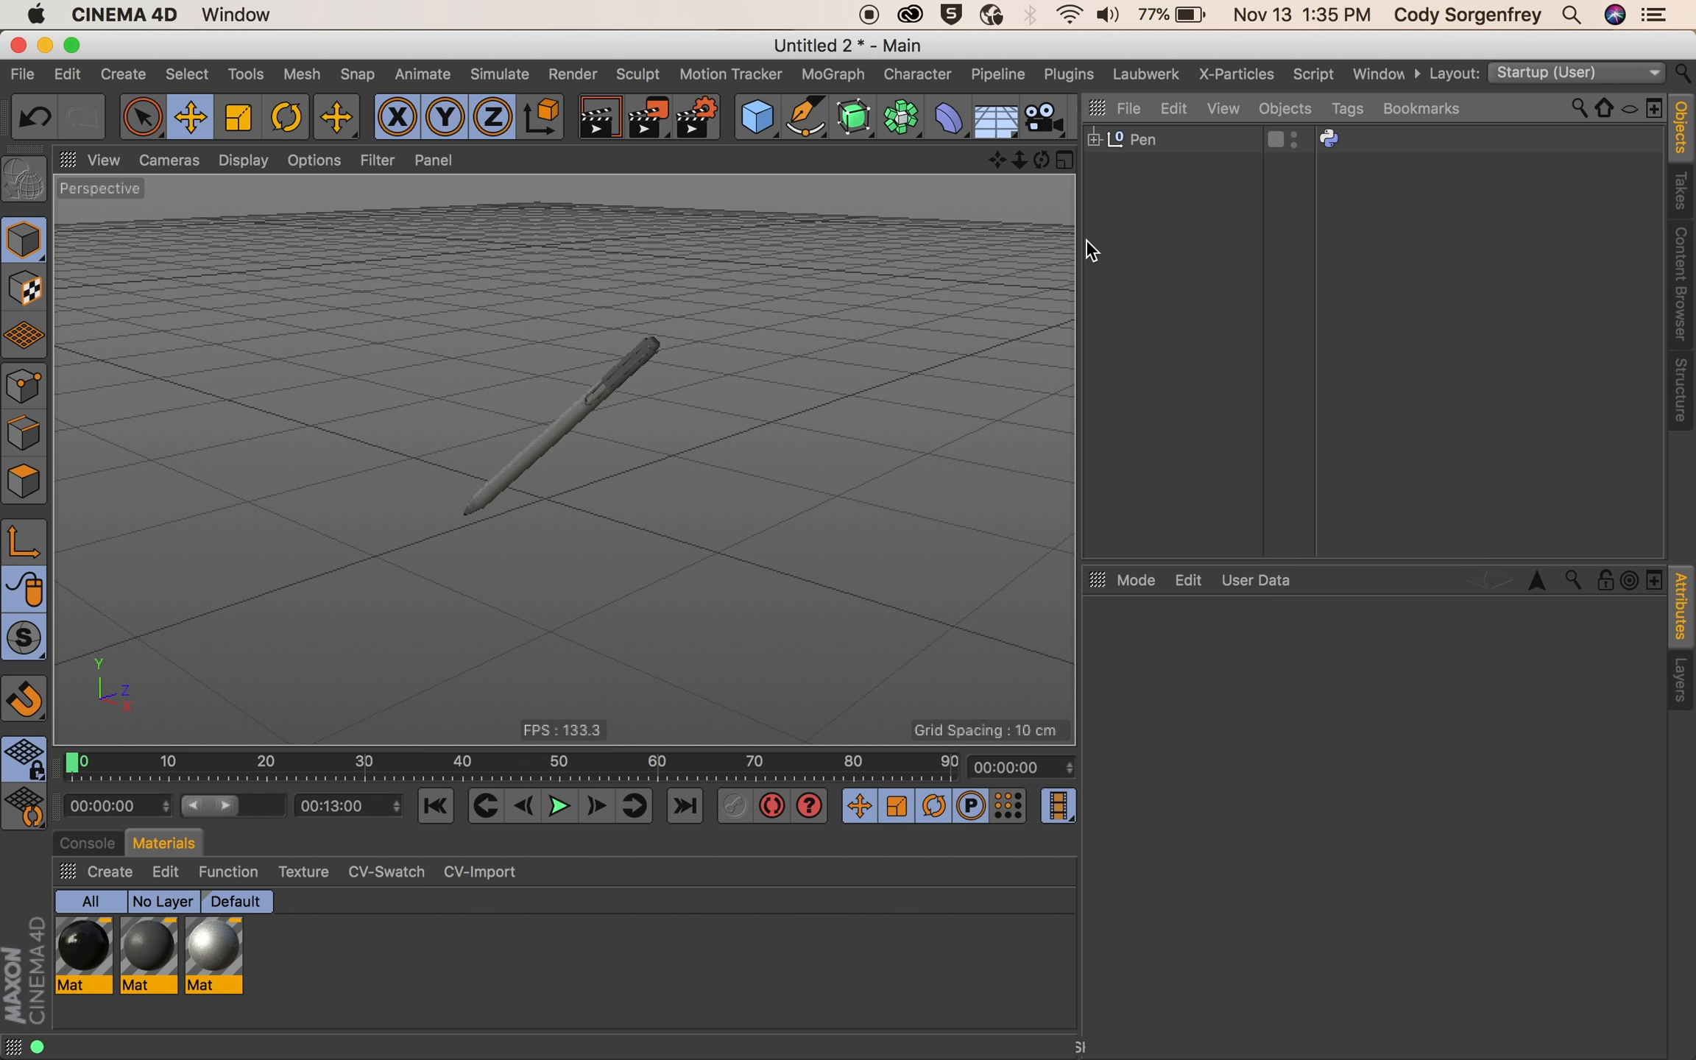
- Sketch the word "hello" as a freehand cursive spline across the origin in the Top view
click(1066, 160)
click(1065, 161)
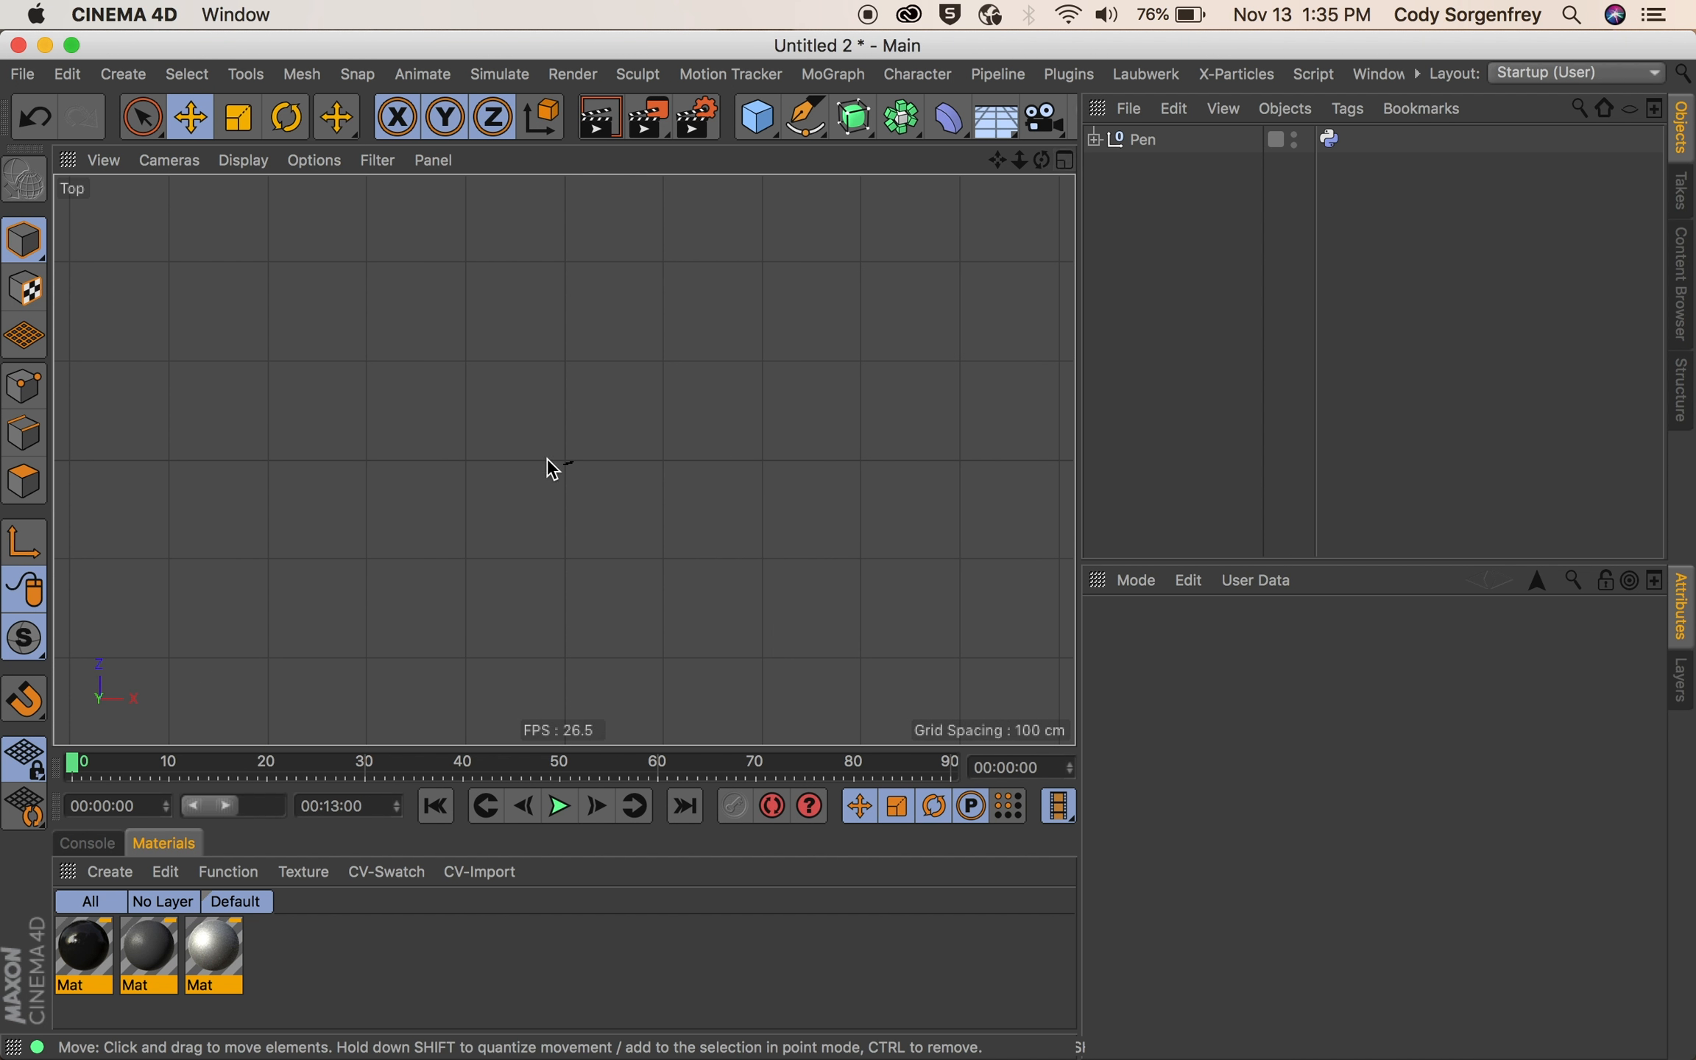
alt+right_drag(571, 468, 652, 449)
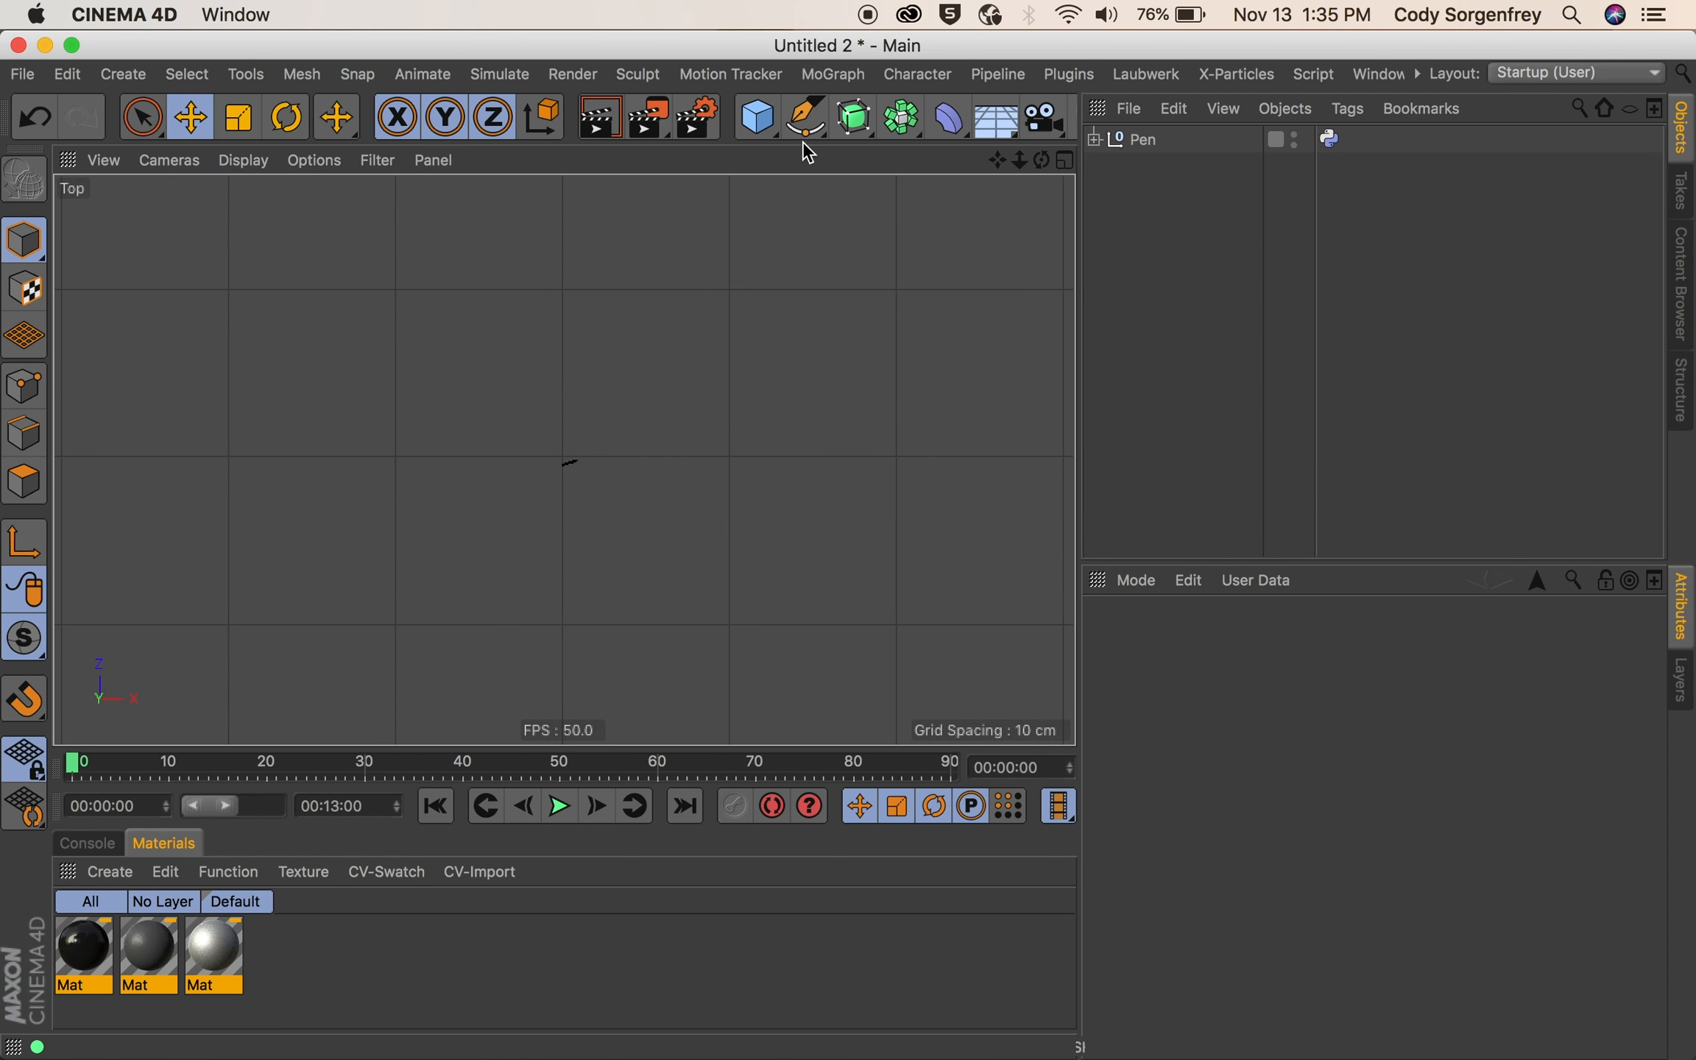
drag(810, 138, 807, 203)
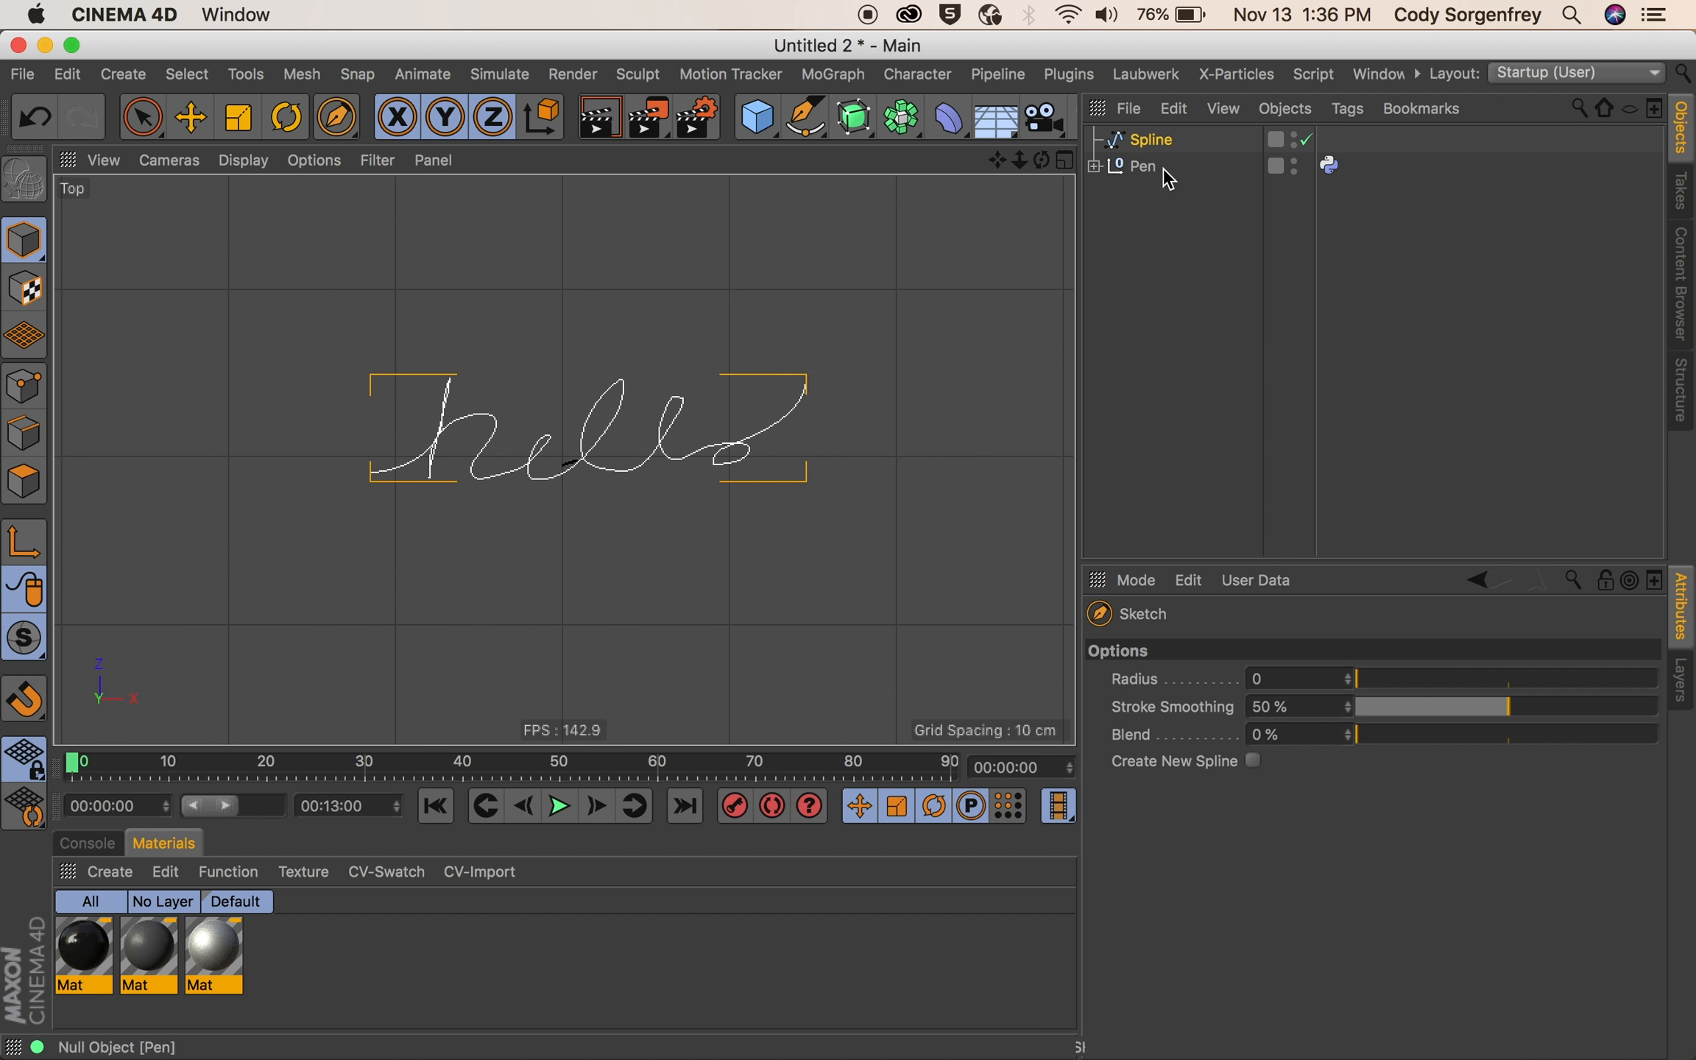
- Scale the "hello" spline down uniformly in the Perspective view so it suits the size of the pen
click(1069, 162)
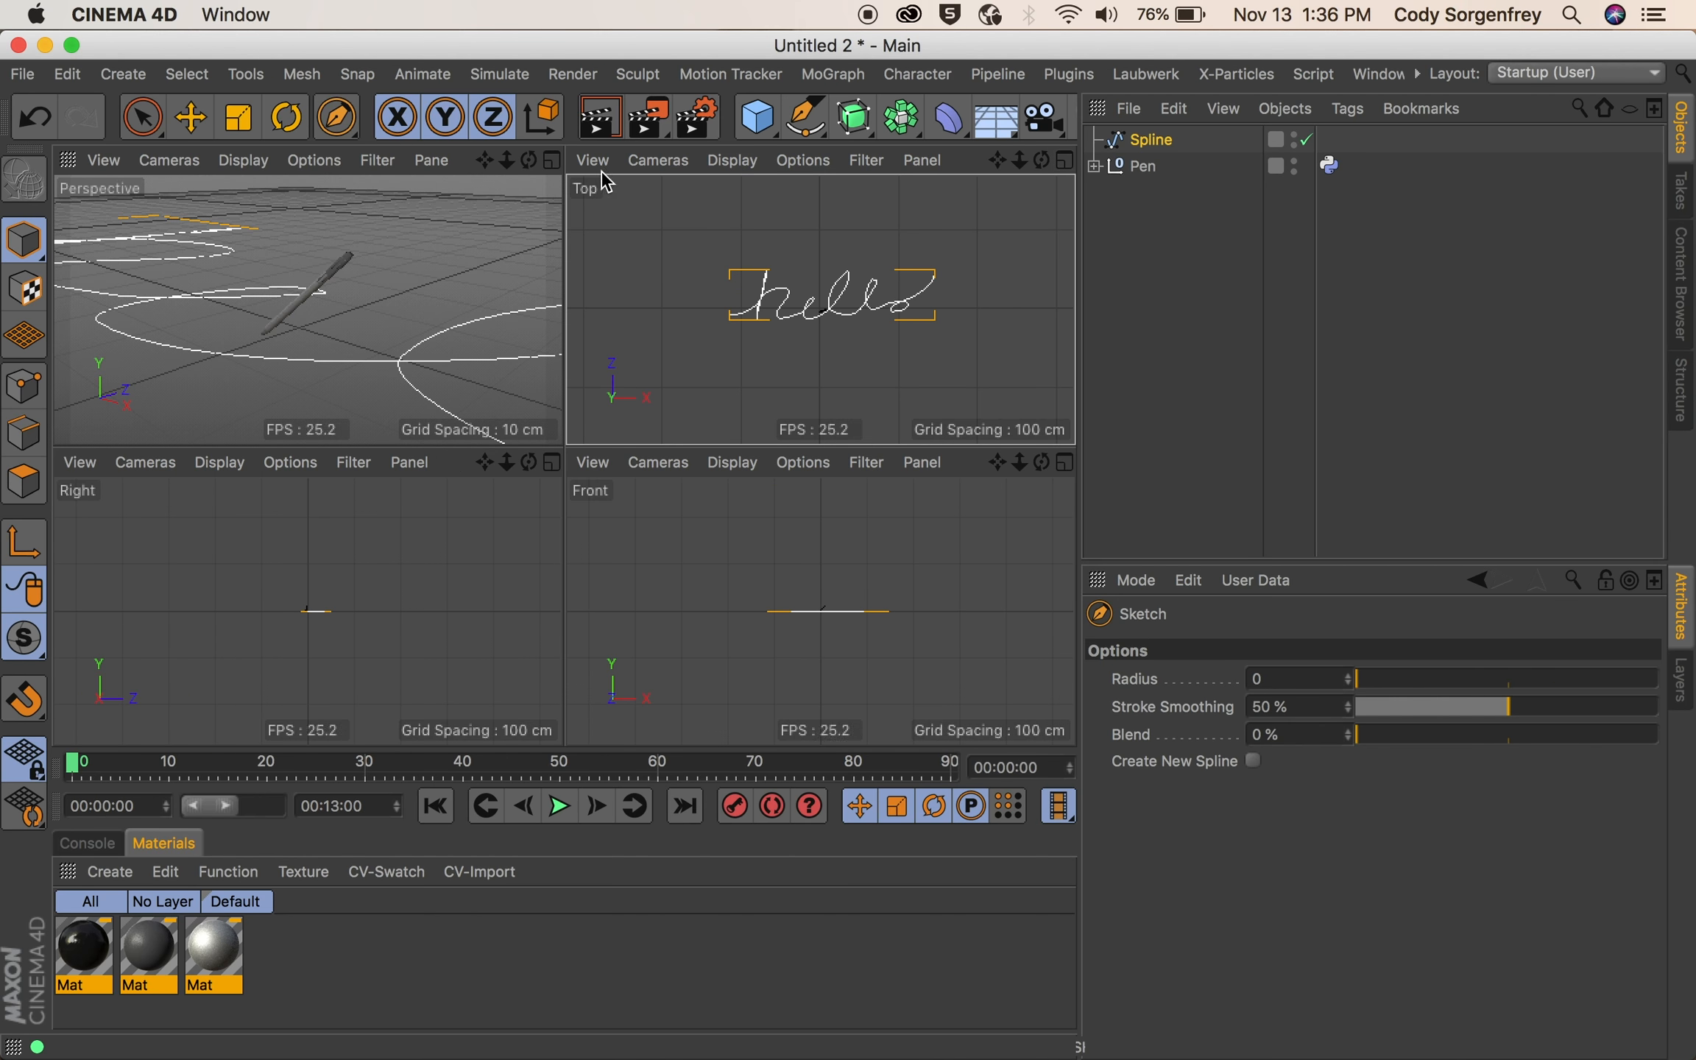
click(551, 161)
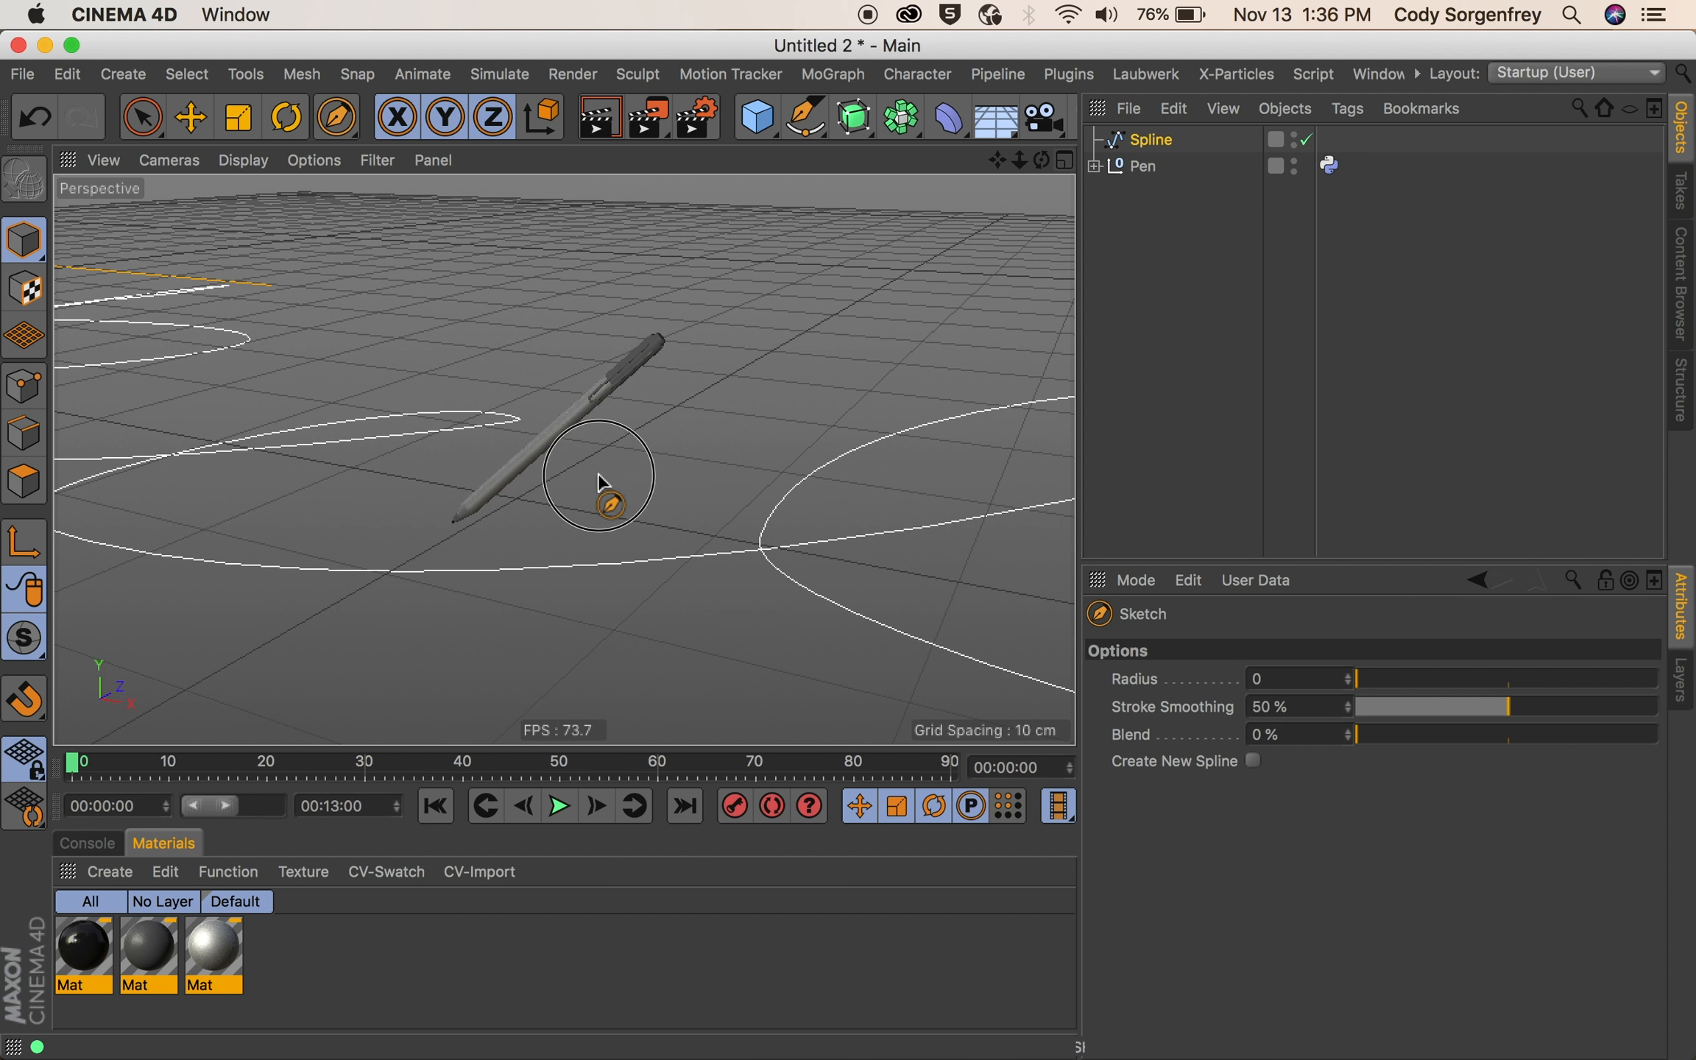
alt+right_drag(432, 538, 410, 543)
alt+middle_drag(466, 518, 545, 485)
alt+right_drag(564, 465, 521, 476)
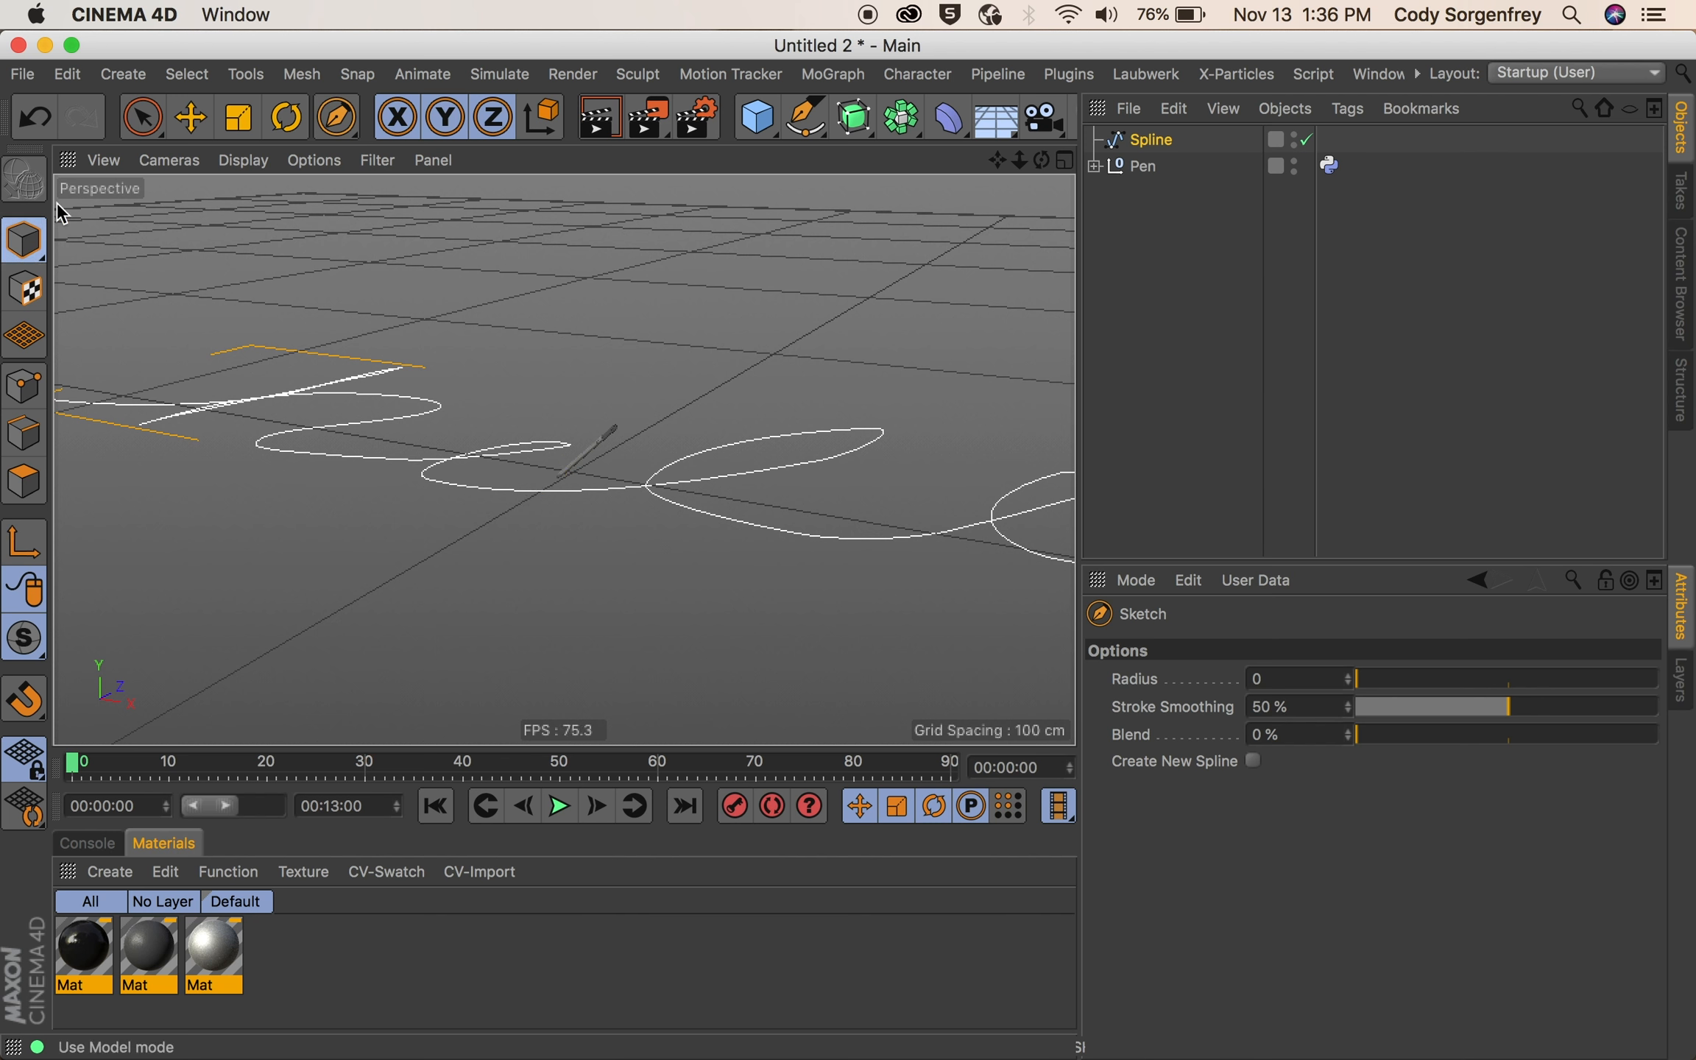
key(t)
mouse_move(700, 310)
mouse_down()
mouse_move(262, 647)
mouse_move(93, 738)
mouse_up()
alt+right_drag(565, 479, 787, 462)
alt+middle_drag(715, 473, 617, 515)
alt+drag(565, 485, 633, 499)
alt+right_drag(588, 525, 608, 546)
alt+middle_drag(588, 518, 554, 486)
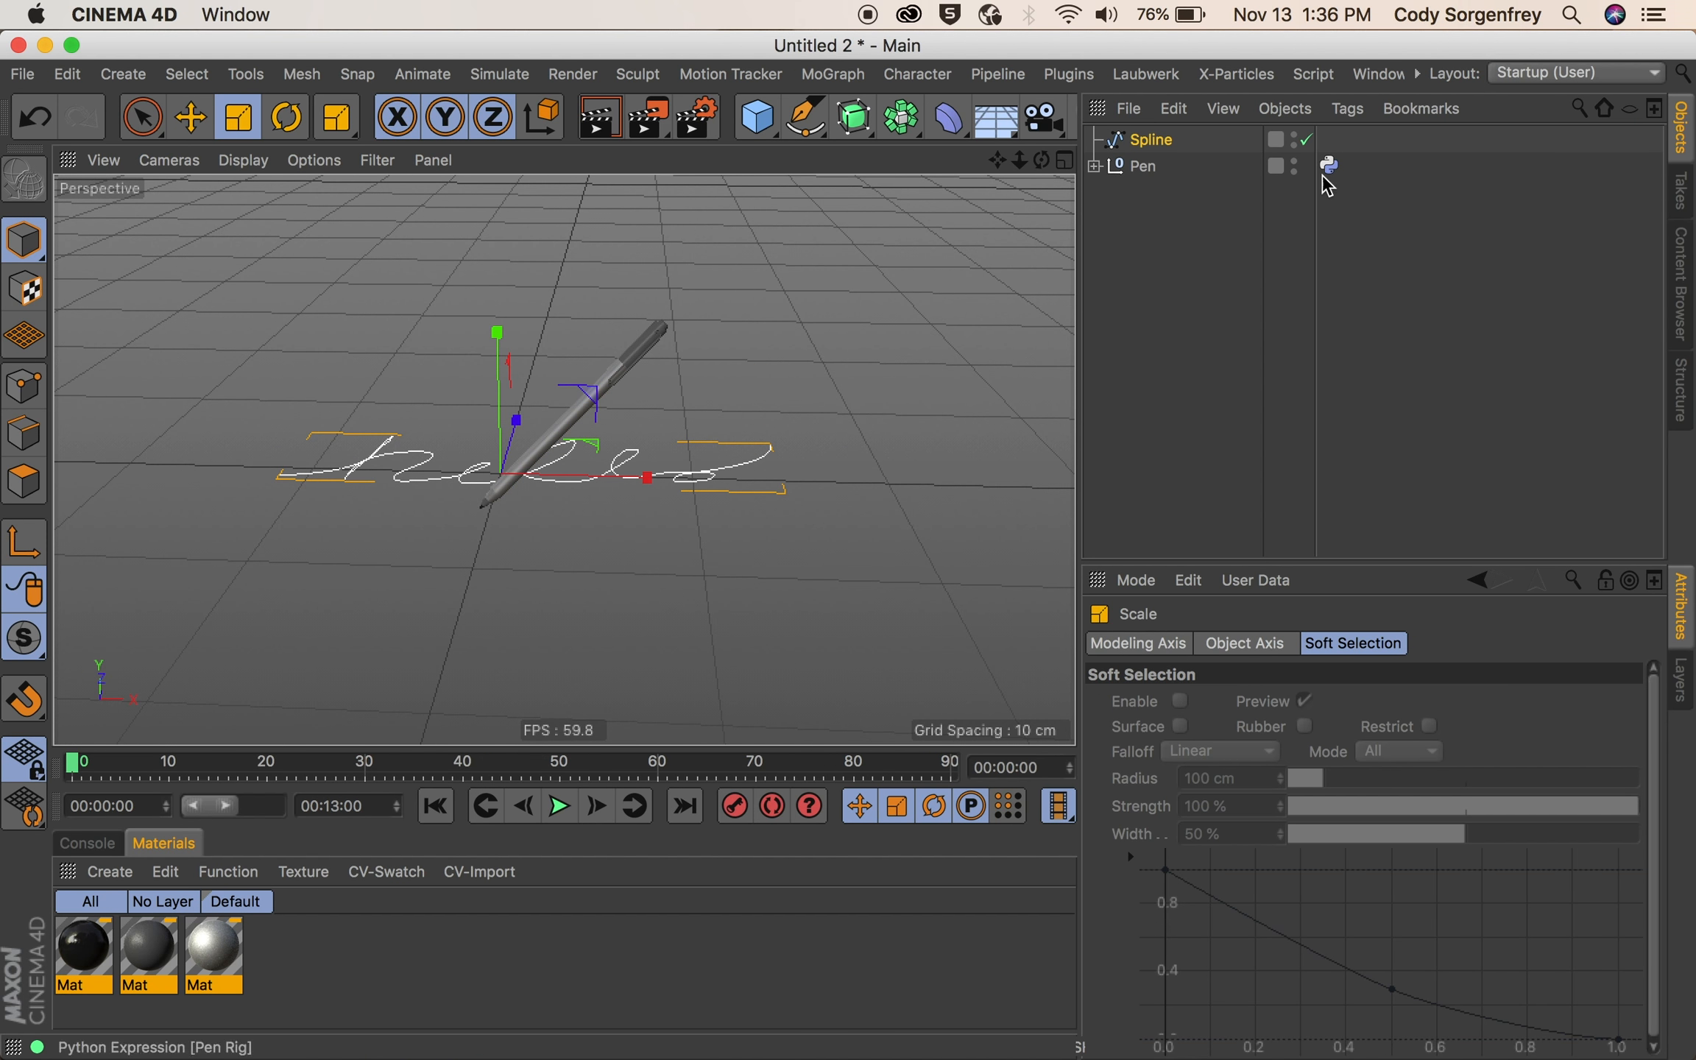
- Assign the sketched Spline as the Target Spline in the Pen's Pen Rig settings
click(1185, 258)
click(1141, 166)
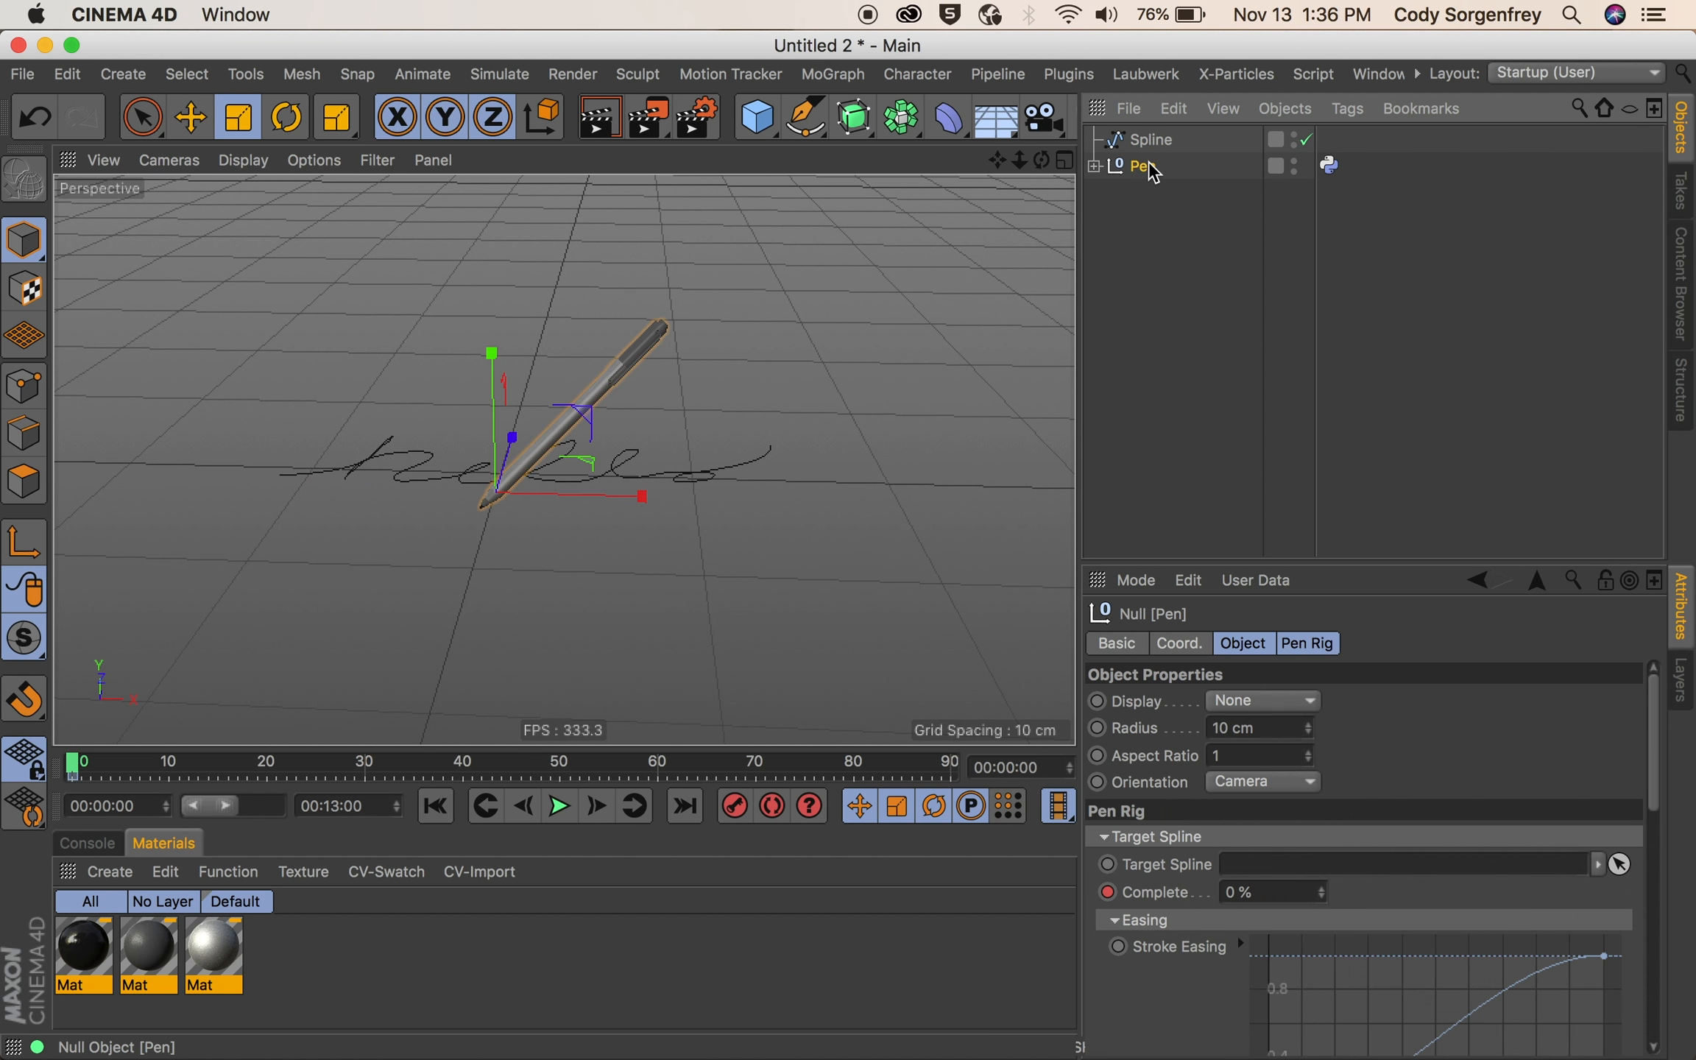
click(1315, 646)
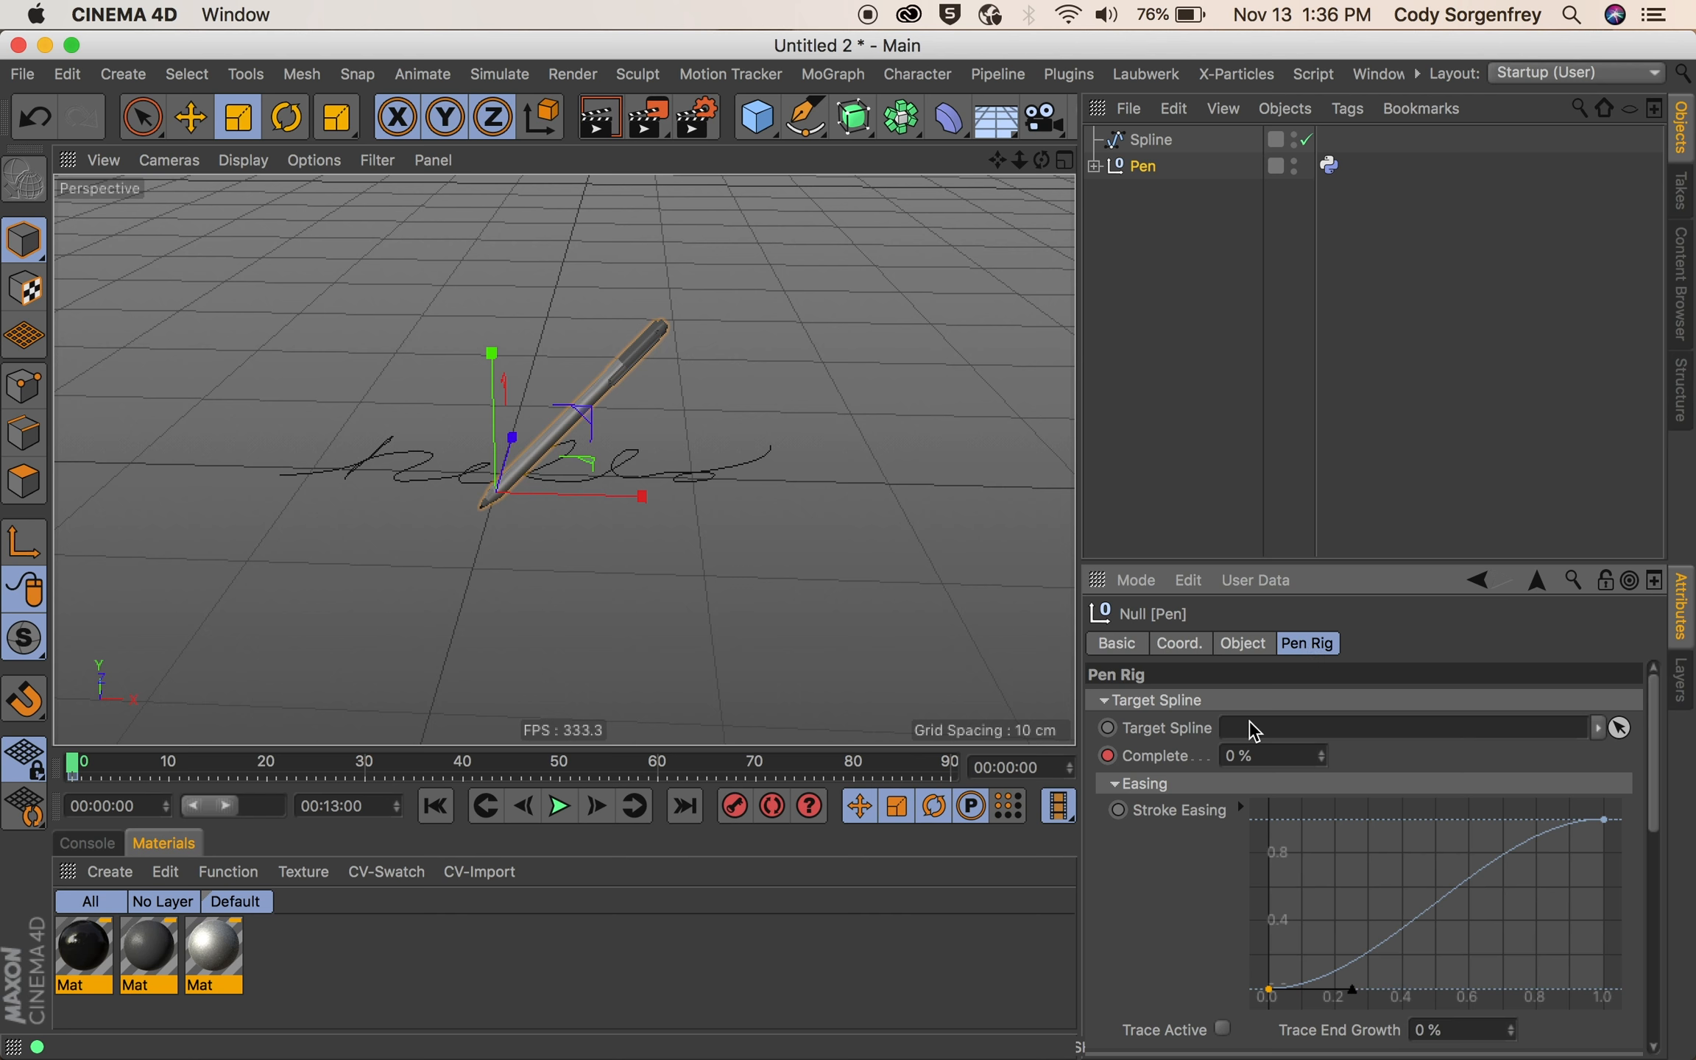
drag(1157, 153, 1236, 613)
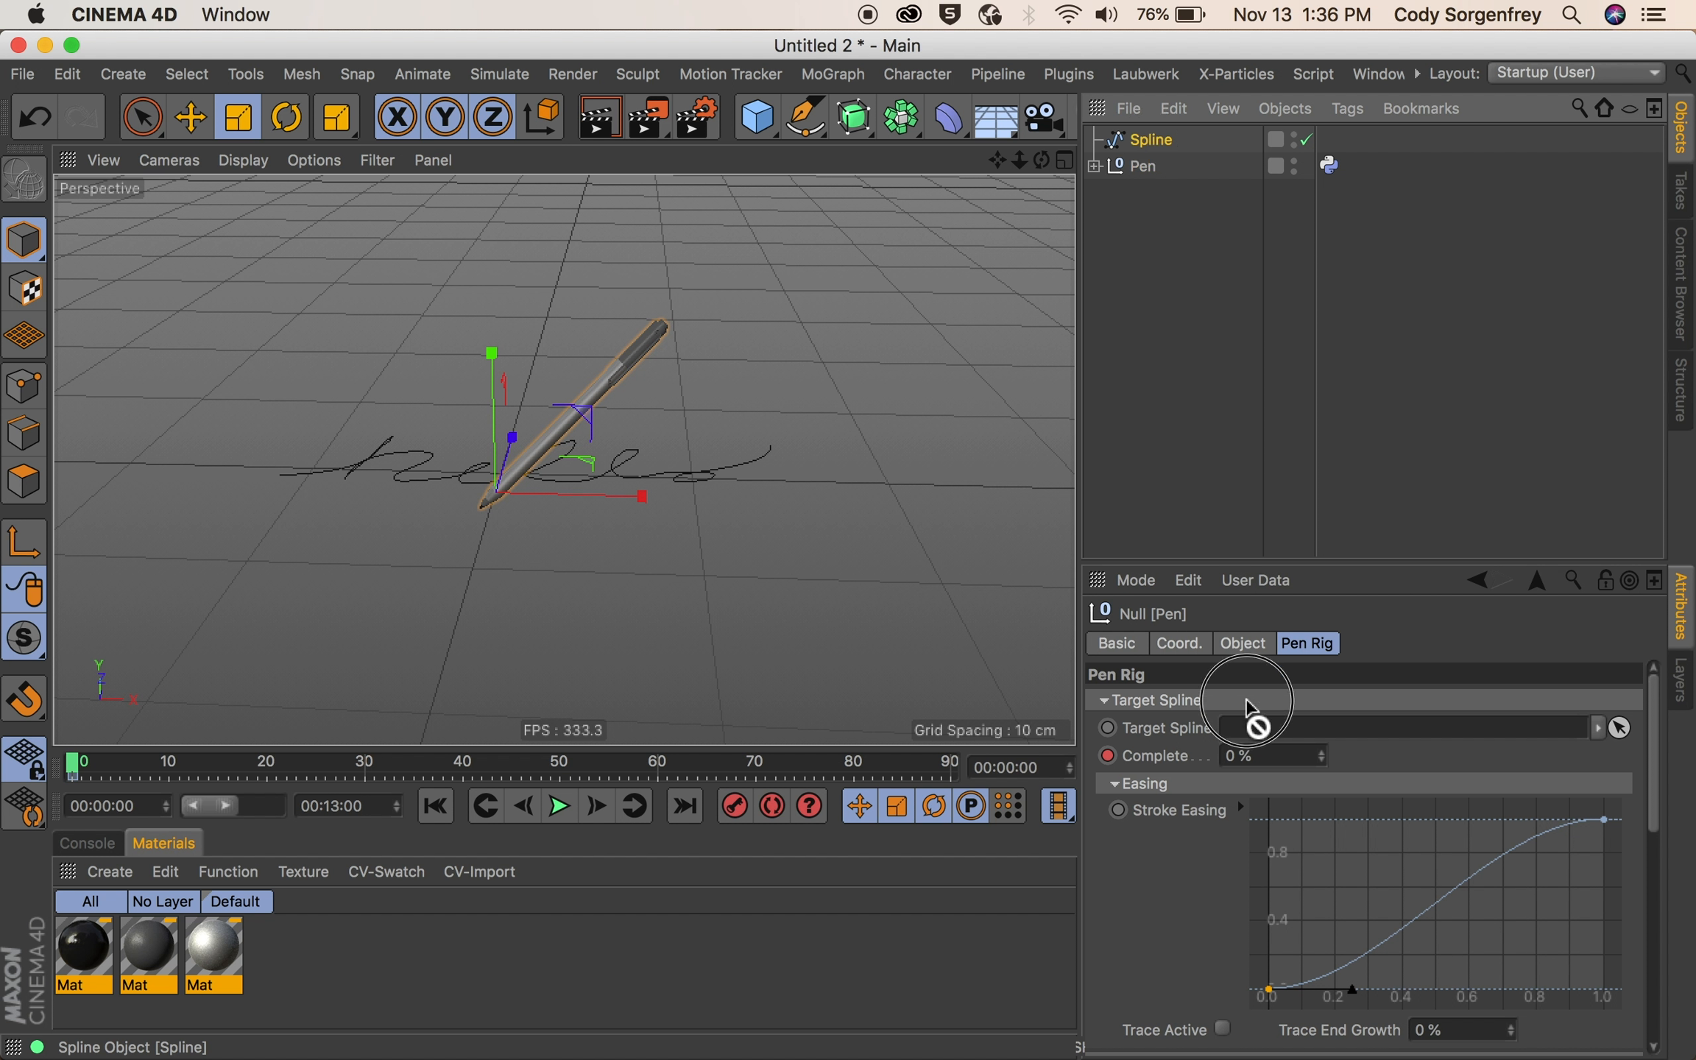
drag(1254, 732, 1257, 729)
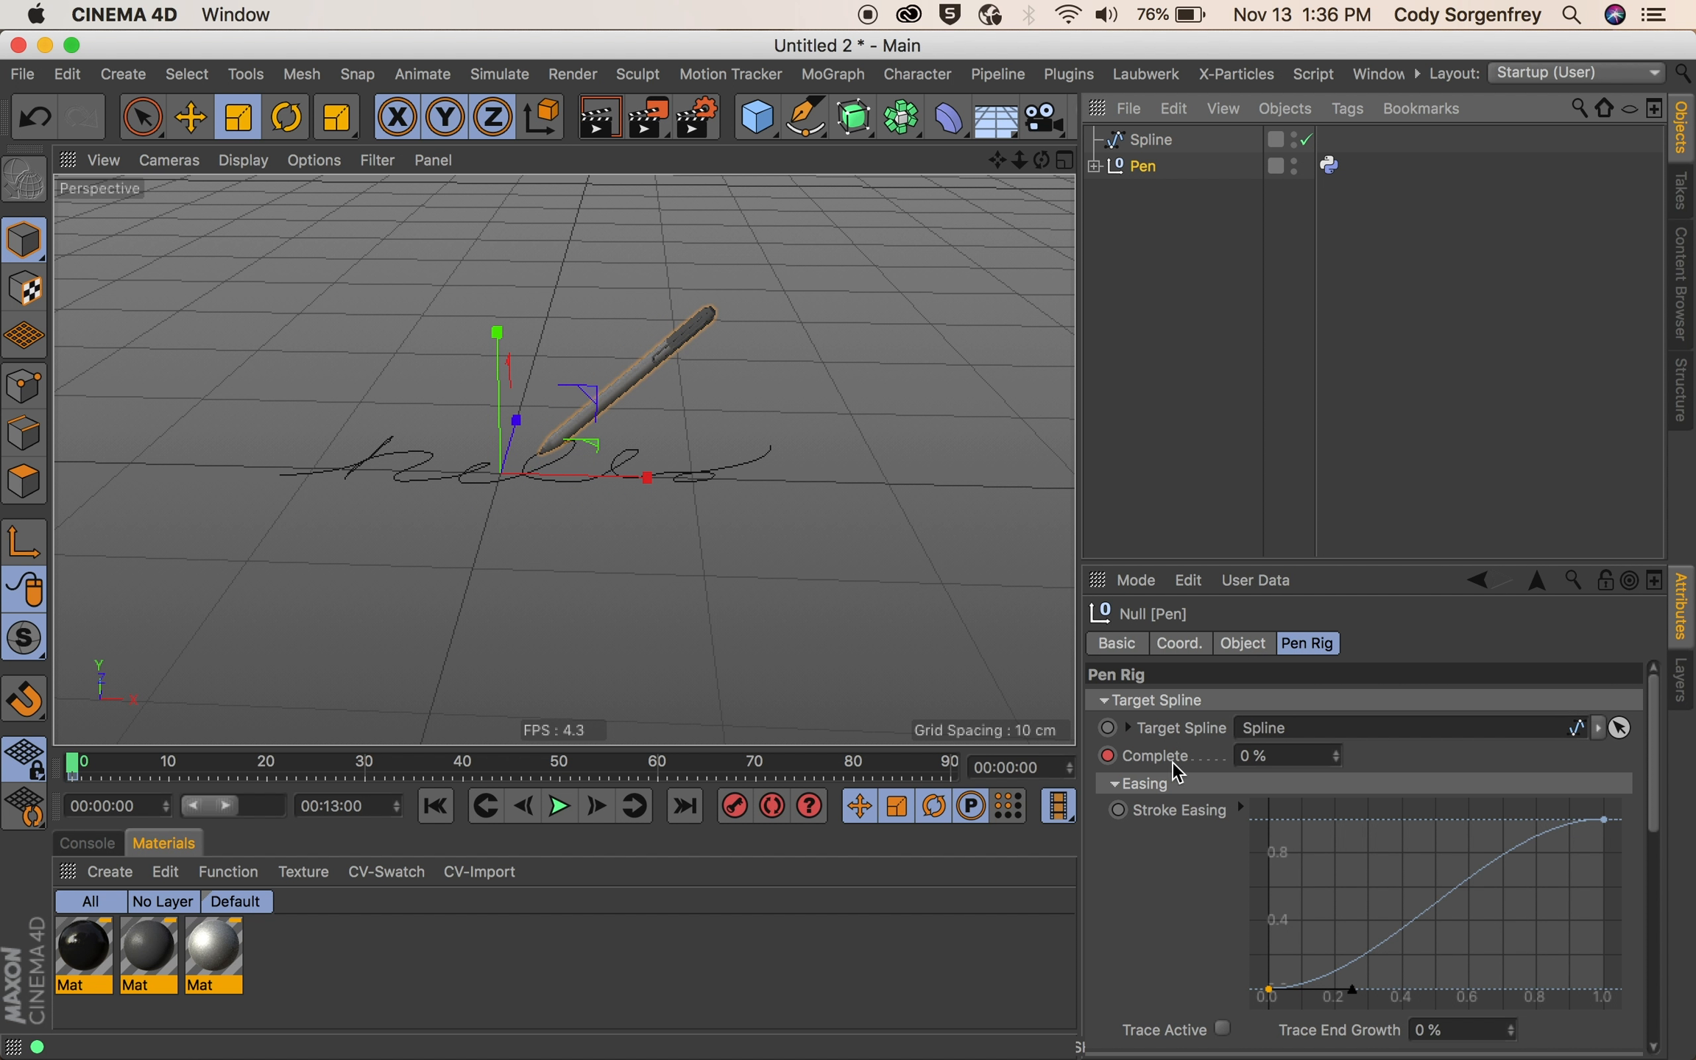
- Play the animation over the full 13-second range and hide the Spline in both the editor and the render
double_click(272, 805)
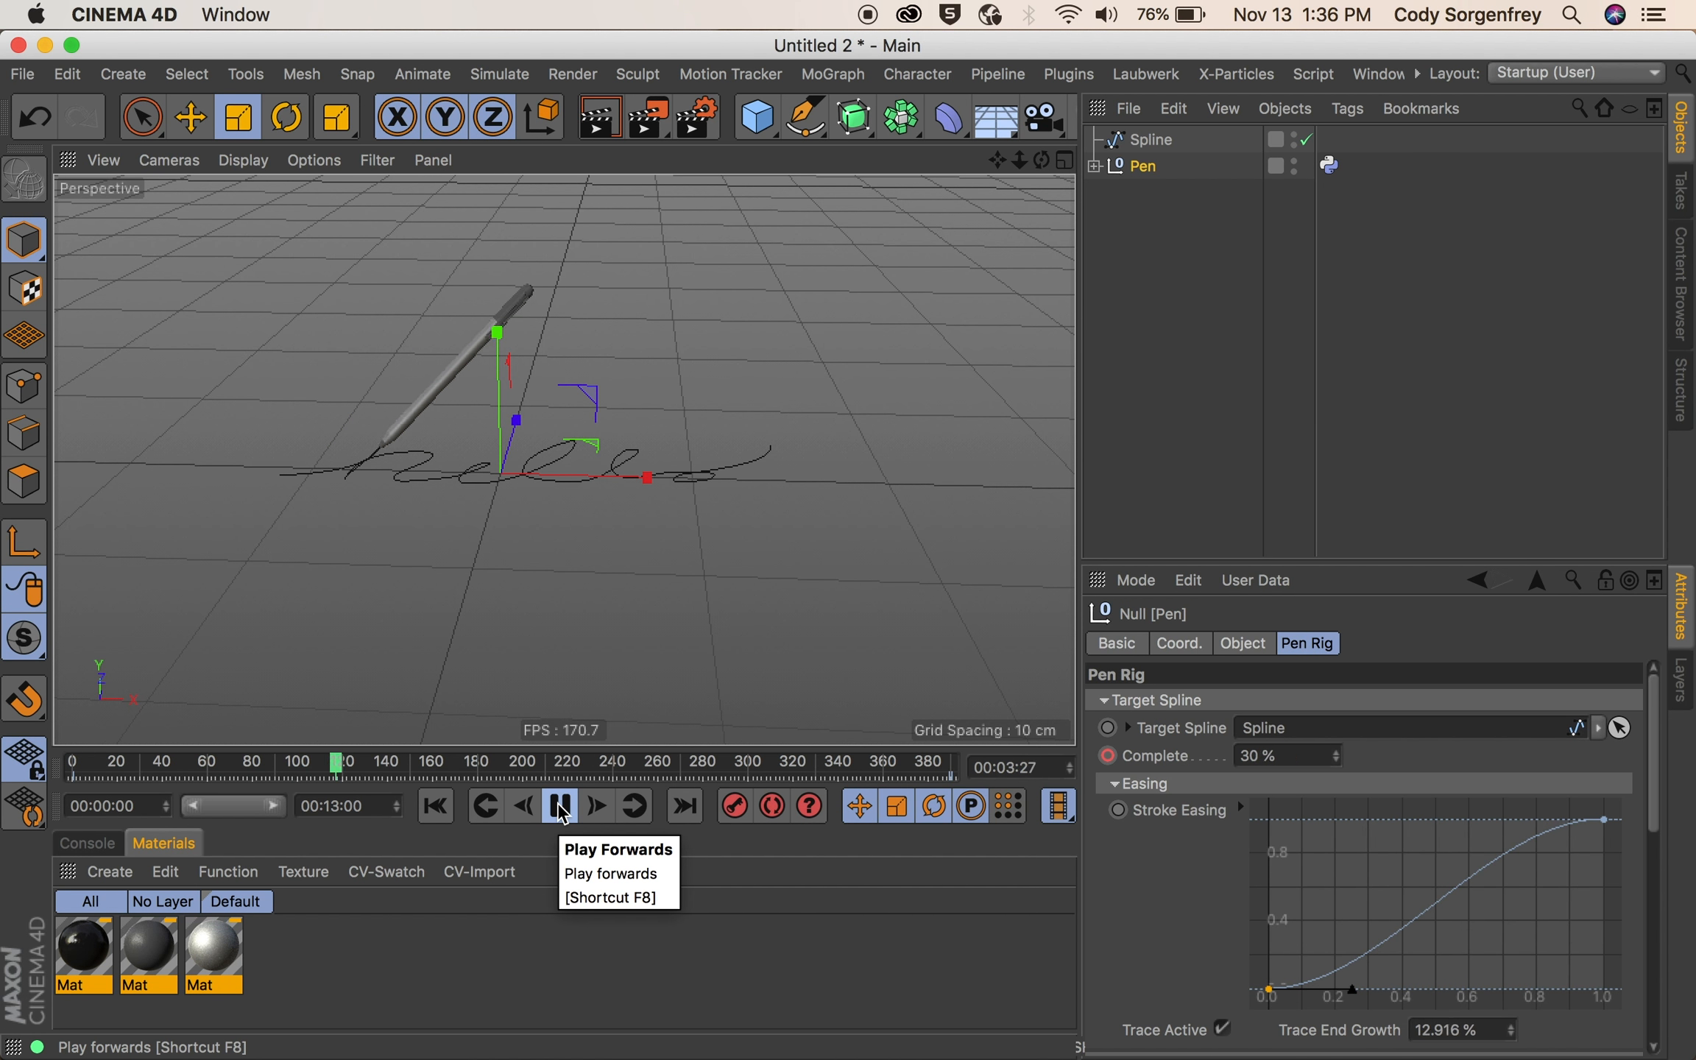
alt+click(1294, 137)
alt+click(1294, 137)
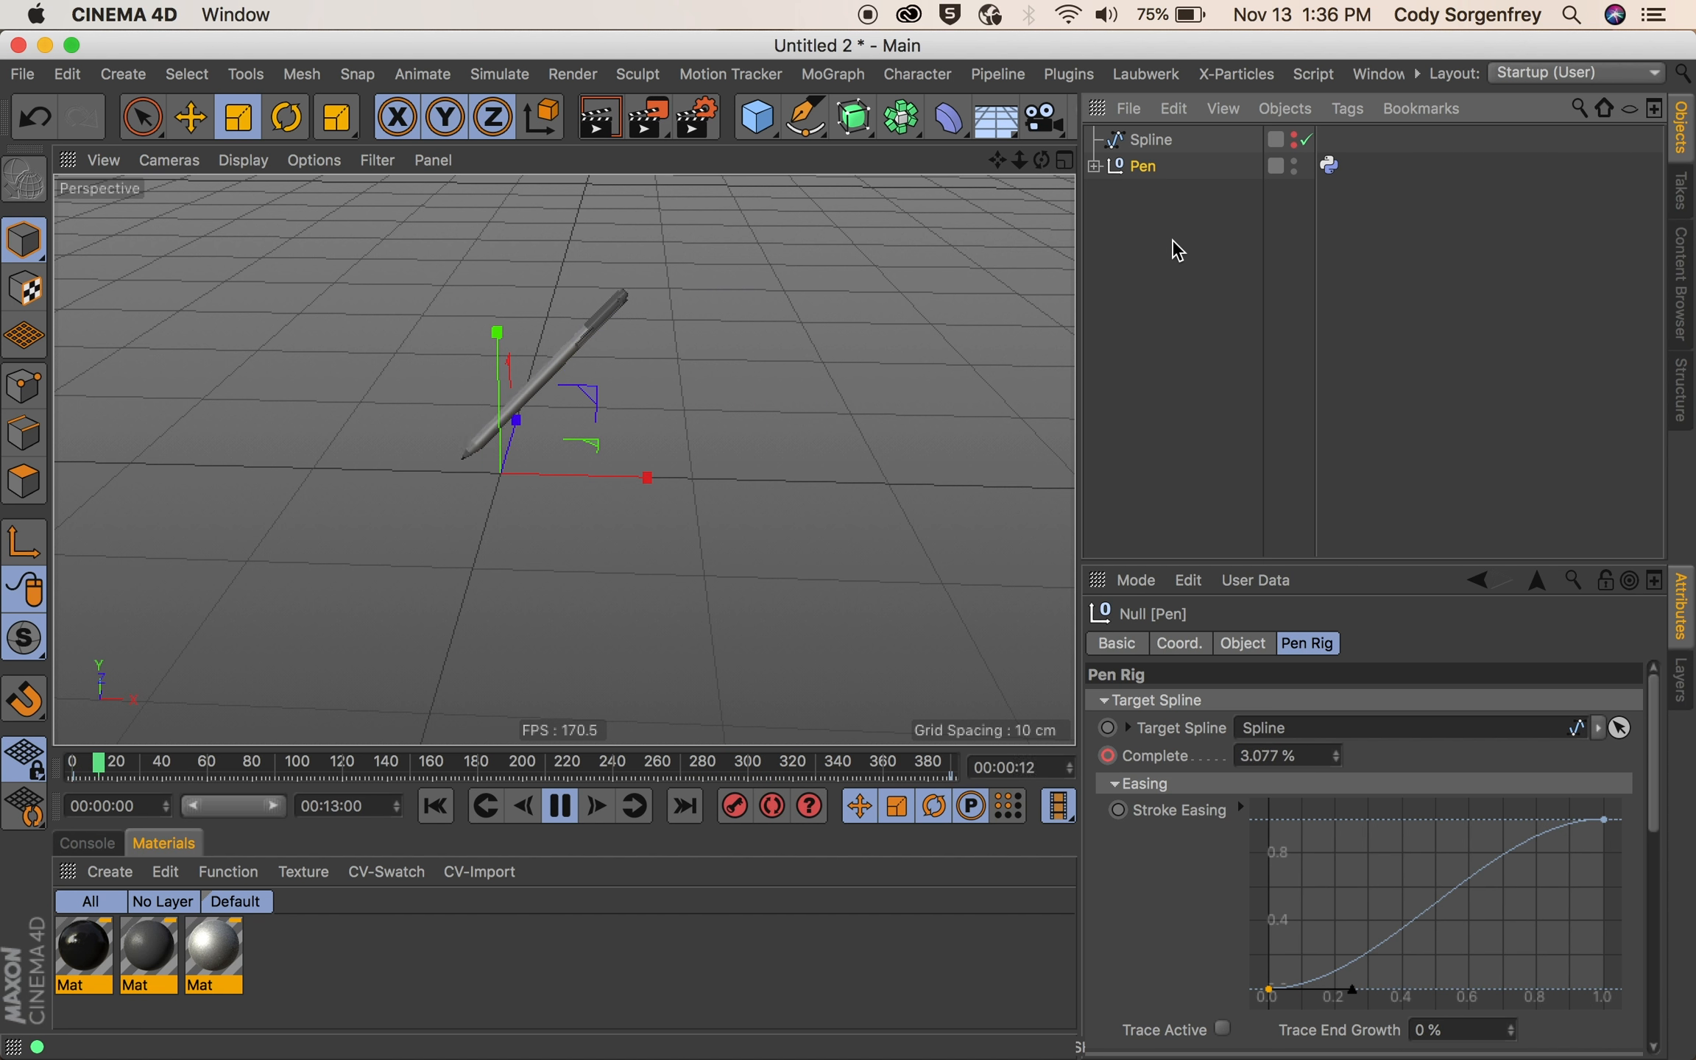
click(1172, 241)
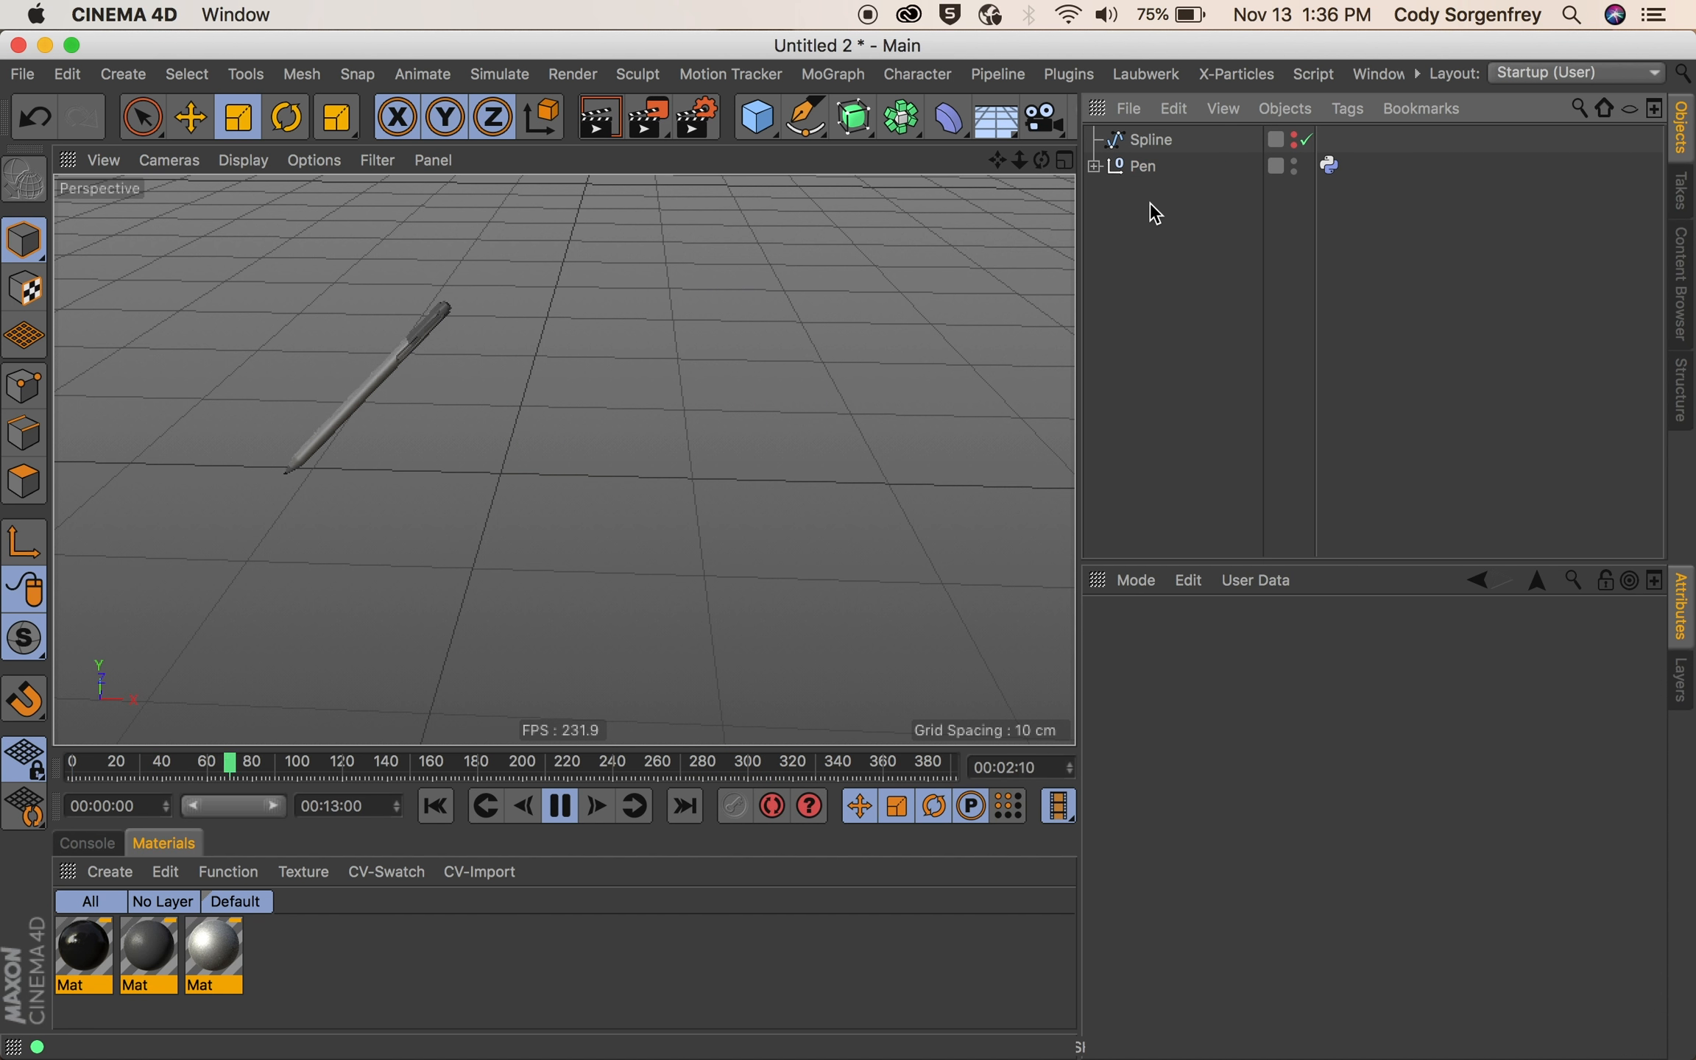
- Move the Pen's last Complete keyframe to 00:05:17 in the Timeline and shorten the preview range to match
key(shift+F3)
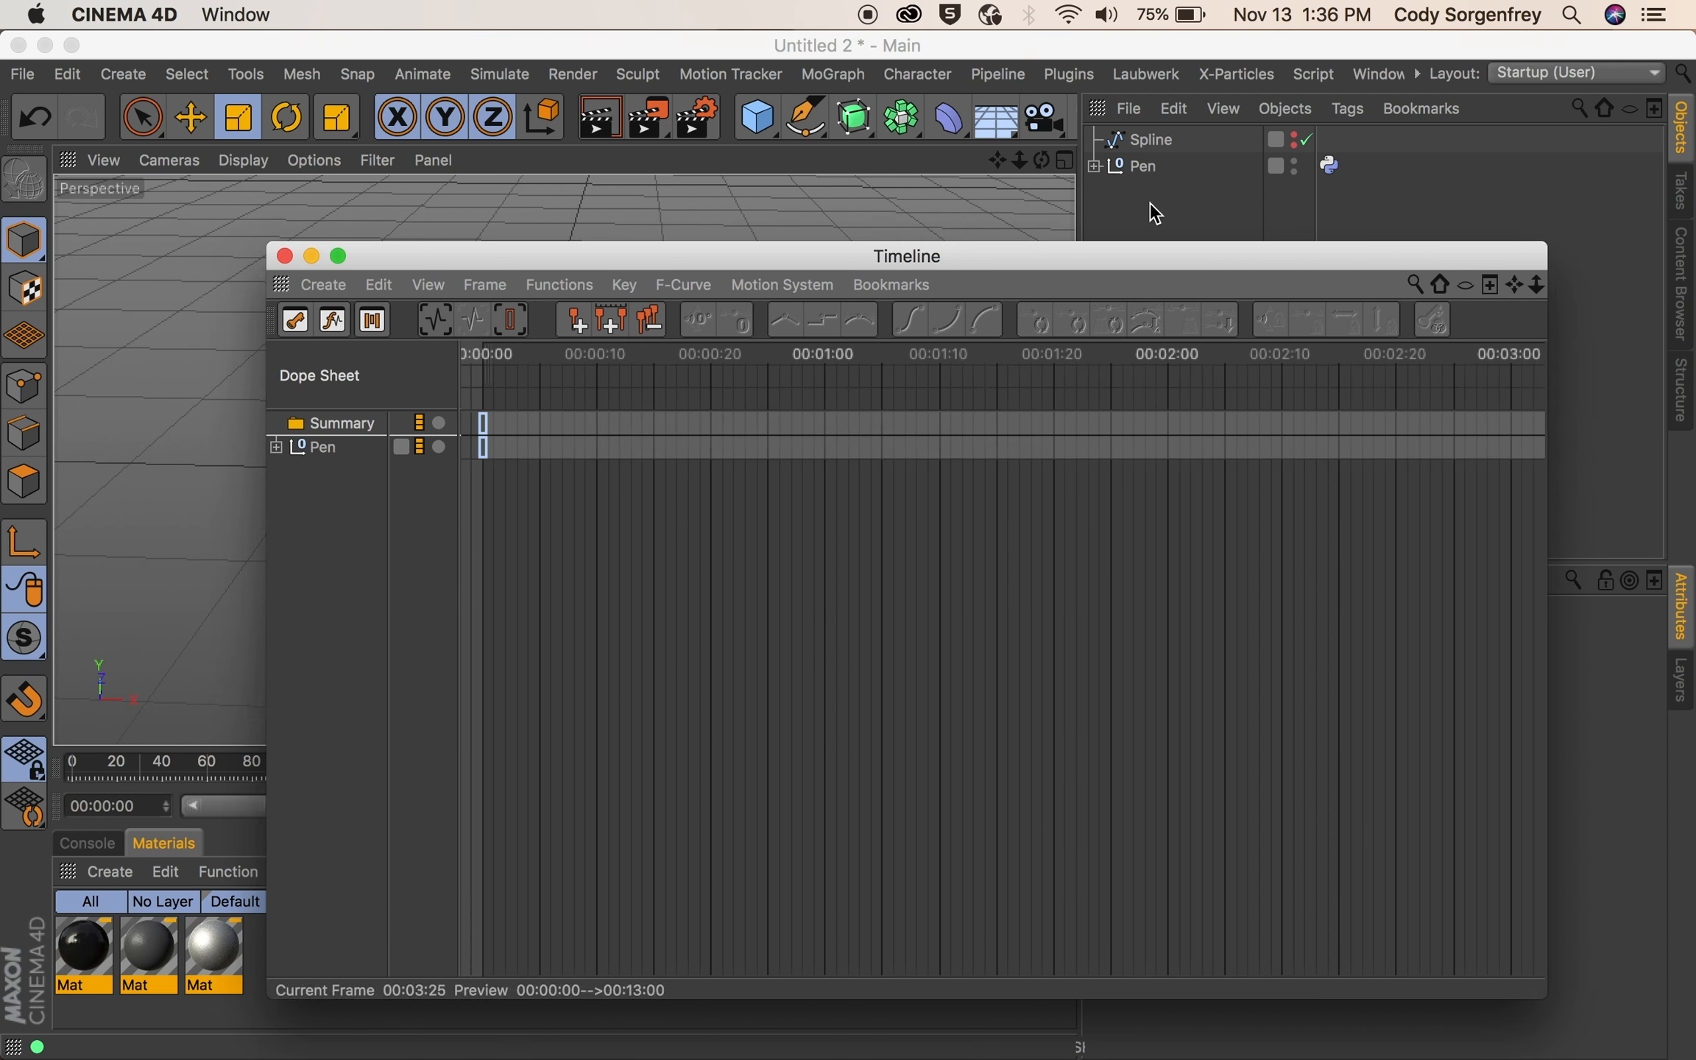
alt+right_drag(801, 513, 677, 563)
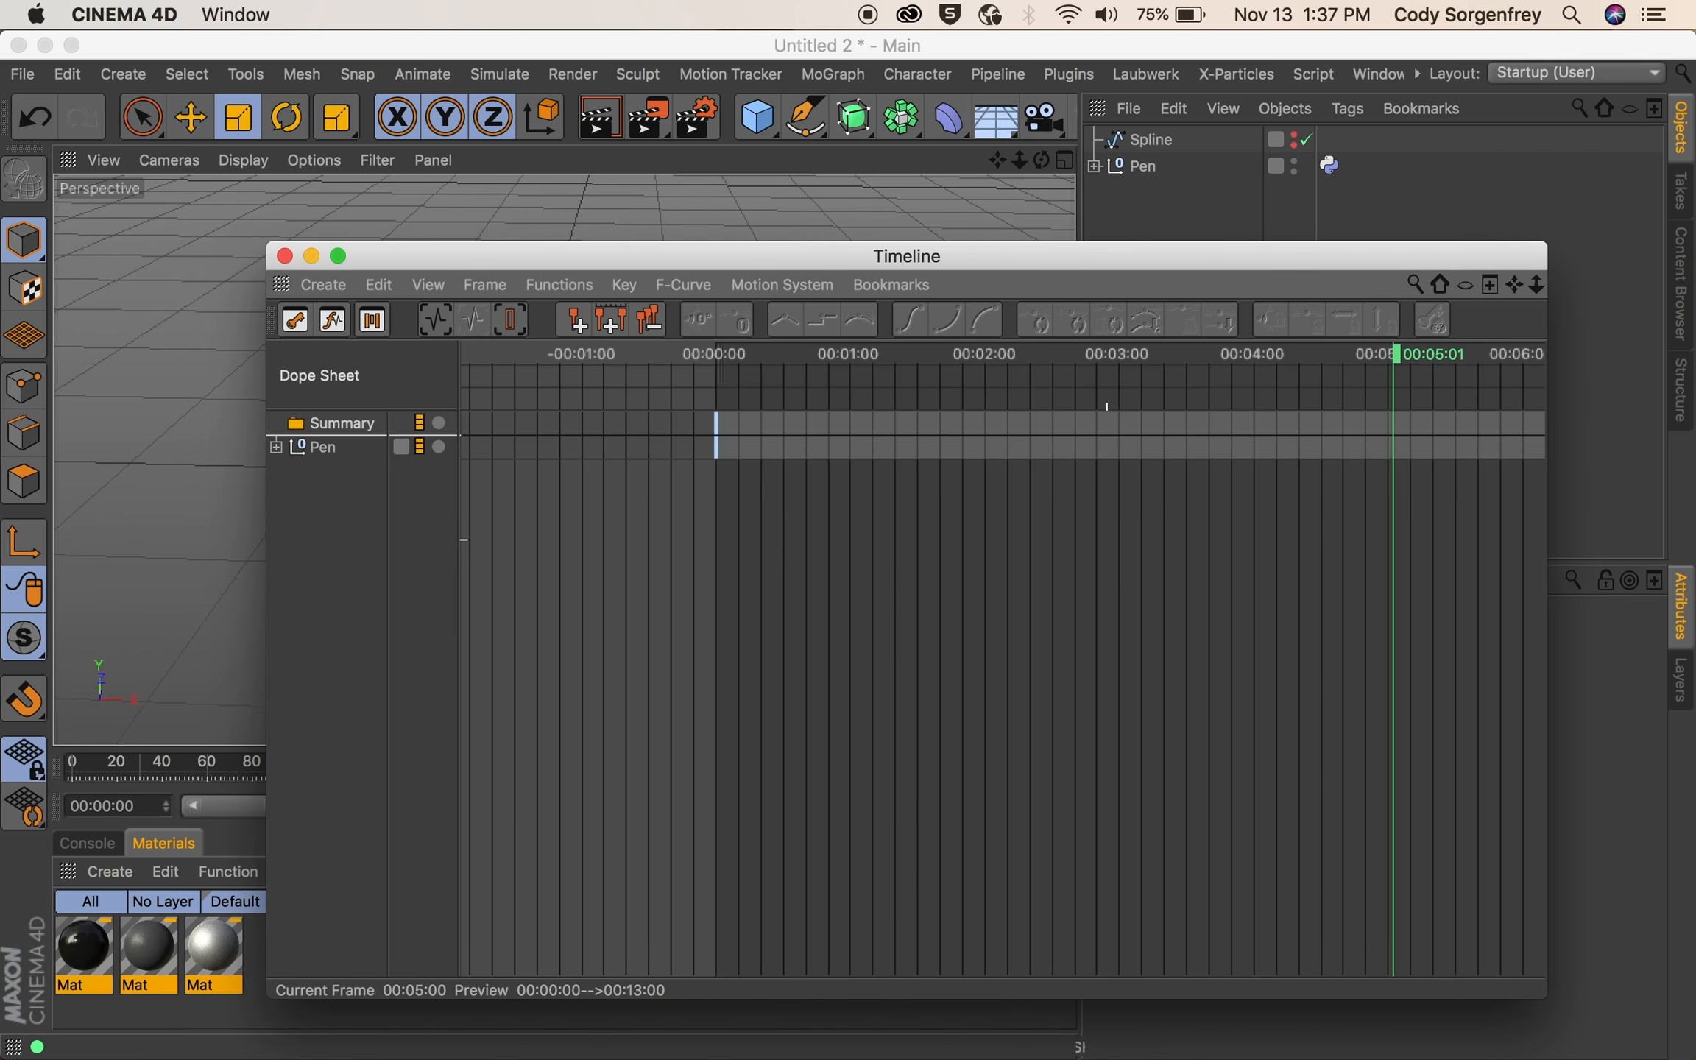
alt+middle_drag(1267, 549, 1034, 549)
alt+right_drag(1033, 549, 702, 549)
drag(1323, 522, 1476, 374)
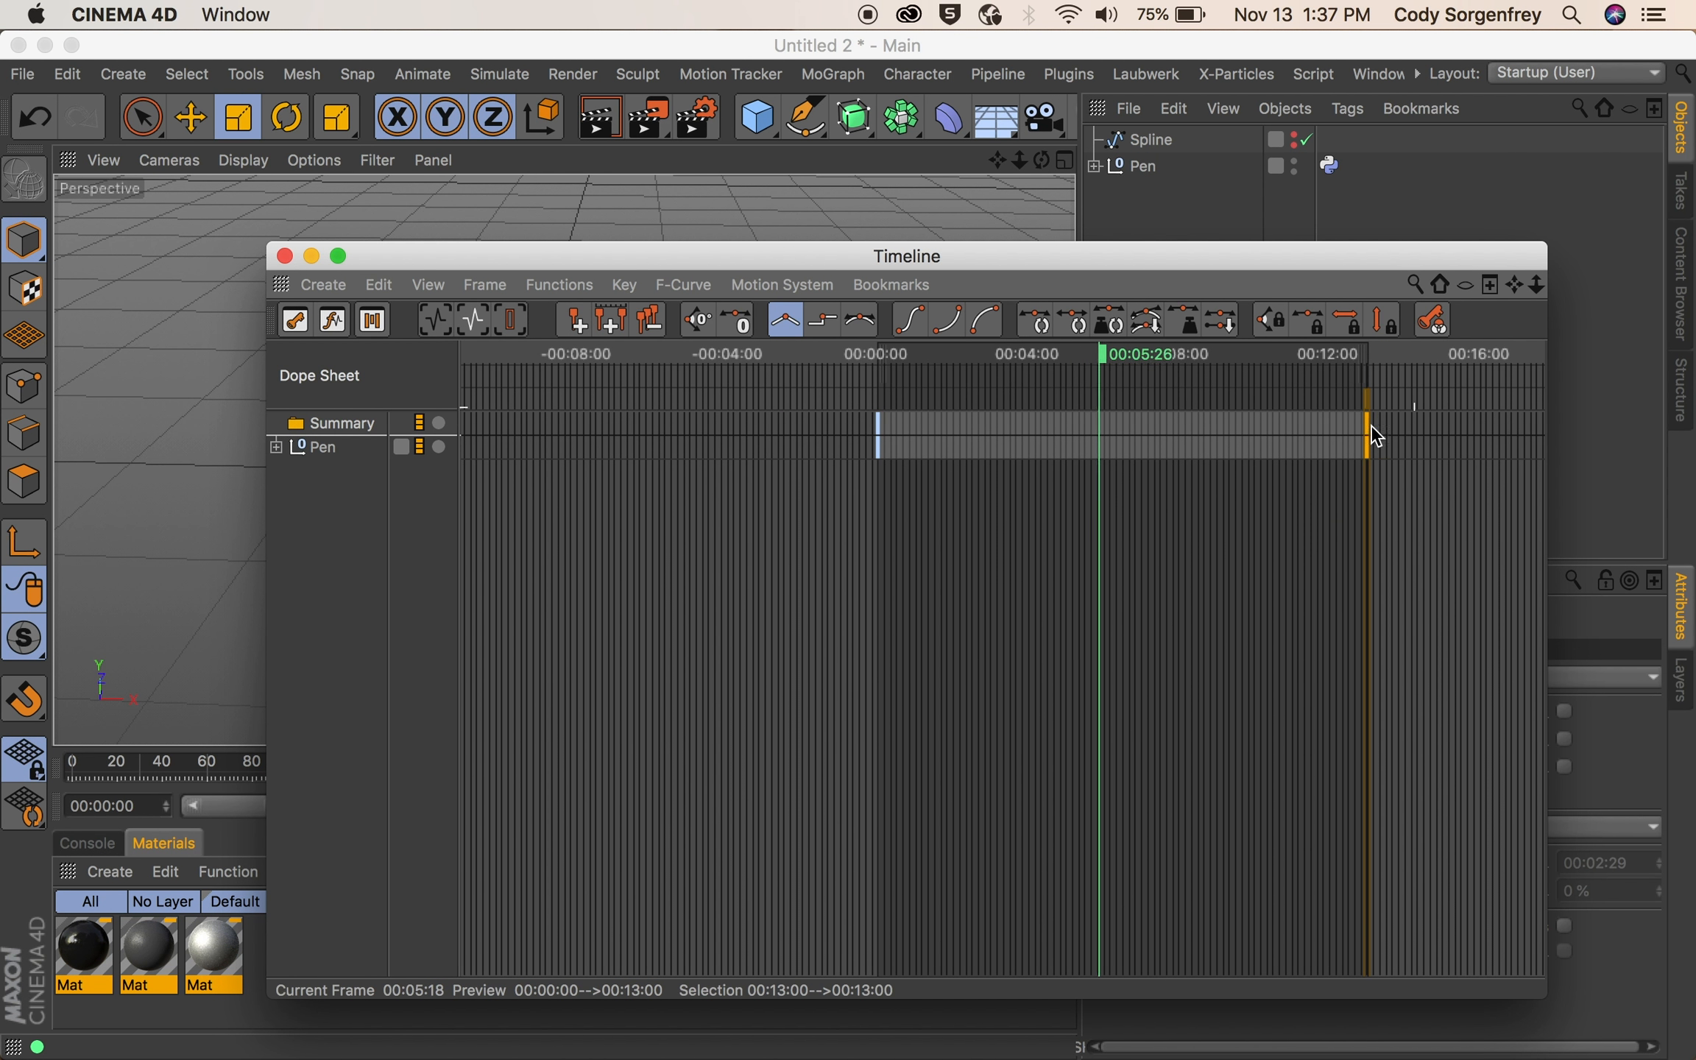
drag(1373, 438, 1085, 466)
drag(1372, 356, 1084, 395)
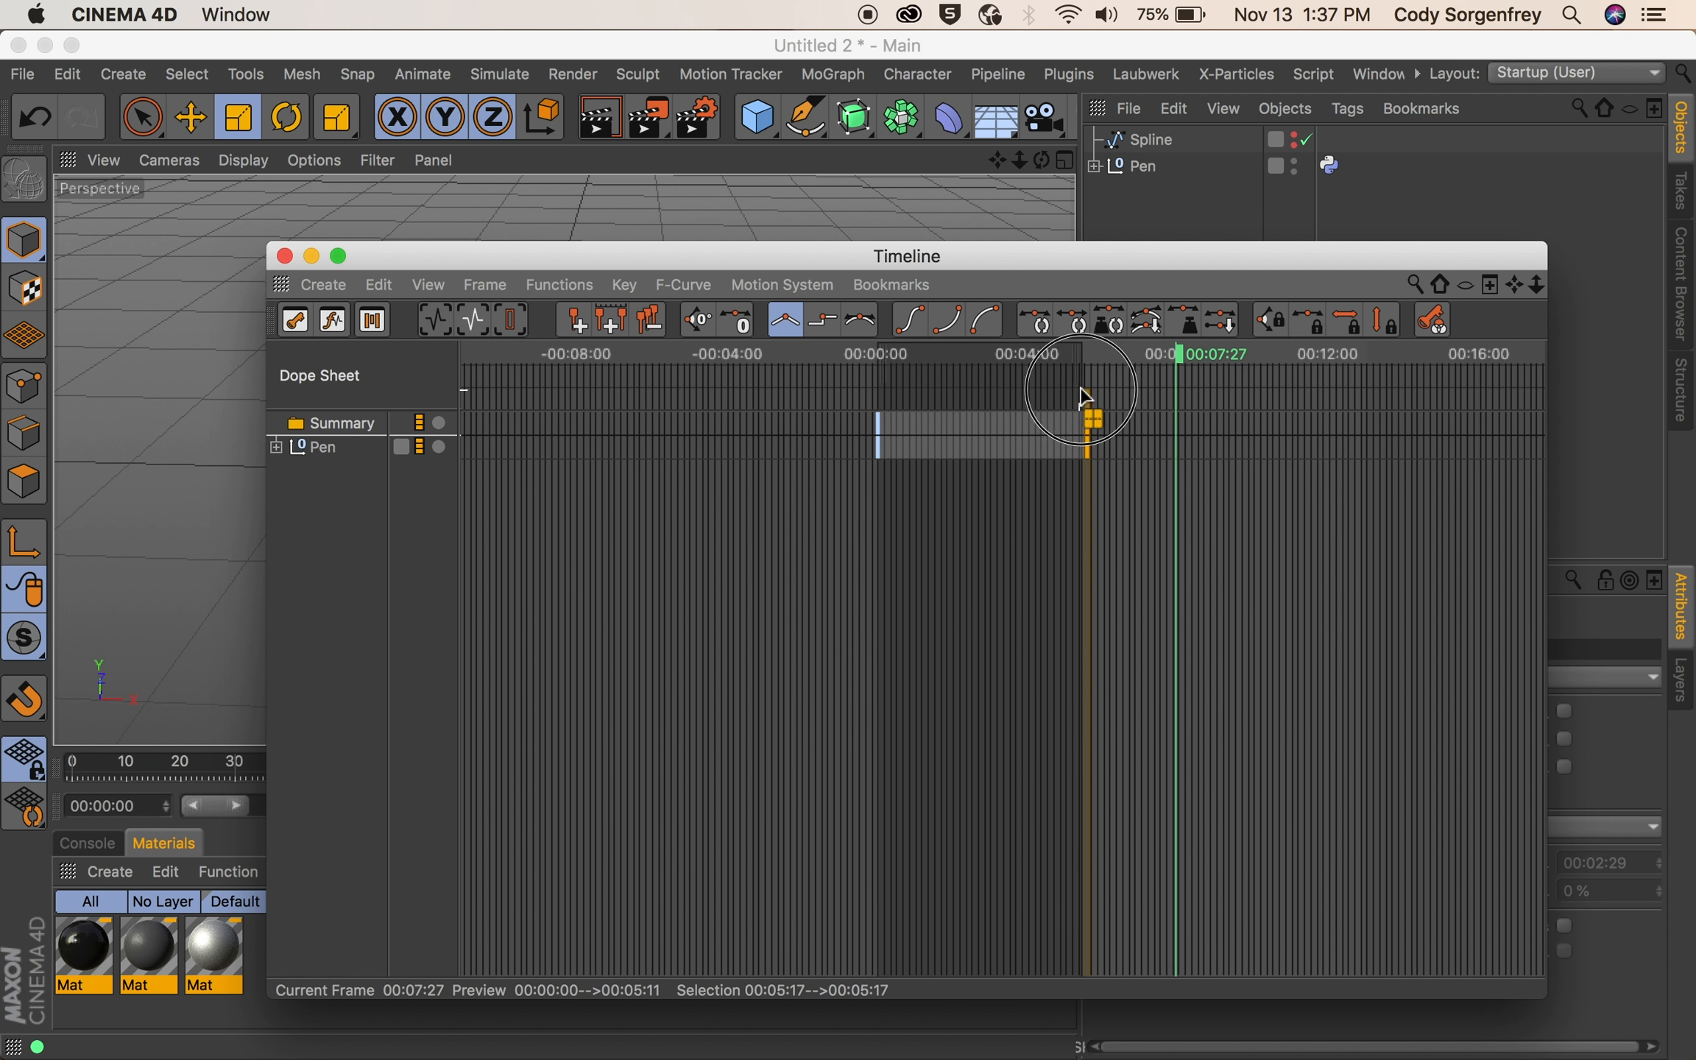
click(285, 257)
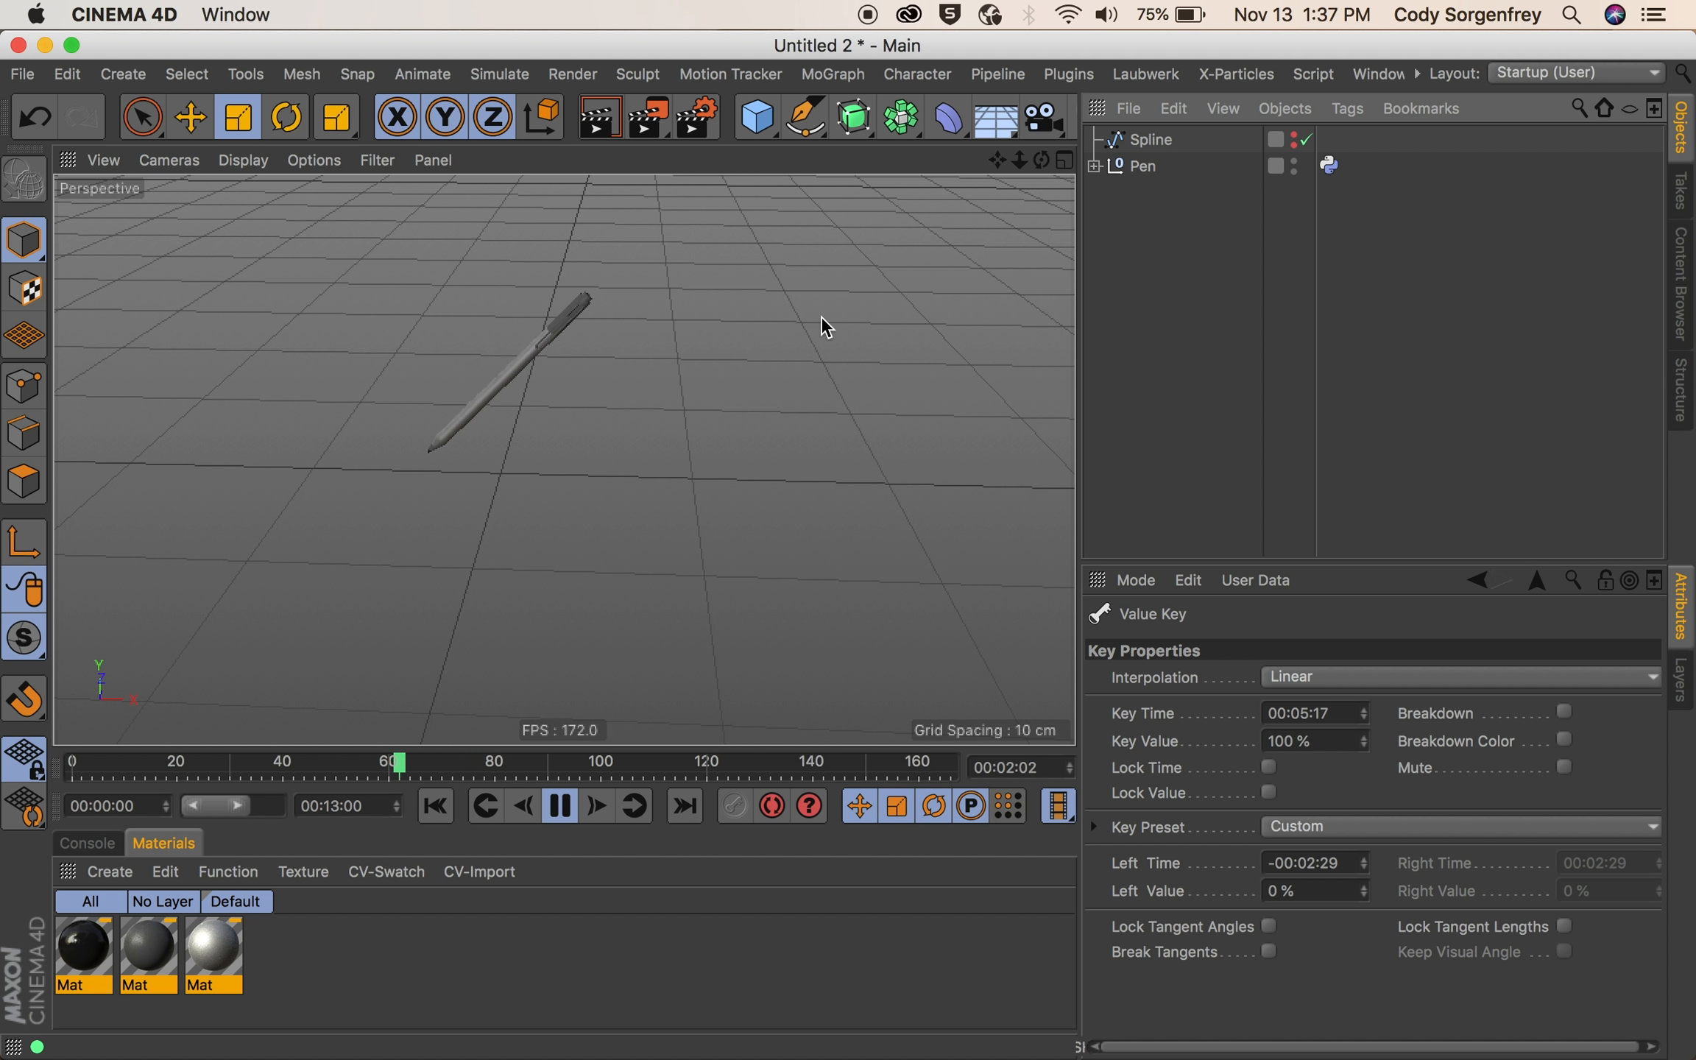
- Add a MoGraph Tracer and link the Pen tip null from the Pen's Geo group as its traced object
click(1141, 170)
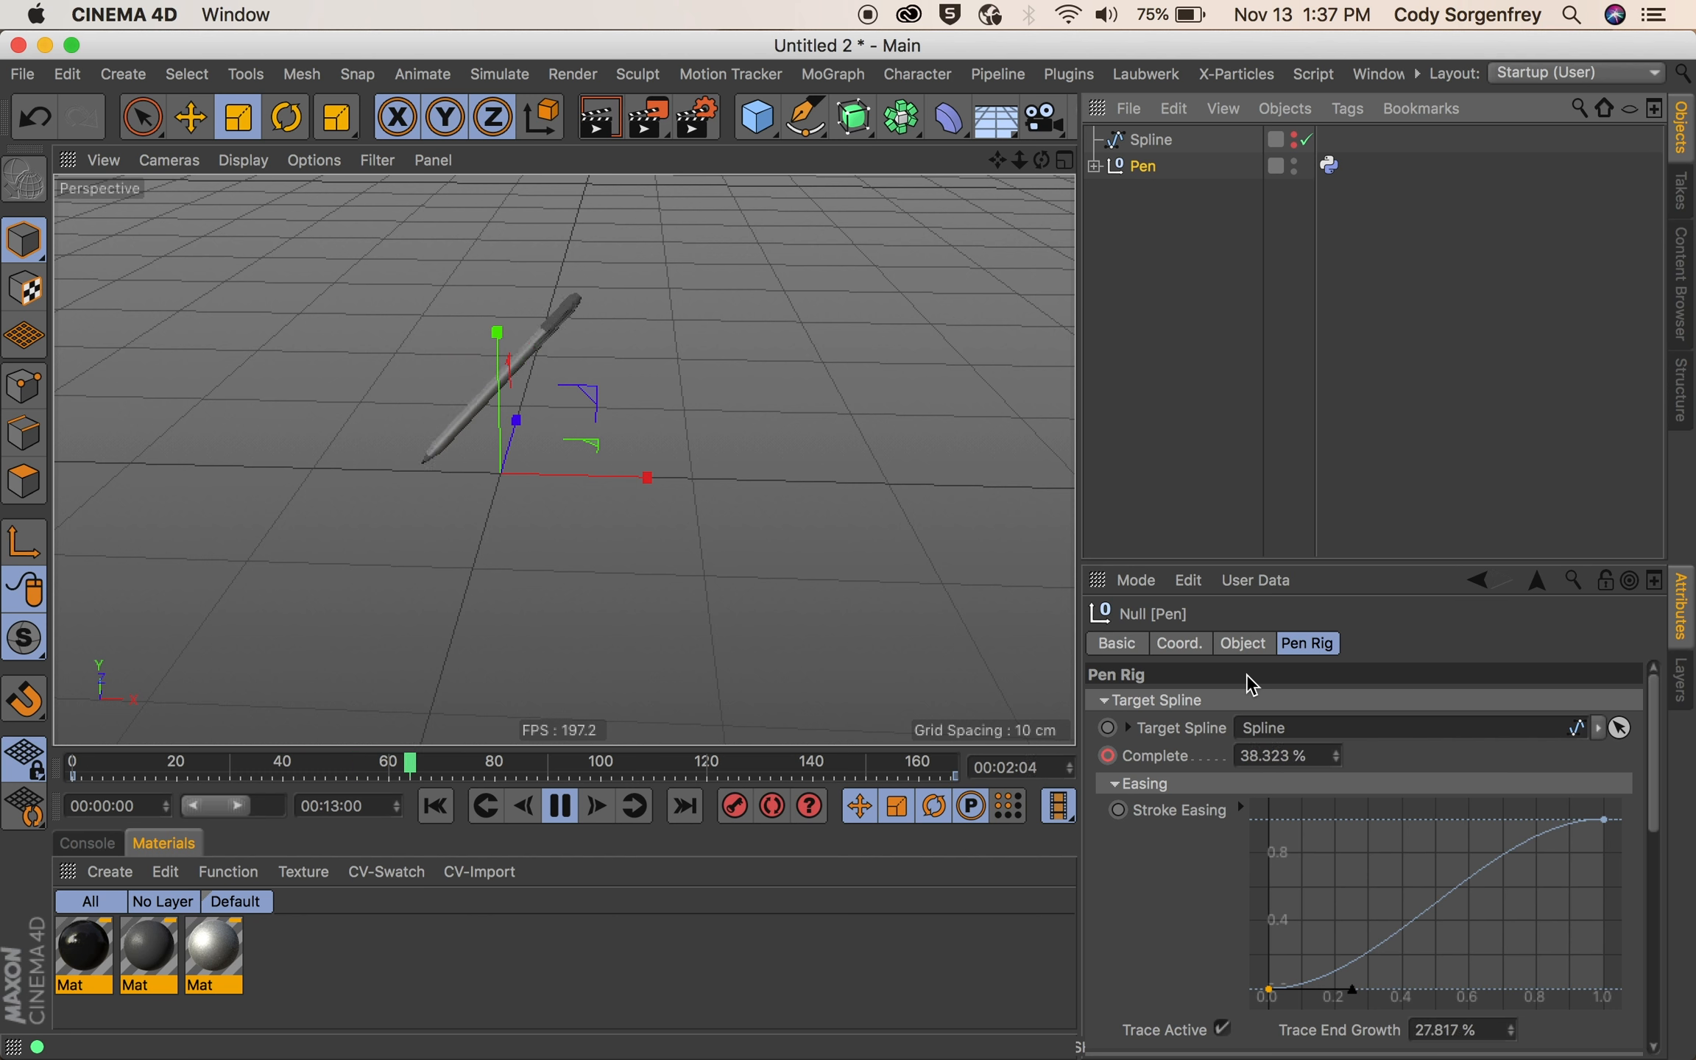
click(1171, 220)
click(765, 74)
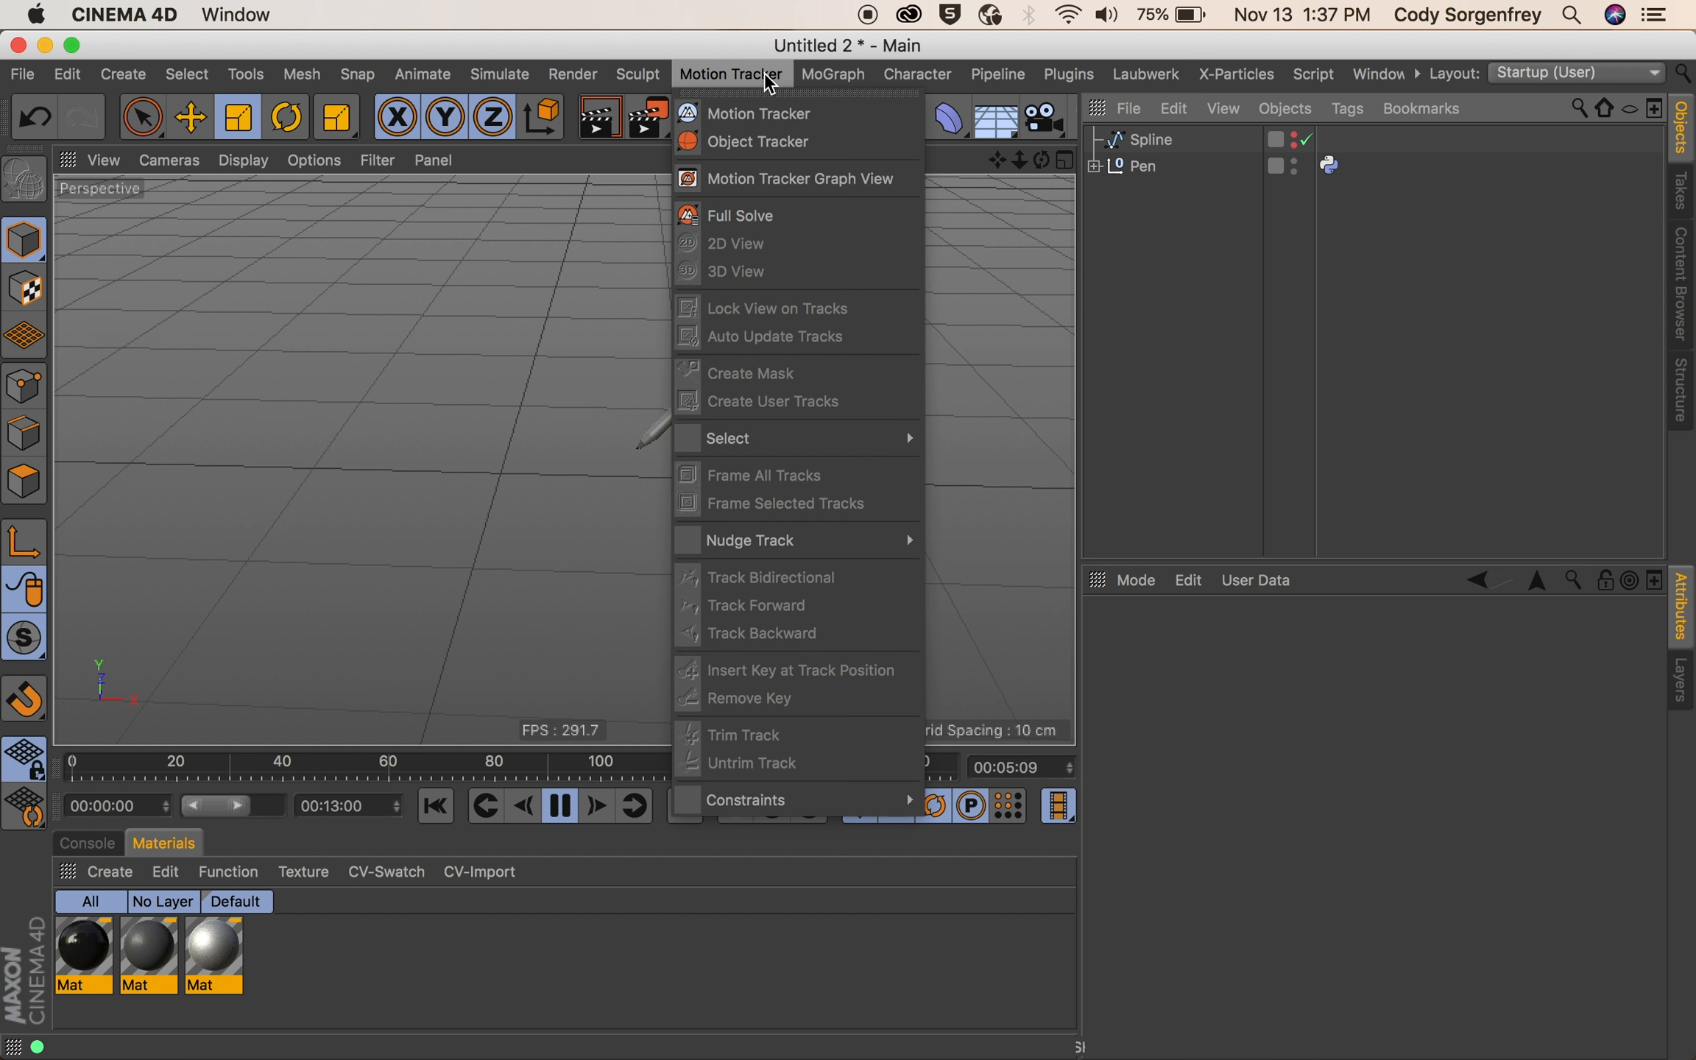
click(899, 540)
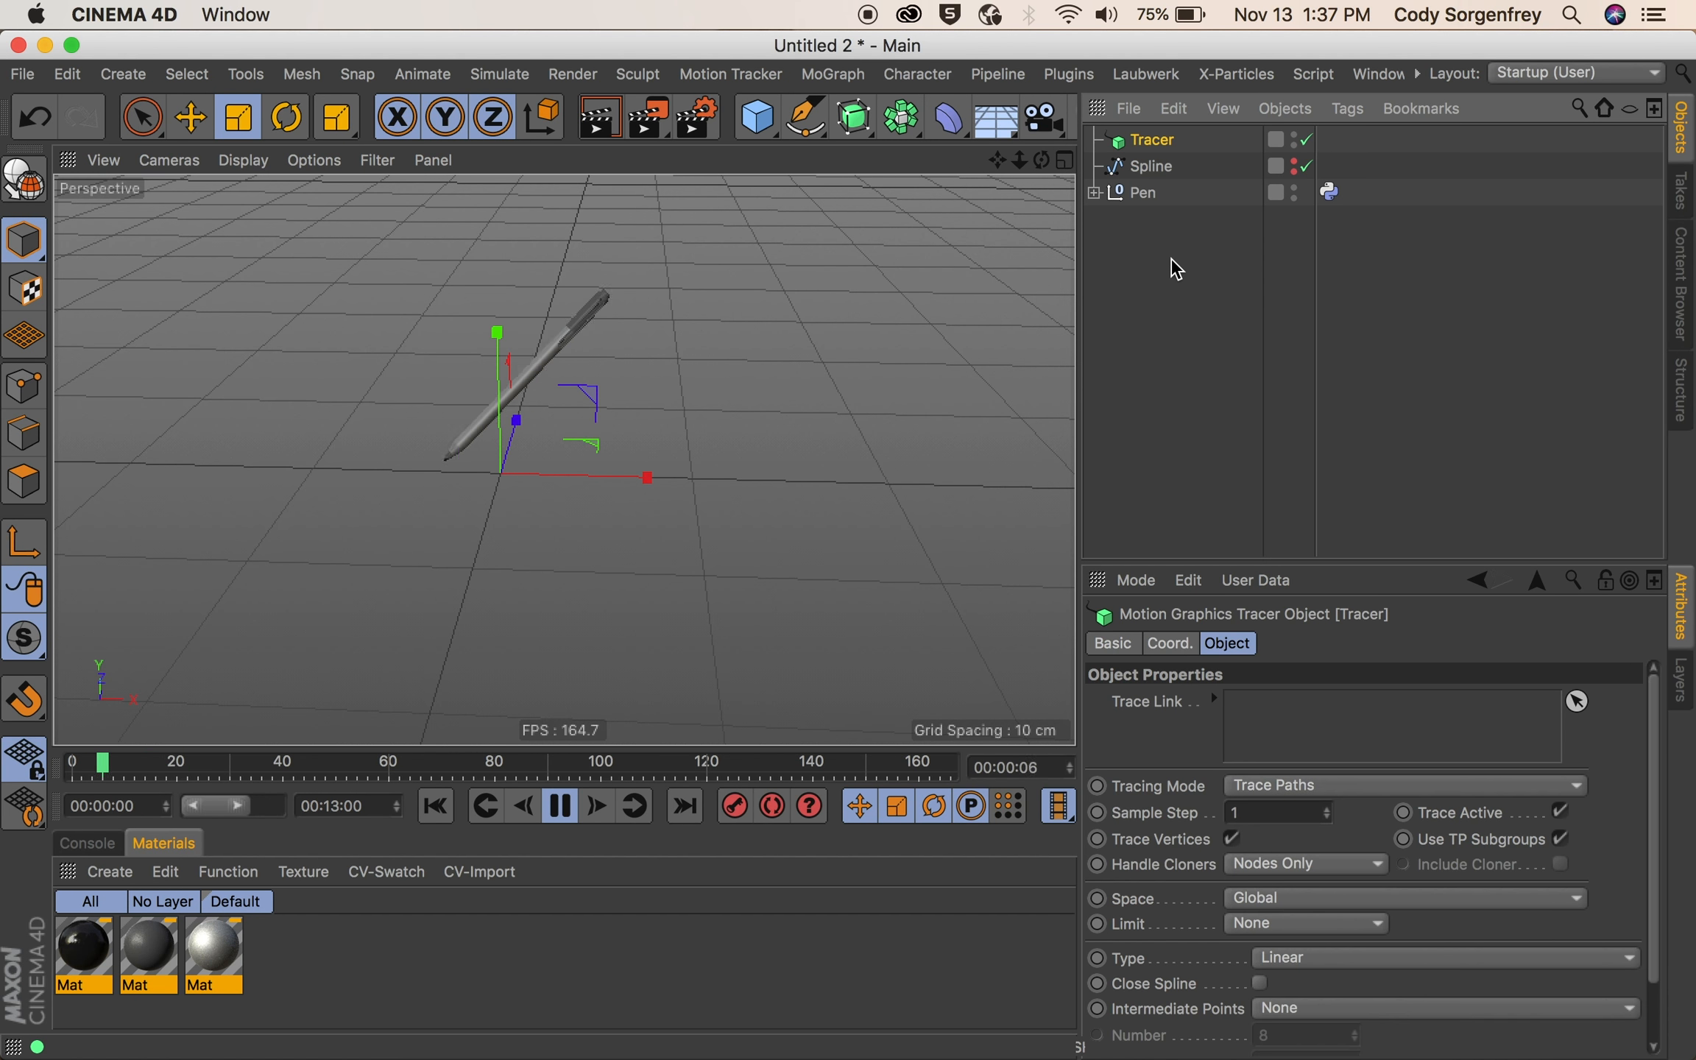
click(1094, 192)
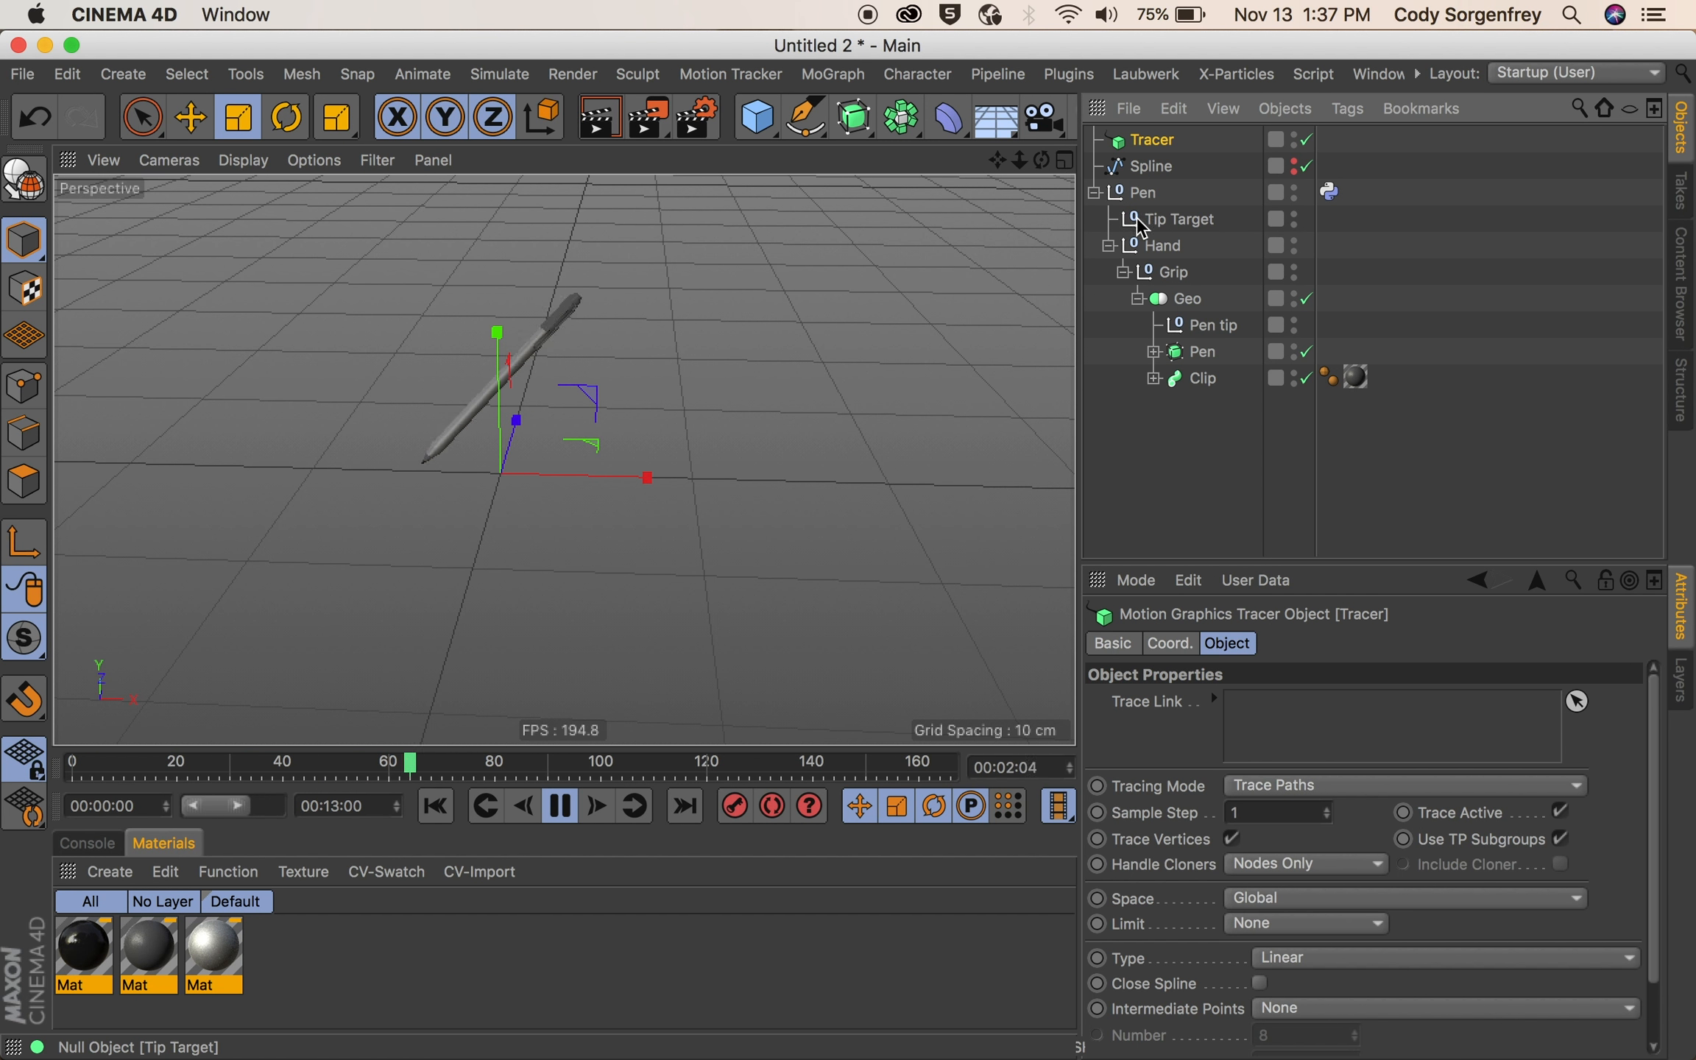
click(1204, 337)
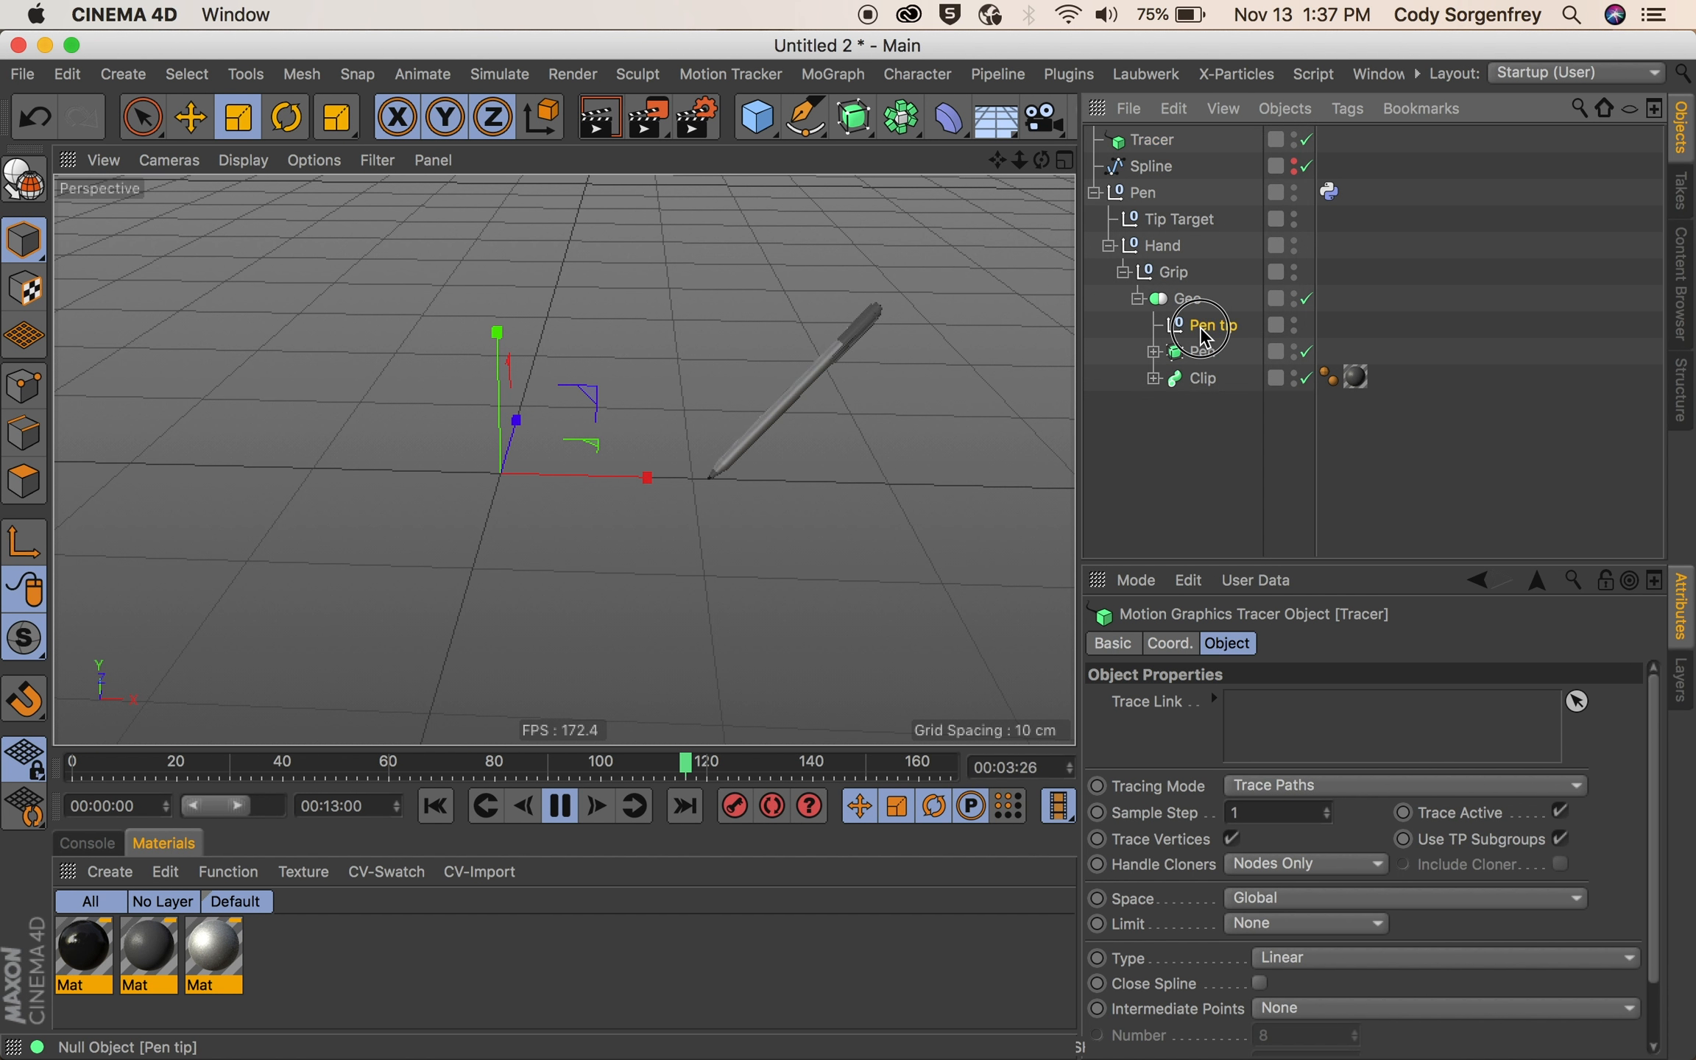
drag(1295, 713, 1295, 712)
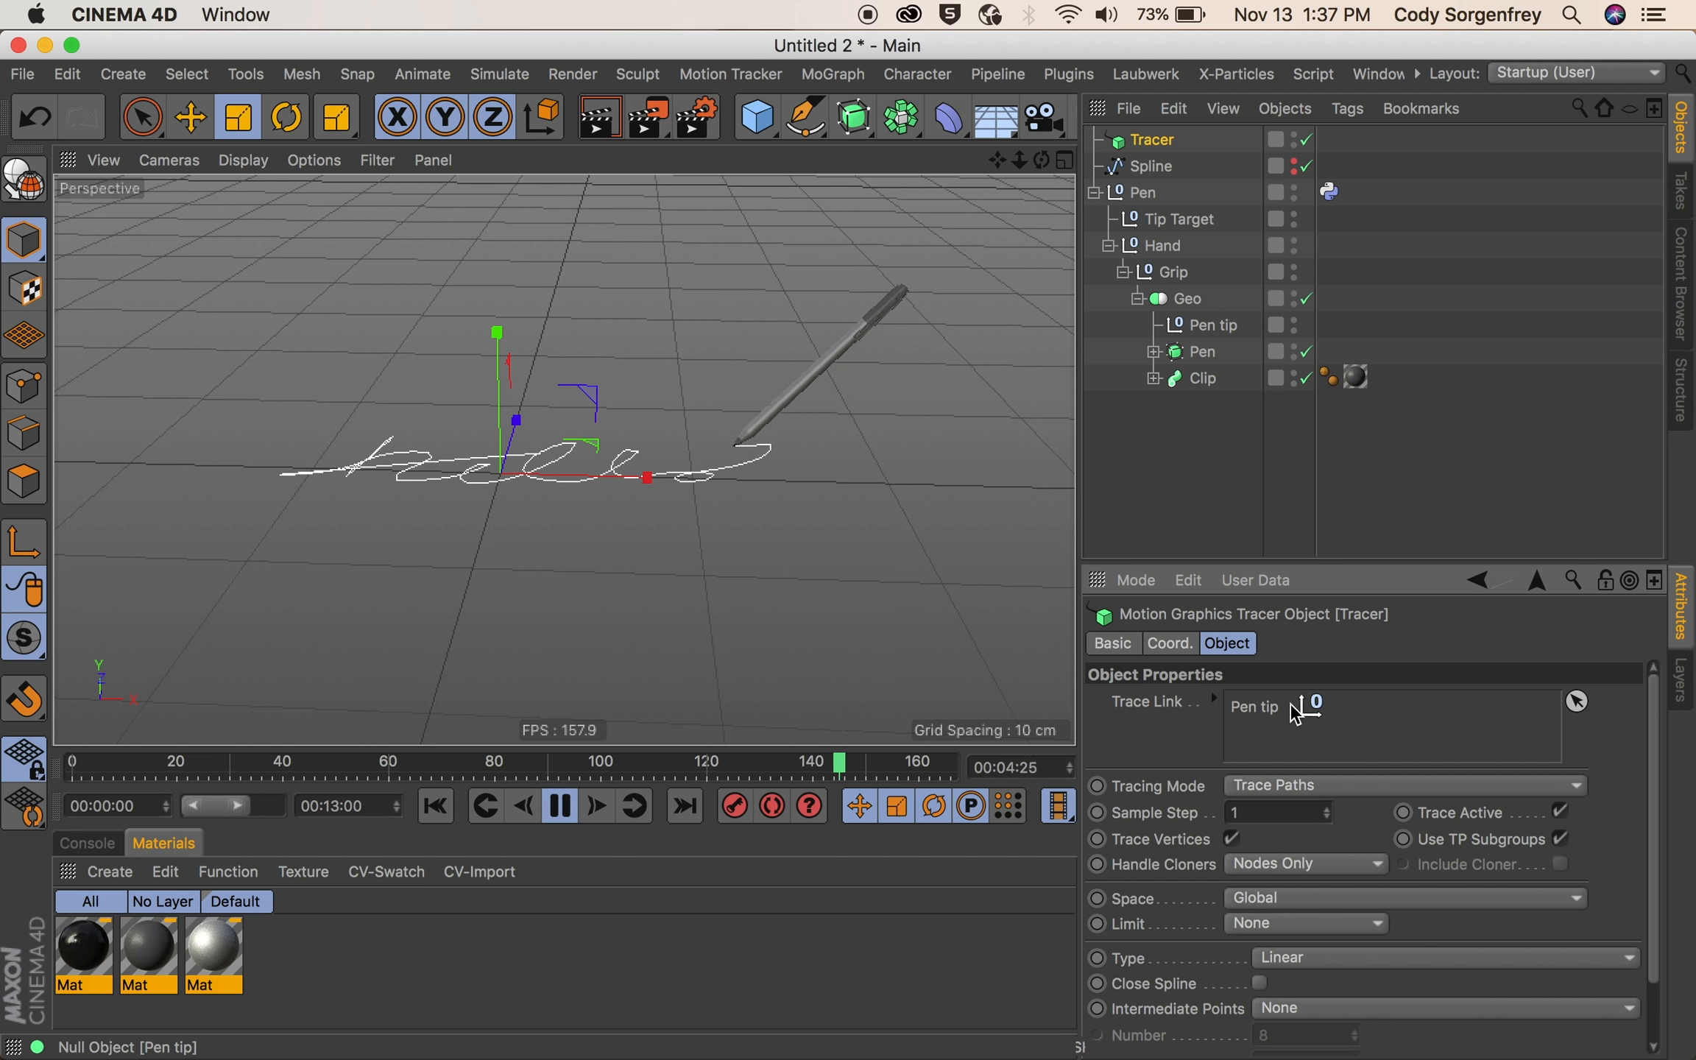
- Collapse the Pen hierarchy and set the Trace Active parameter in the Pen's Pen Rig settings as an XPressions driver
click(1200, 457)
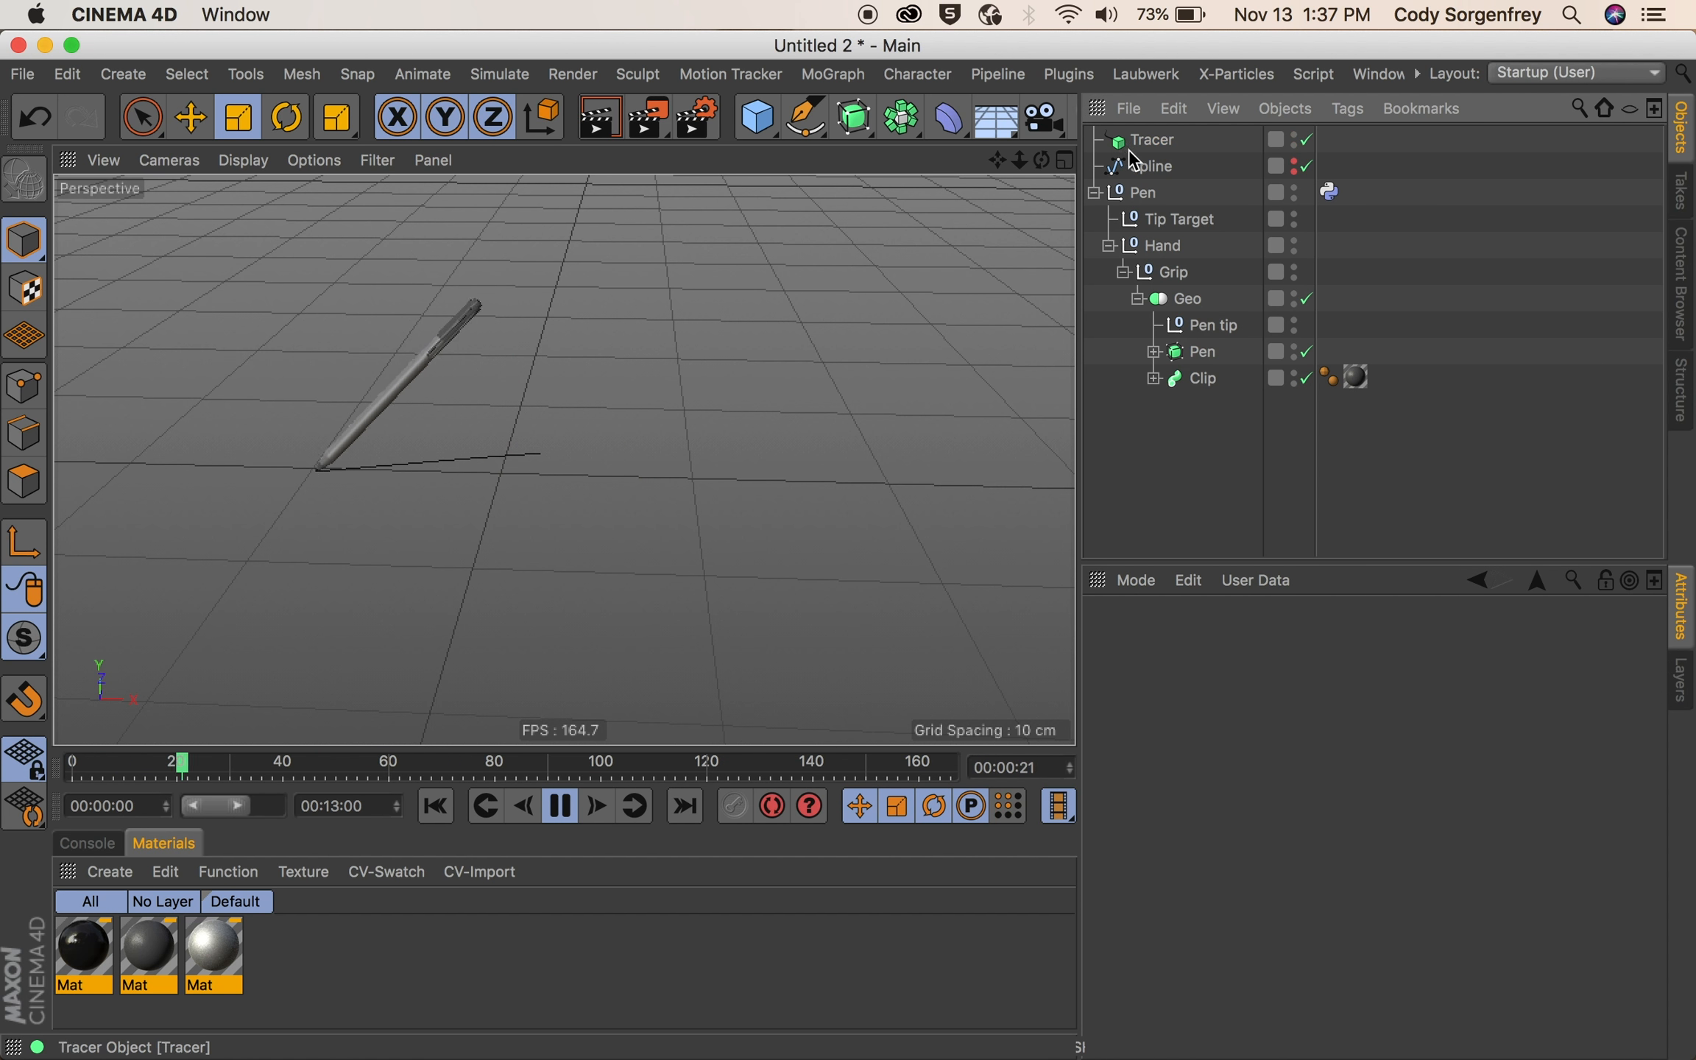
click(1098, 198)
click(1094, 193)
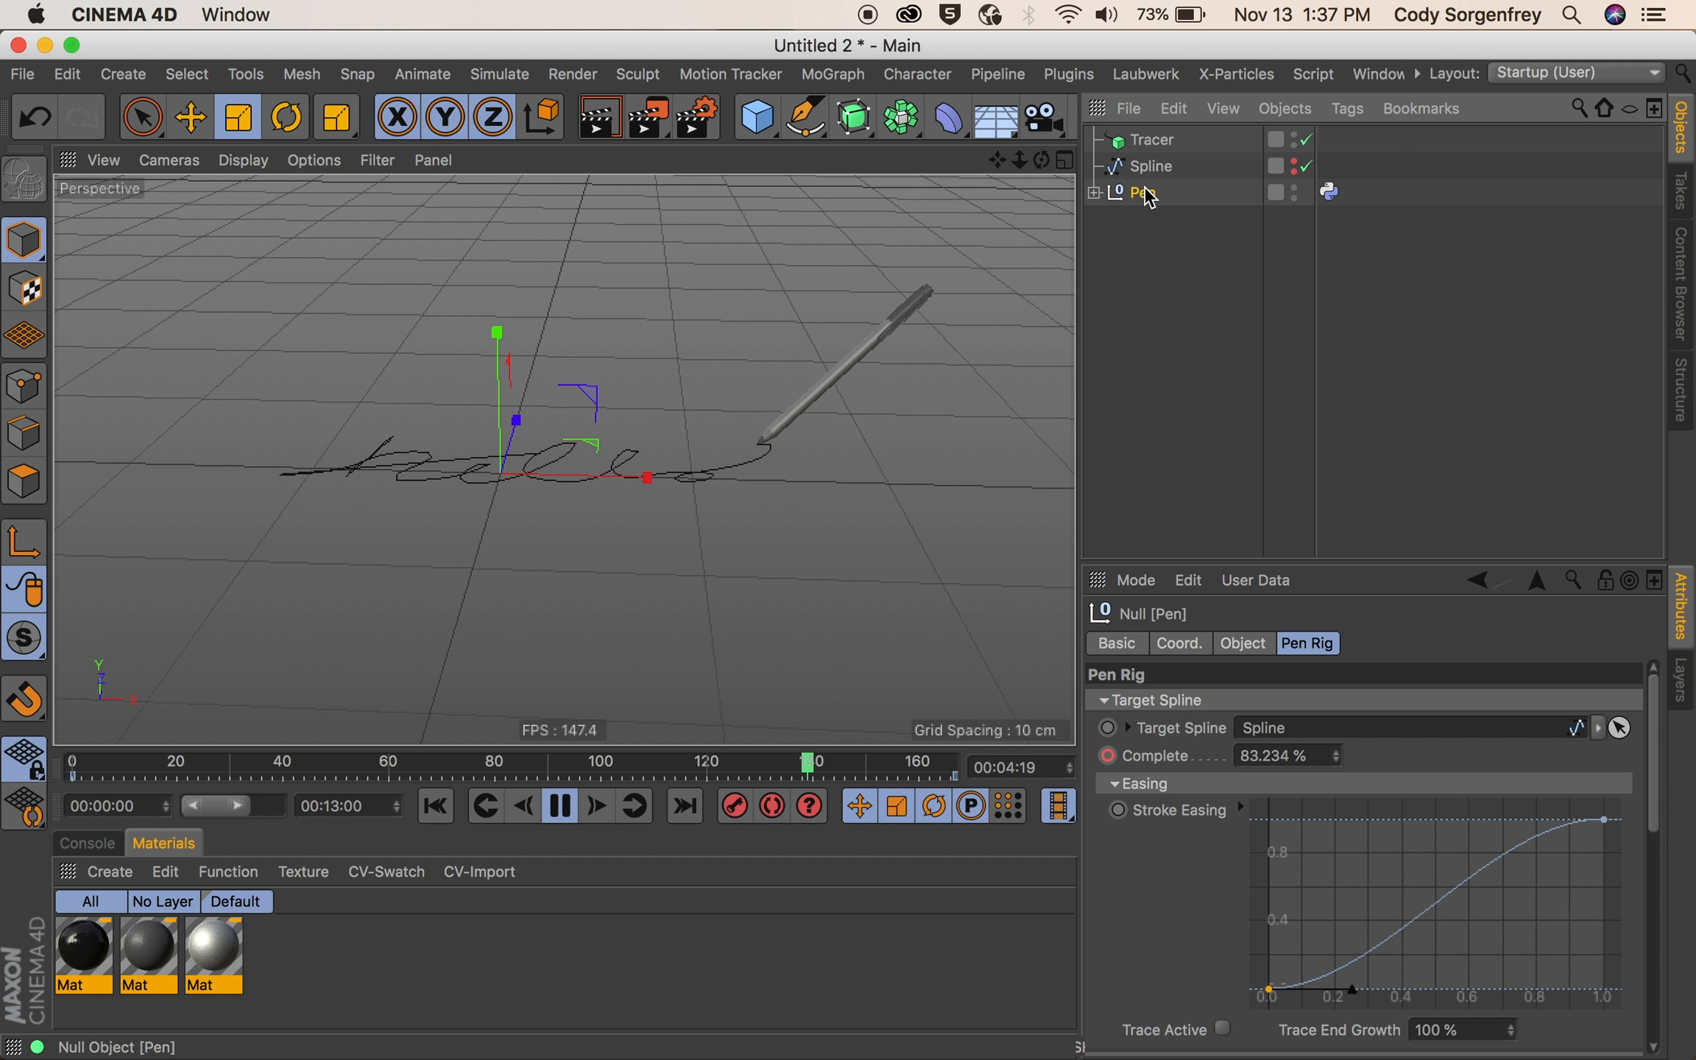
right_click(1170, 1030)
click(1137, 1026)
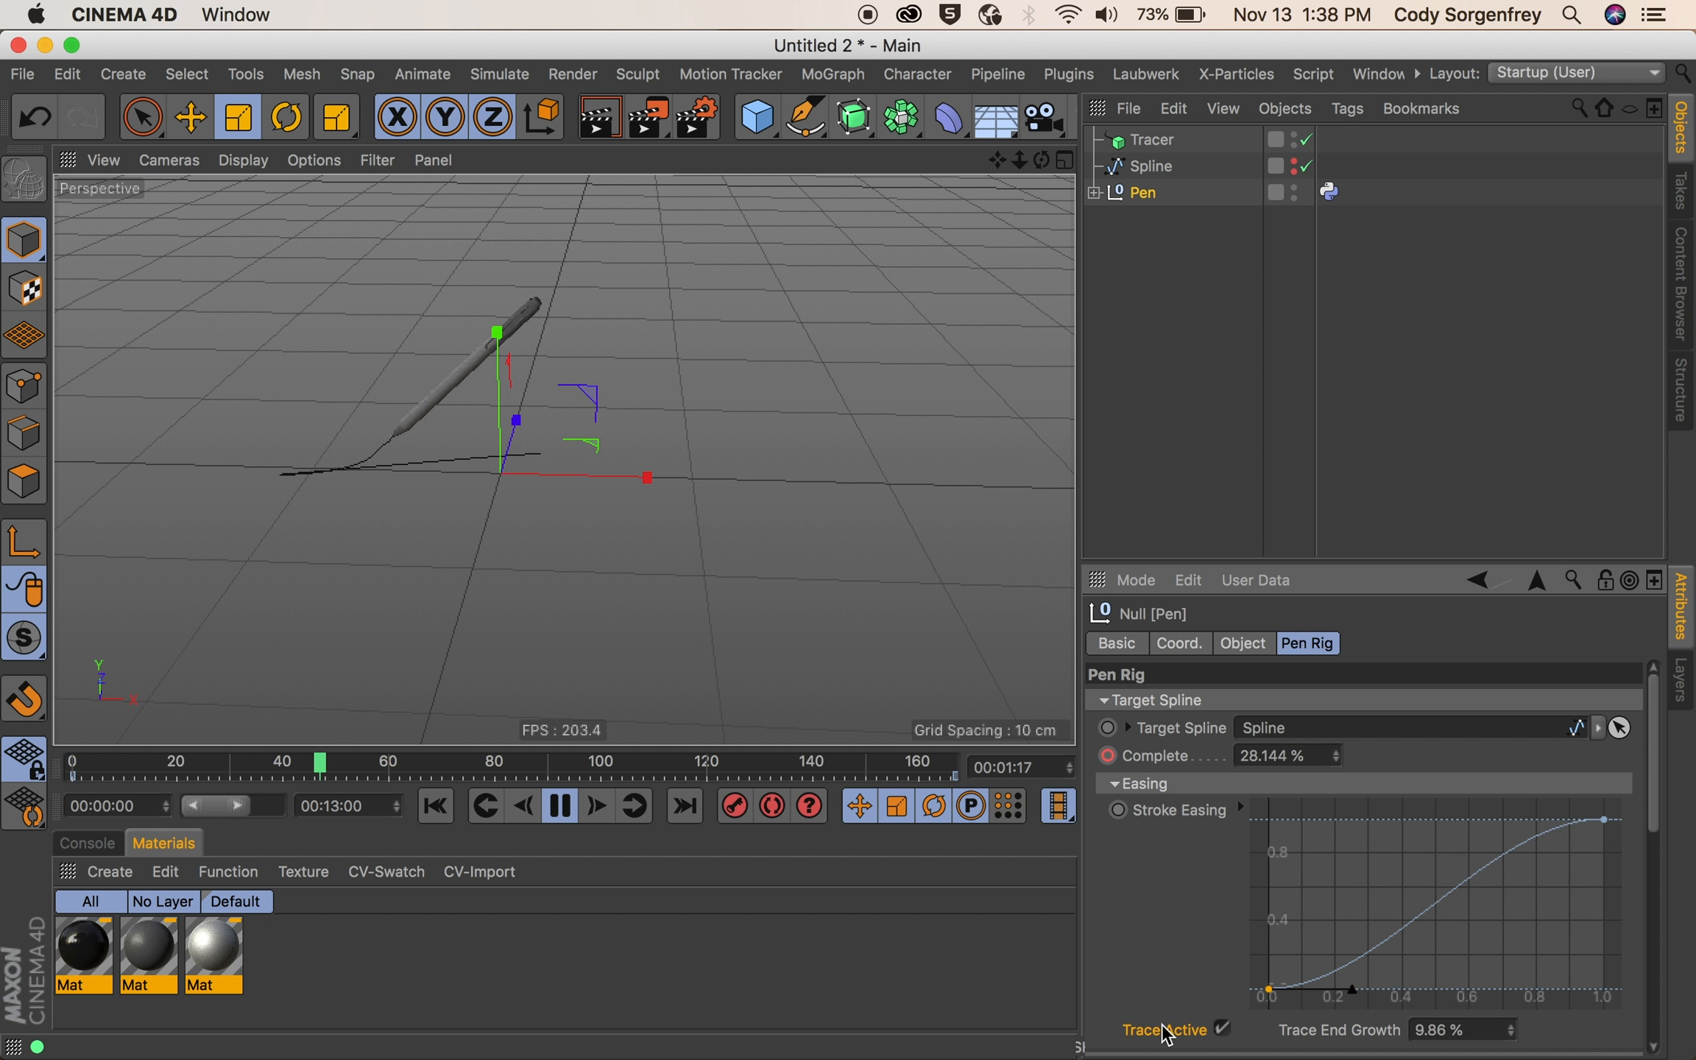
right_click(1168, 1038)
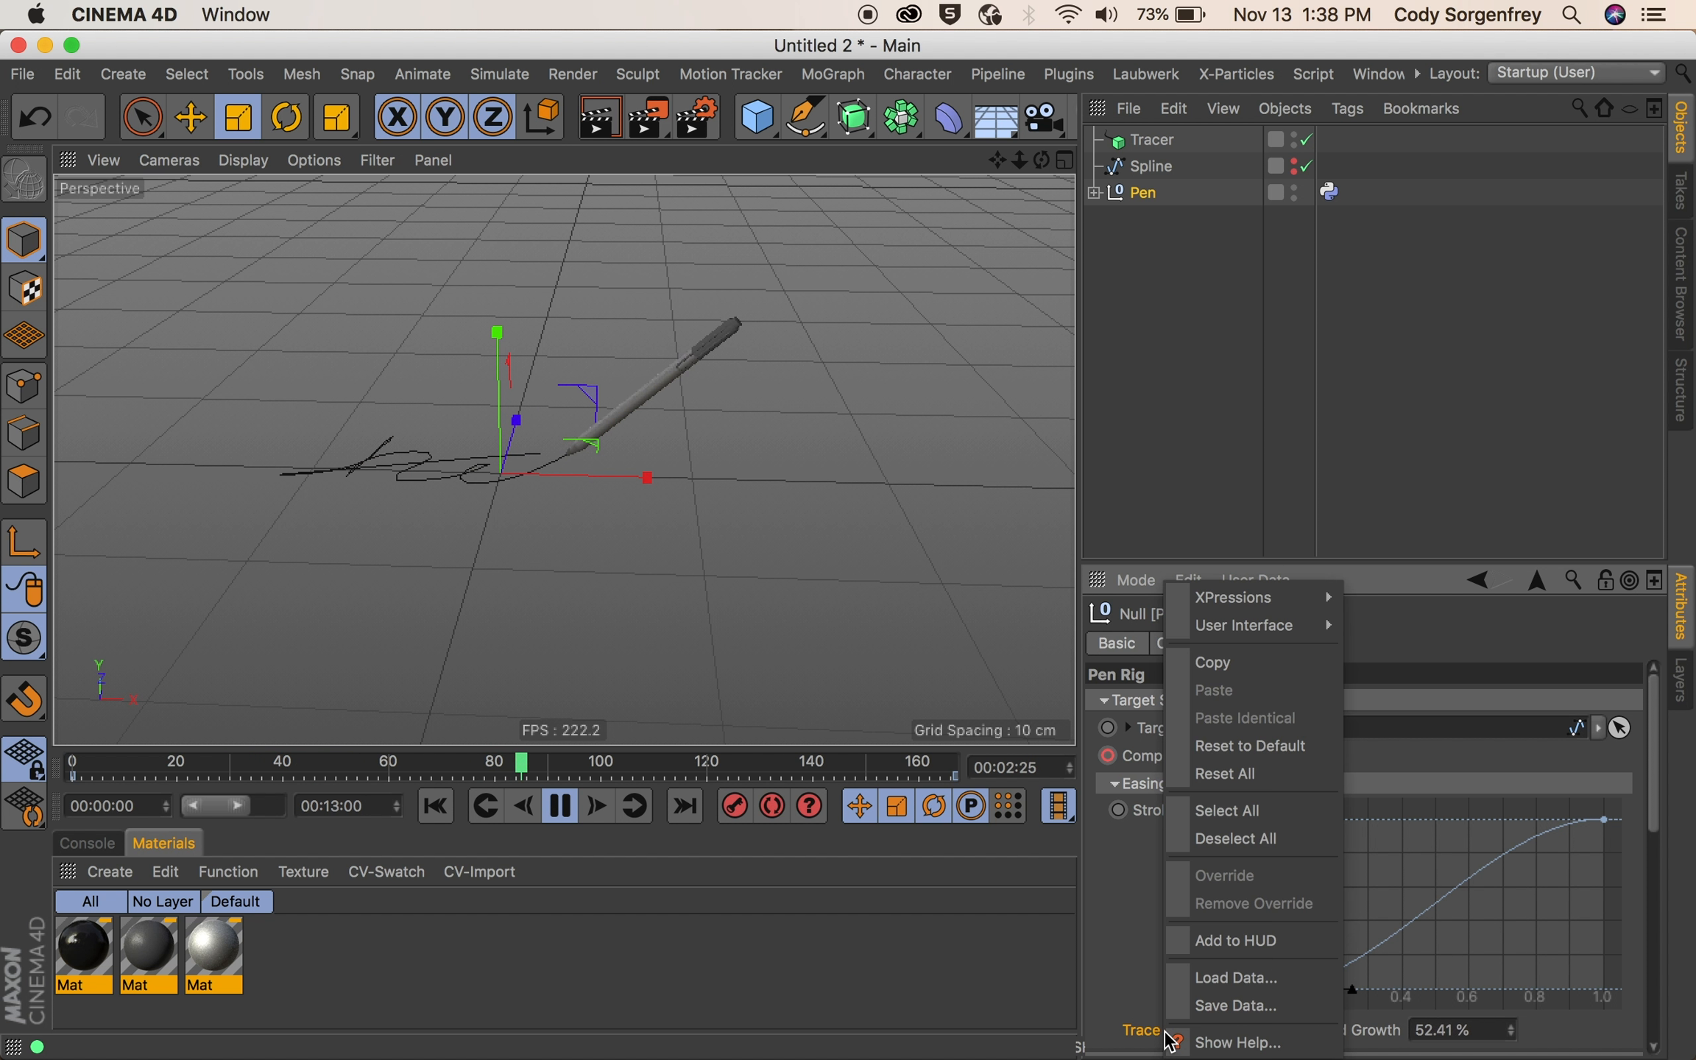
mouse_move(1291, 604)
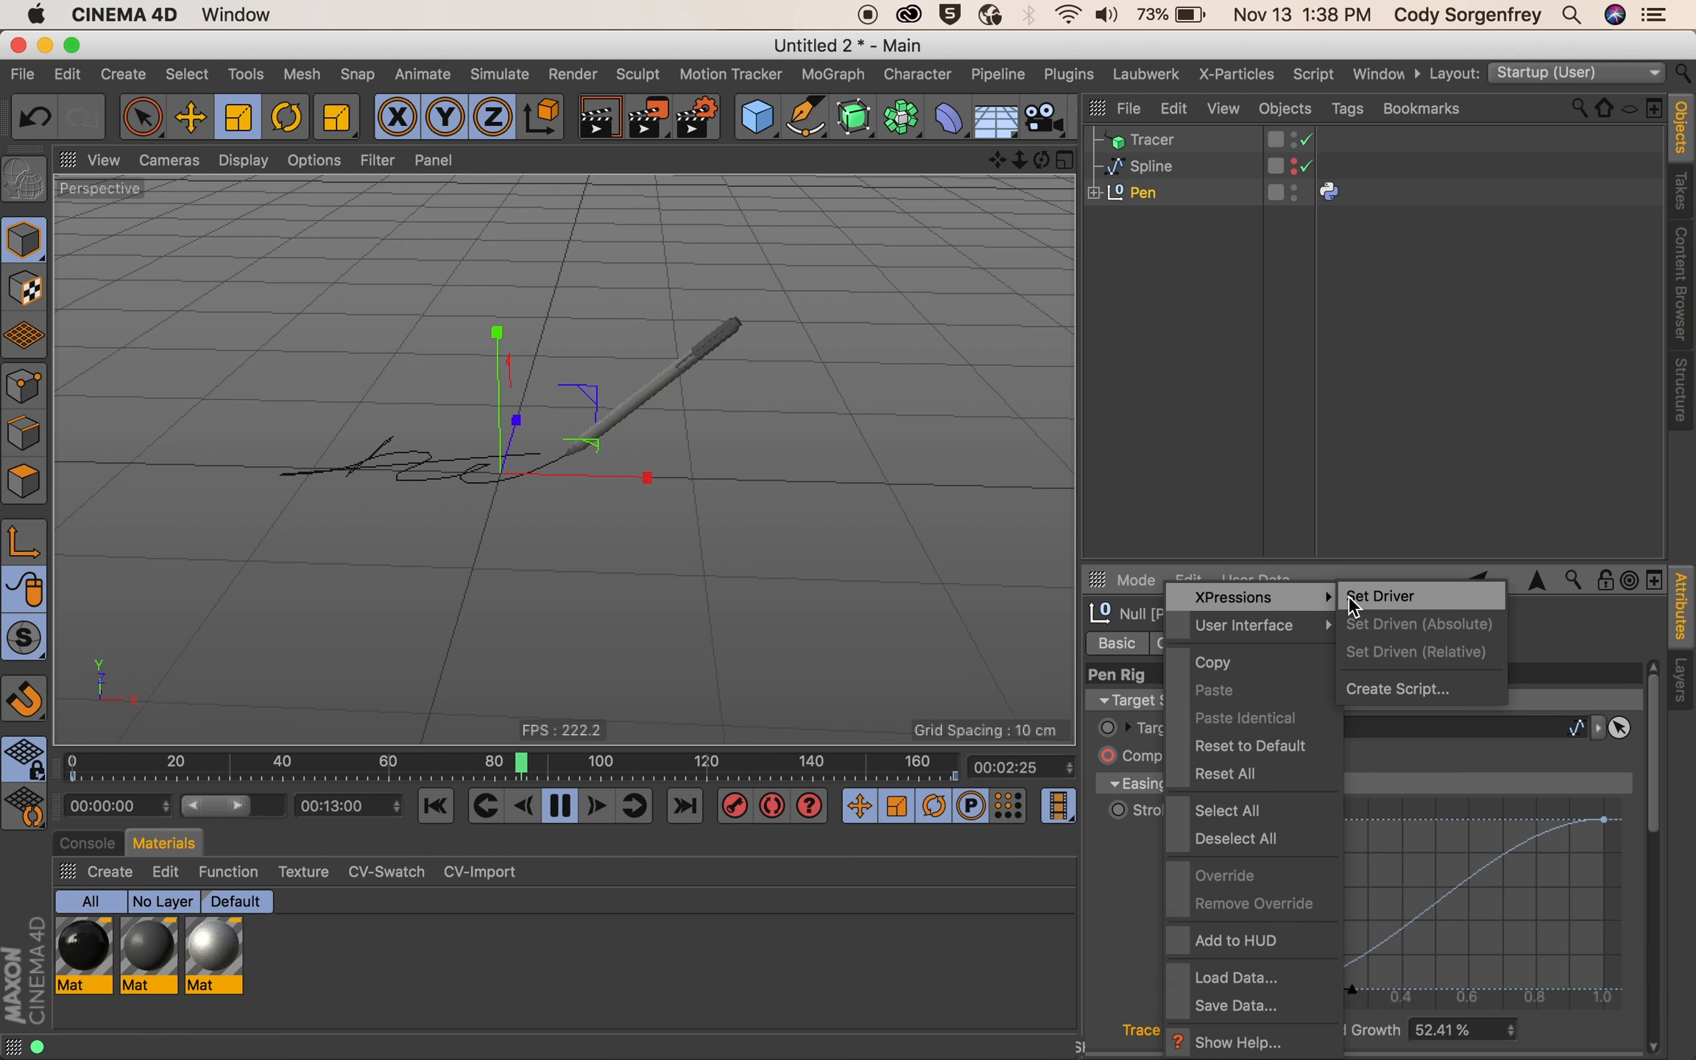
click(1352, 600)
- Make the Tracer's Trace Active parameter driven by the Pen's Trace Active using Set Driven (Absolute)
click(1144, 143)
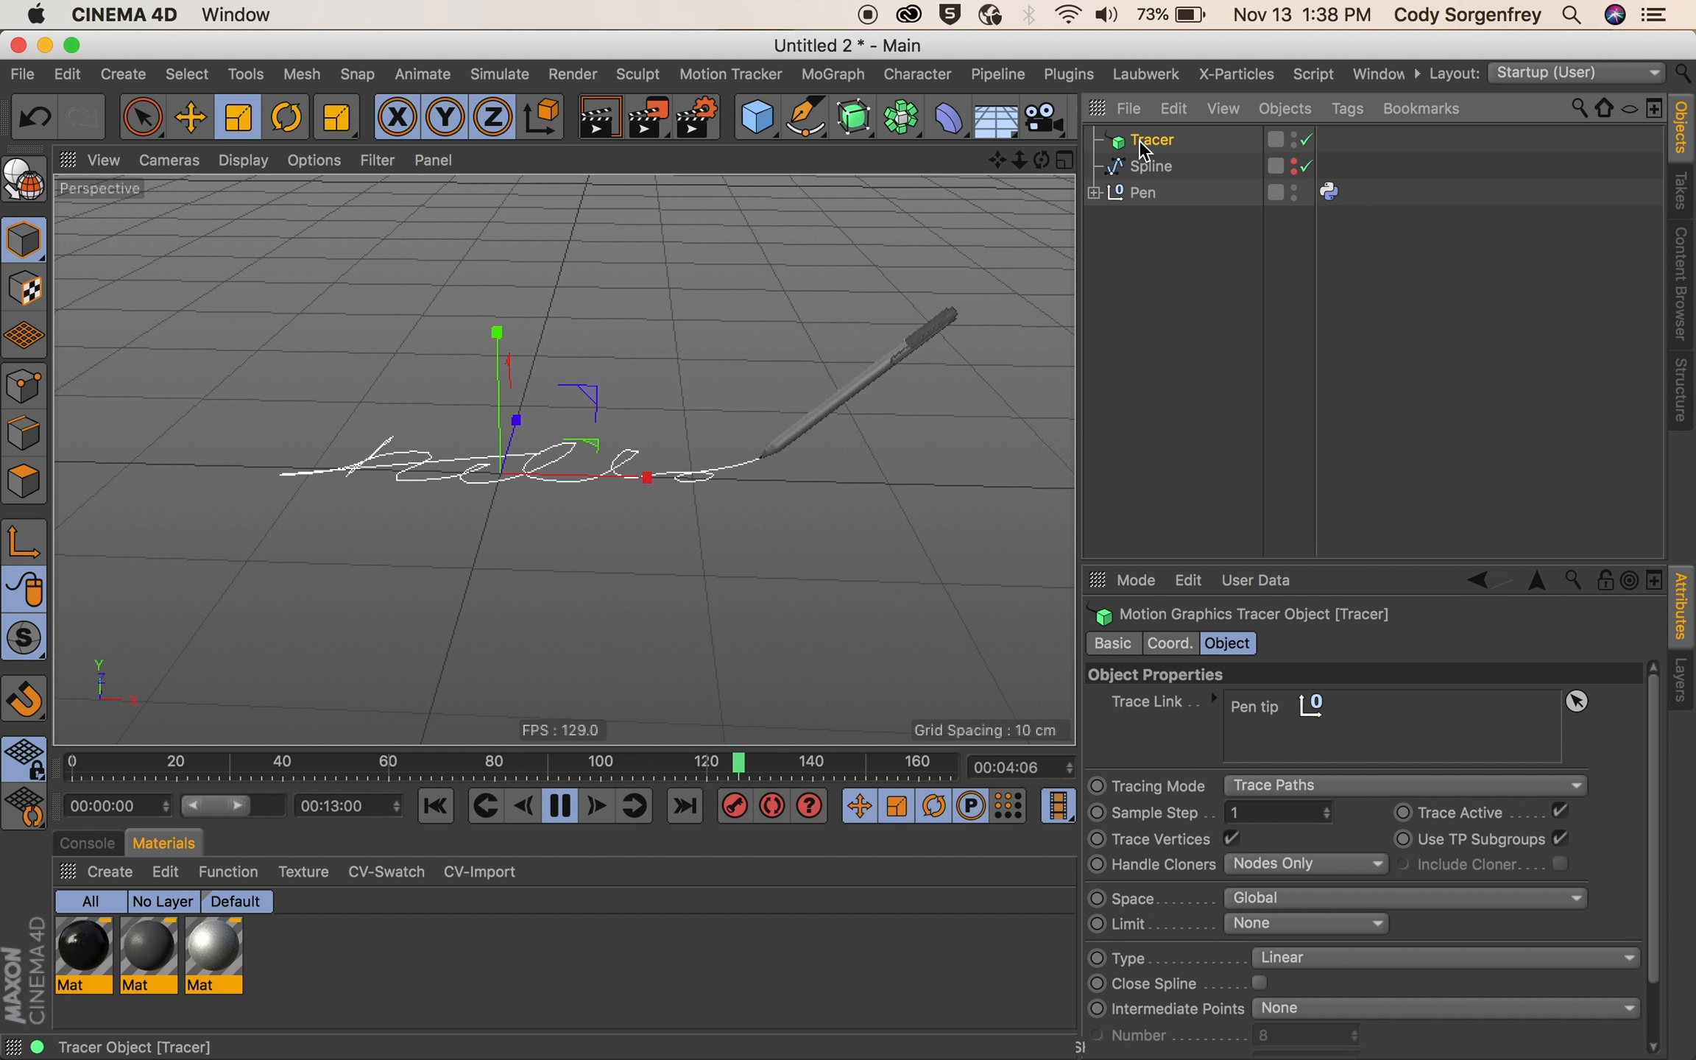
right_click(1466, 809)
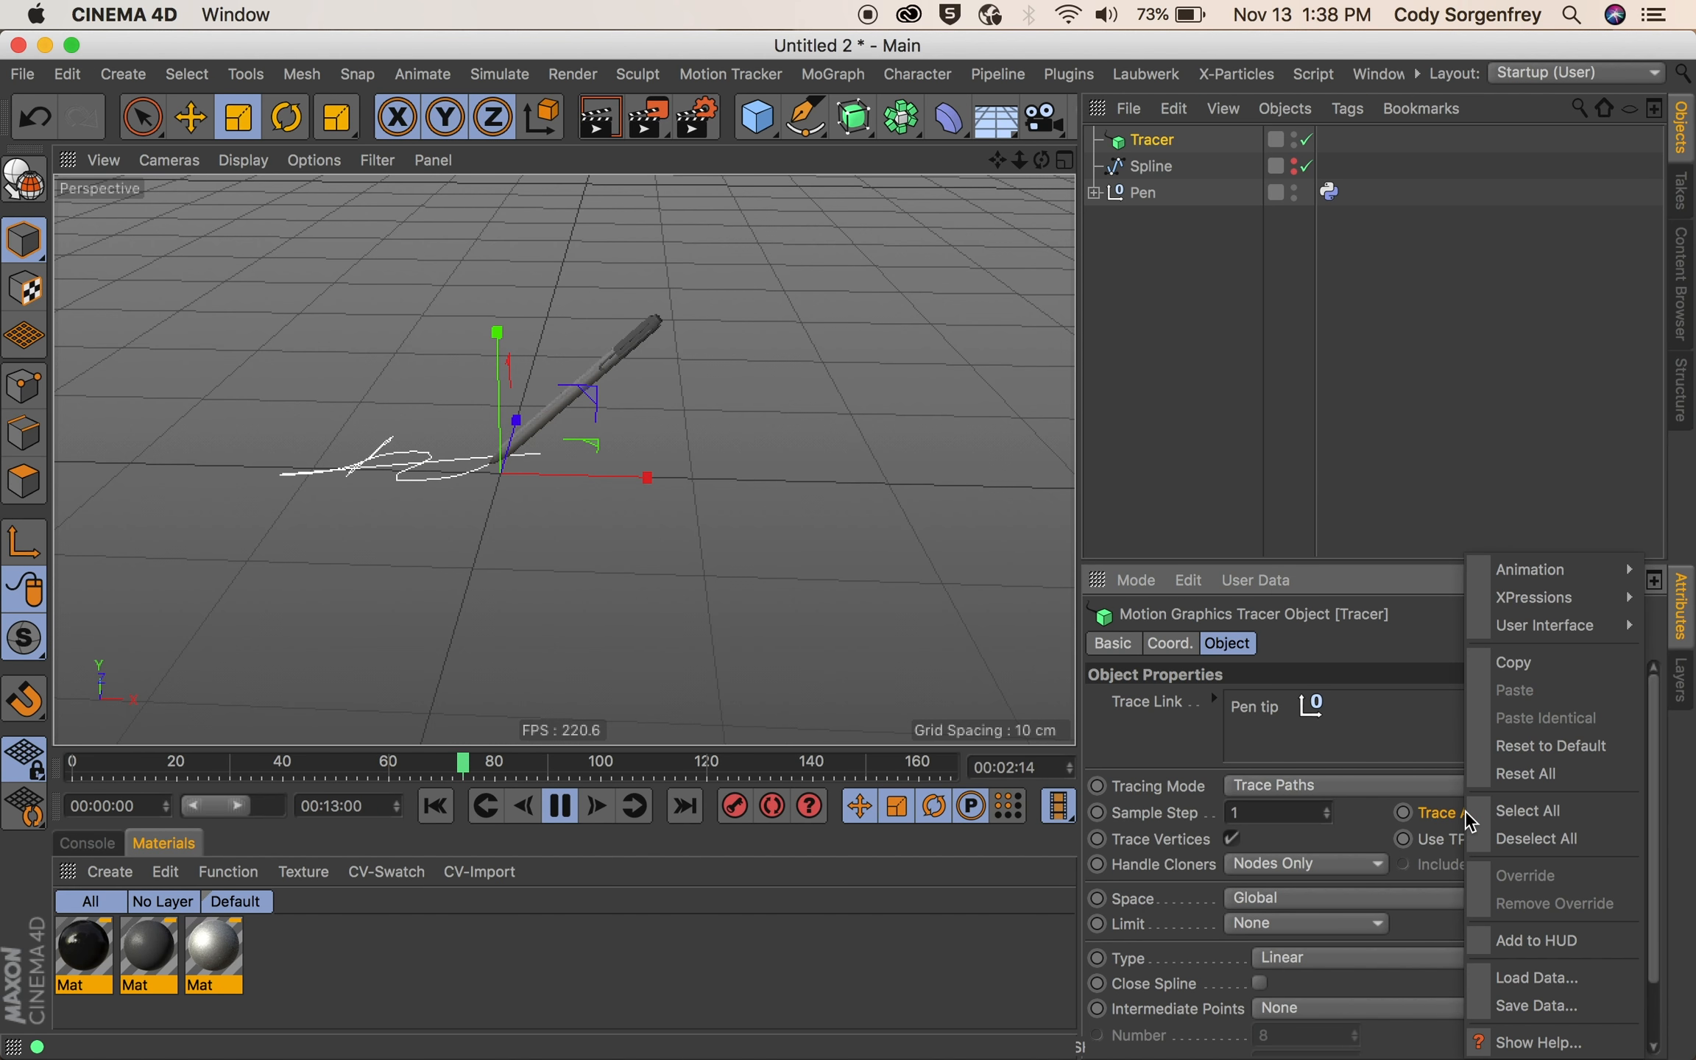
mouse_move(1564, 605)
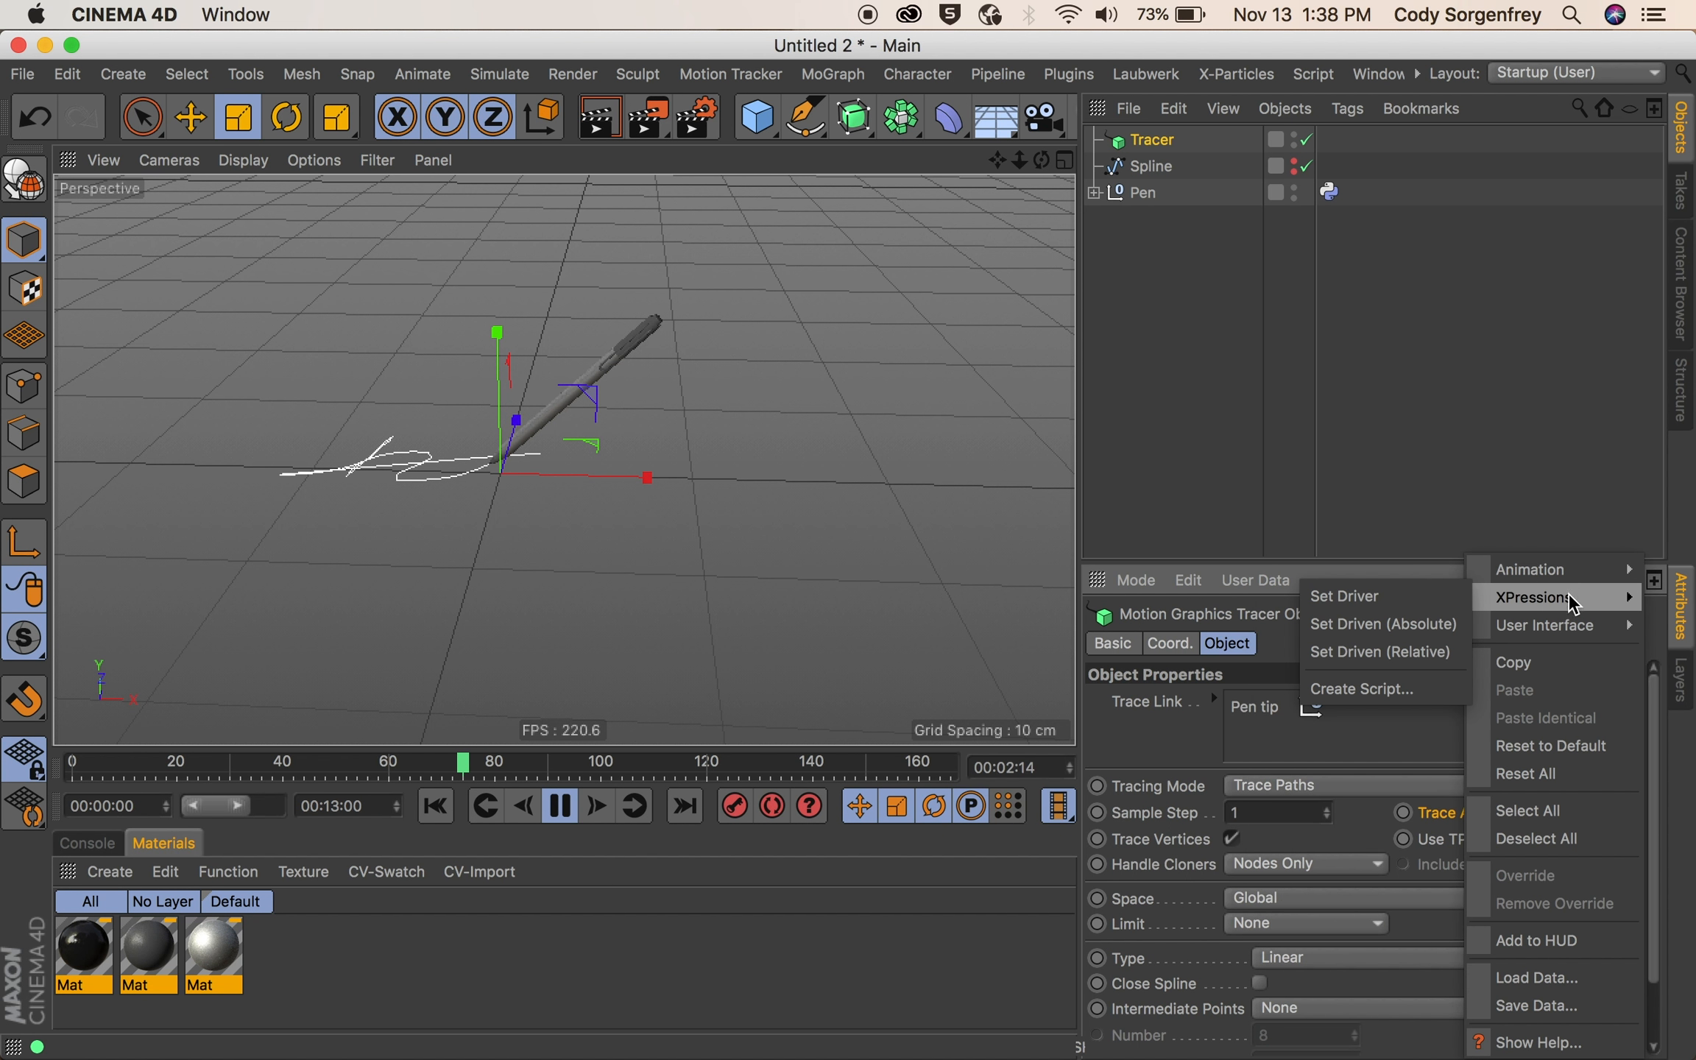
click(1402, 632)
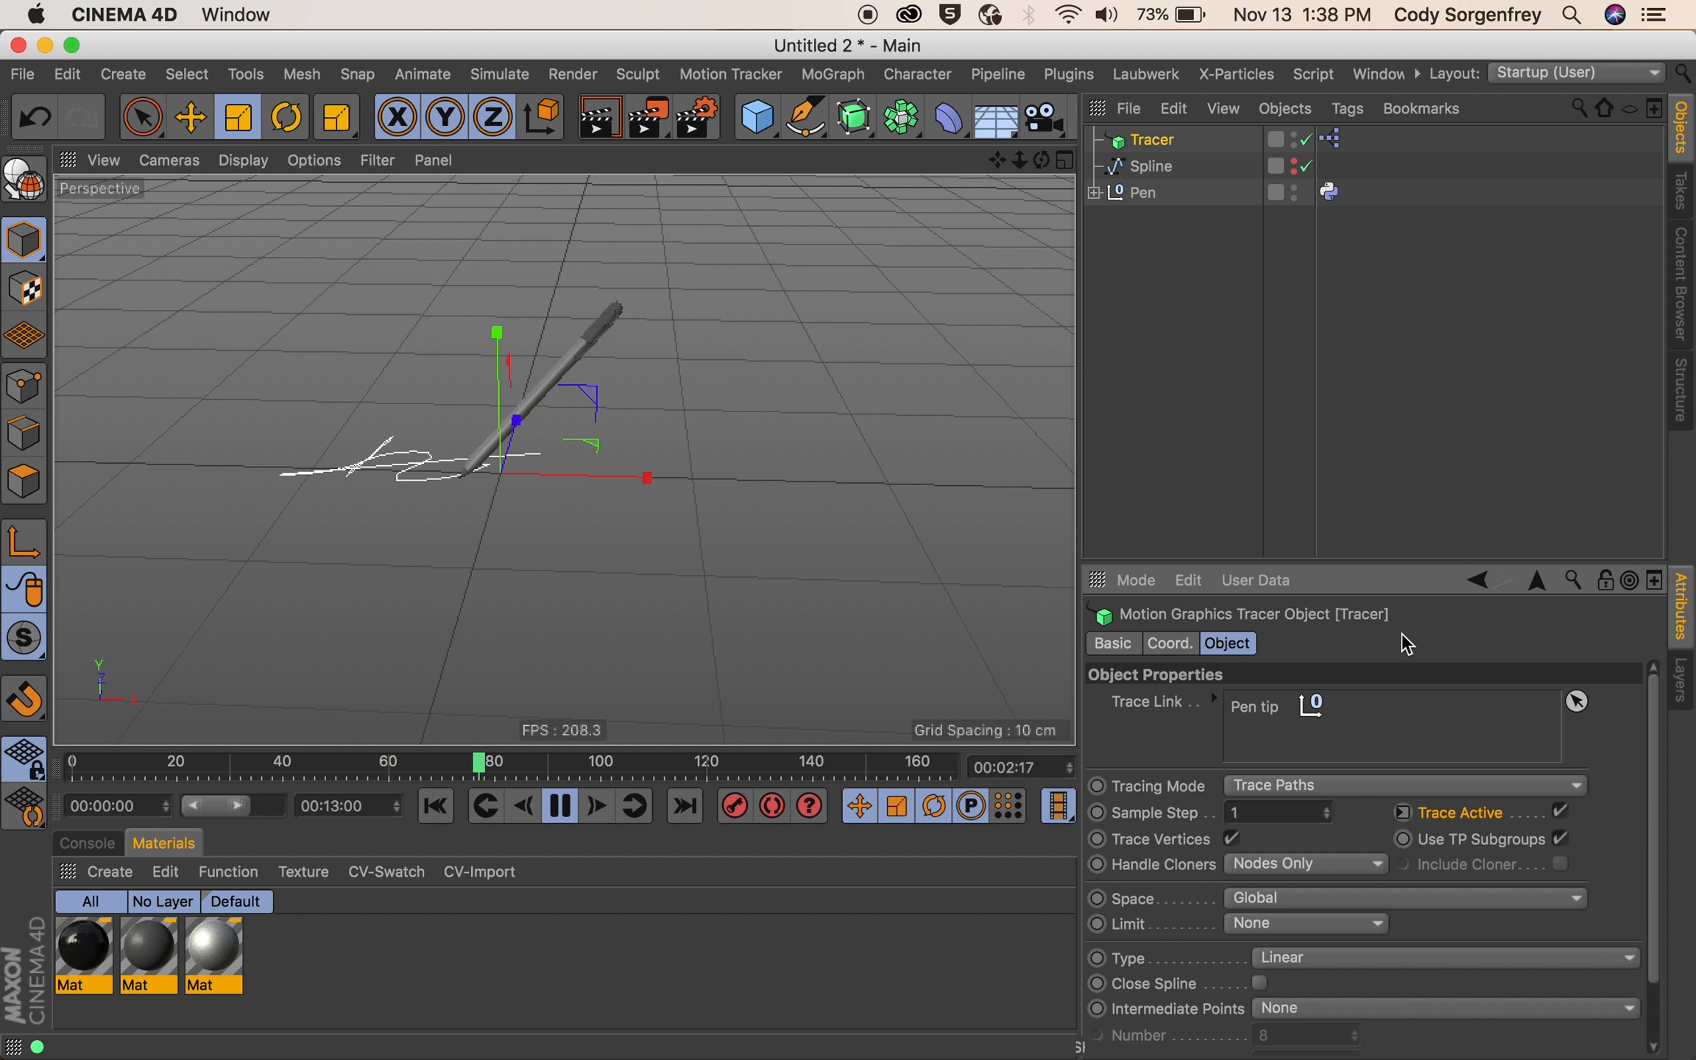
click(1214, 359)
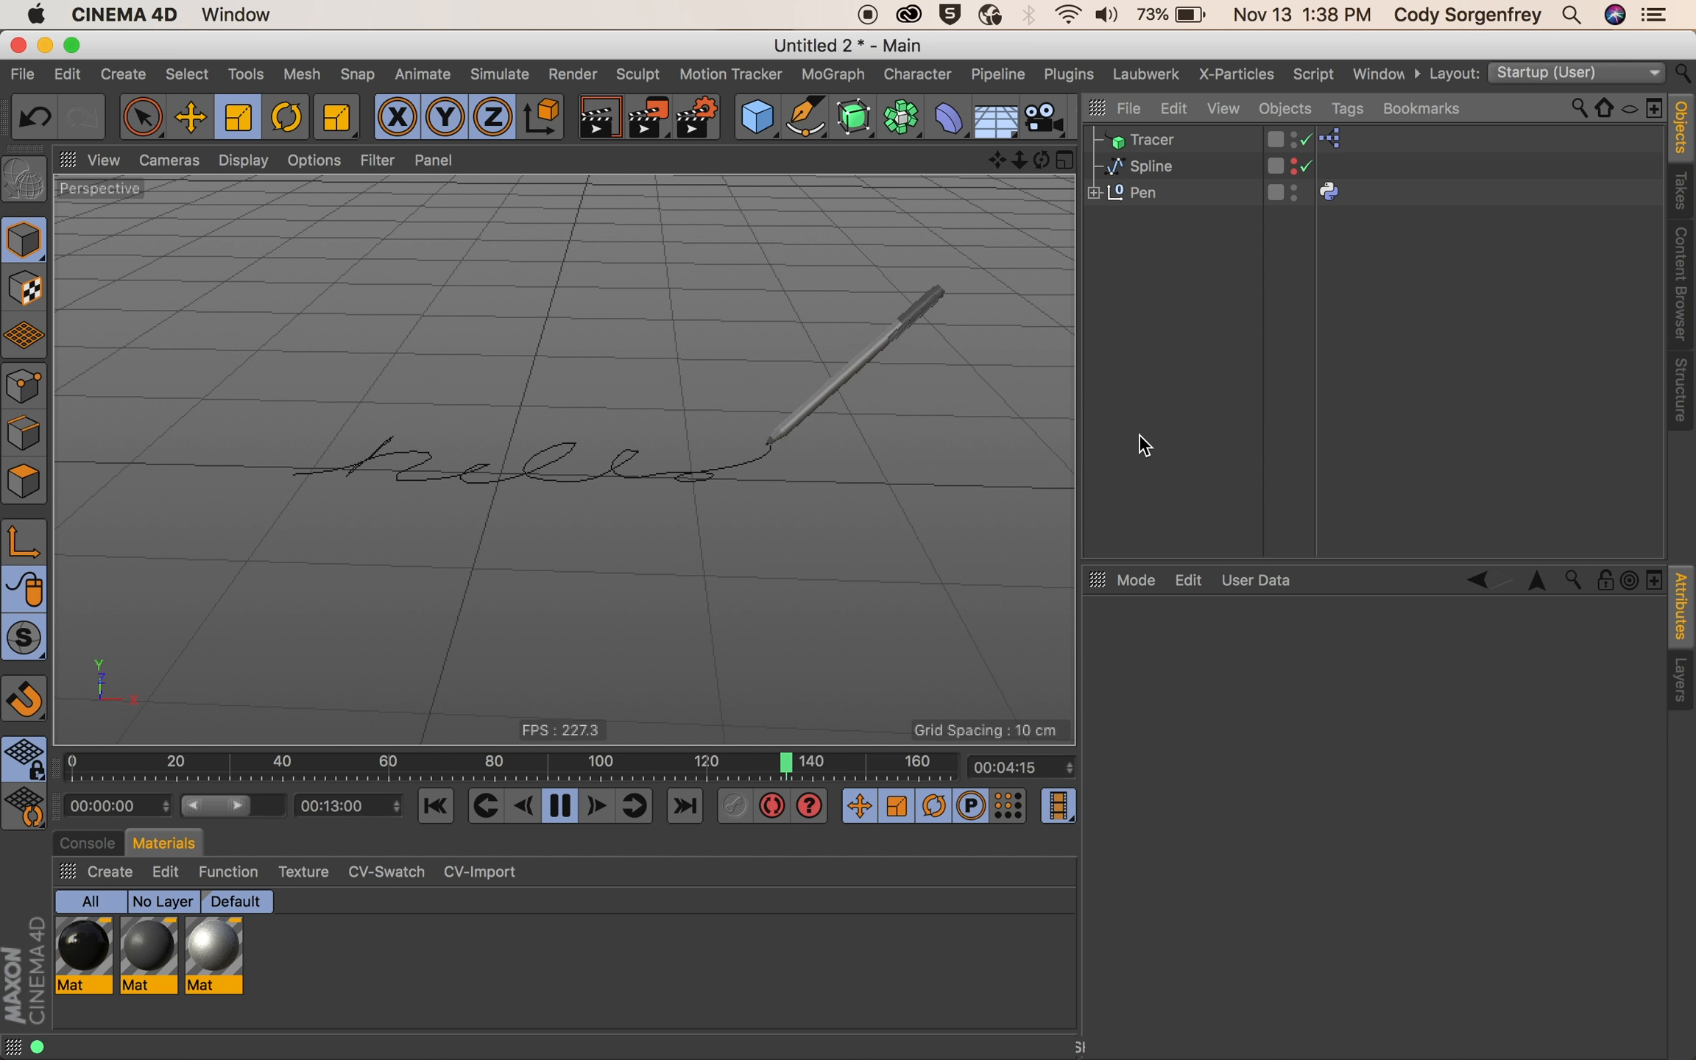
- Add a Sweep as the parent of the Tracer
click(1150, 144)
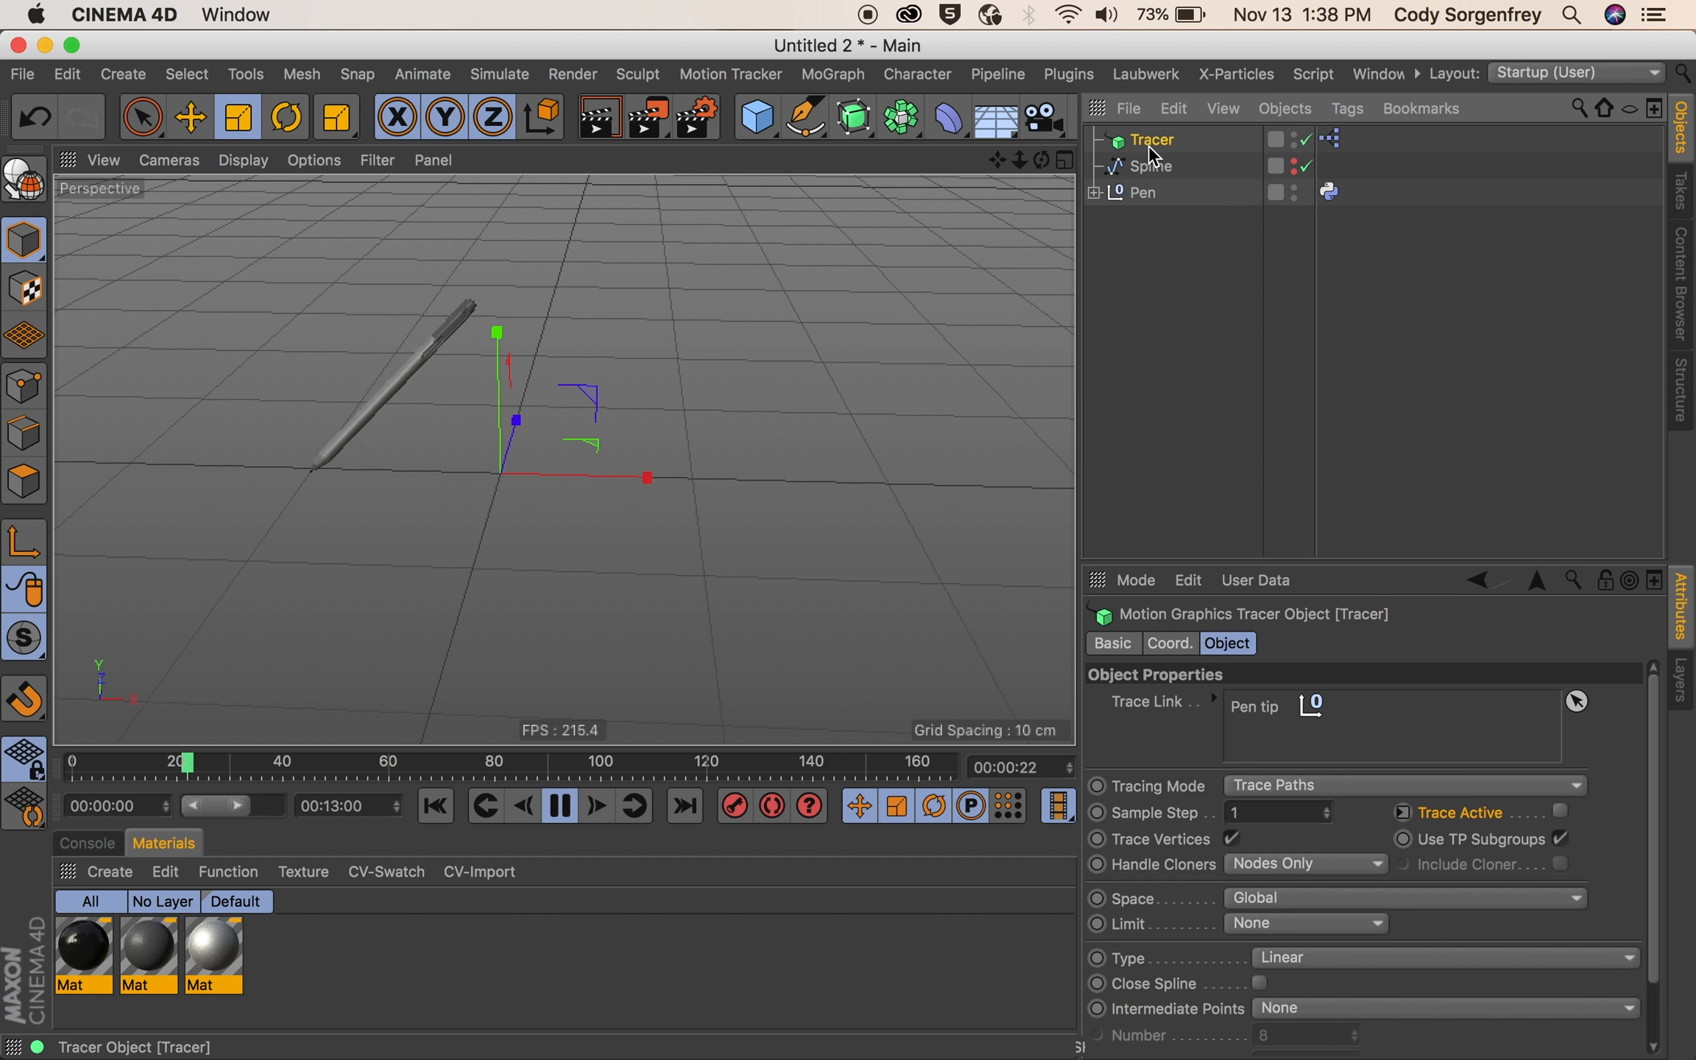
click(855, 120)
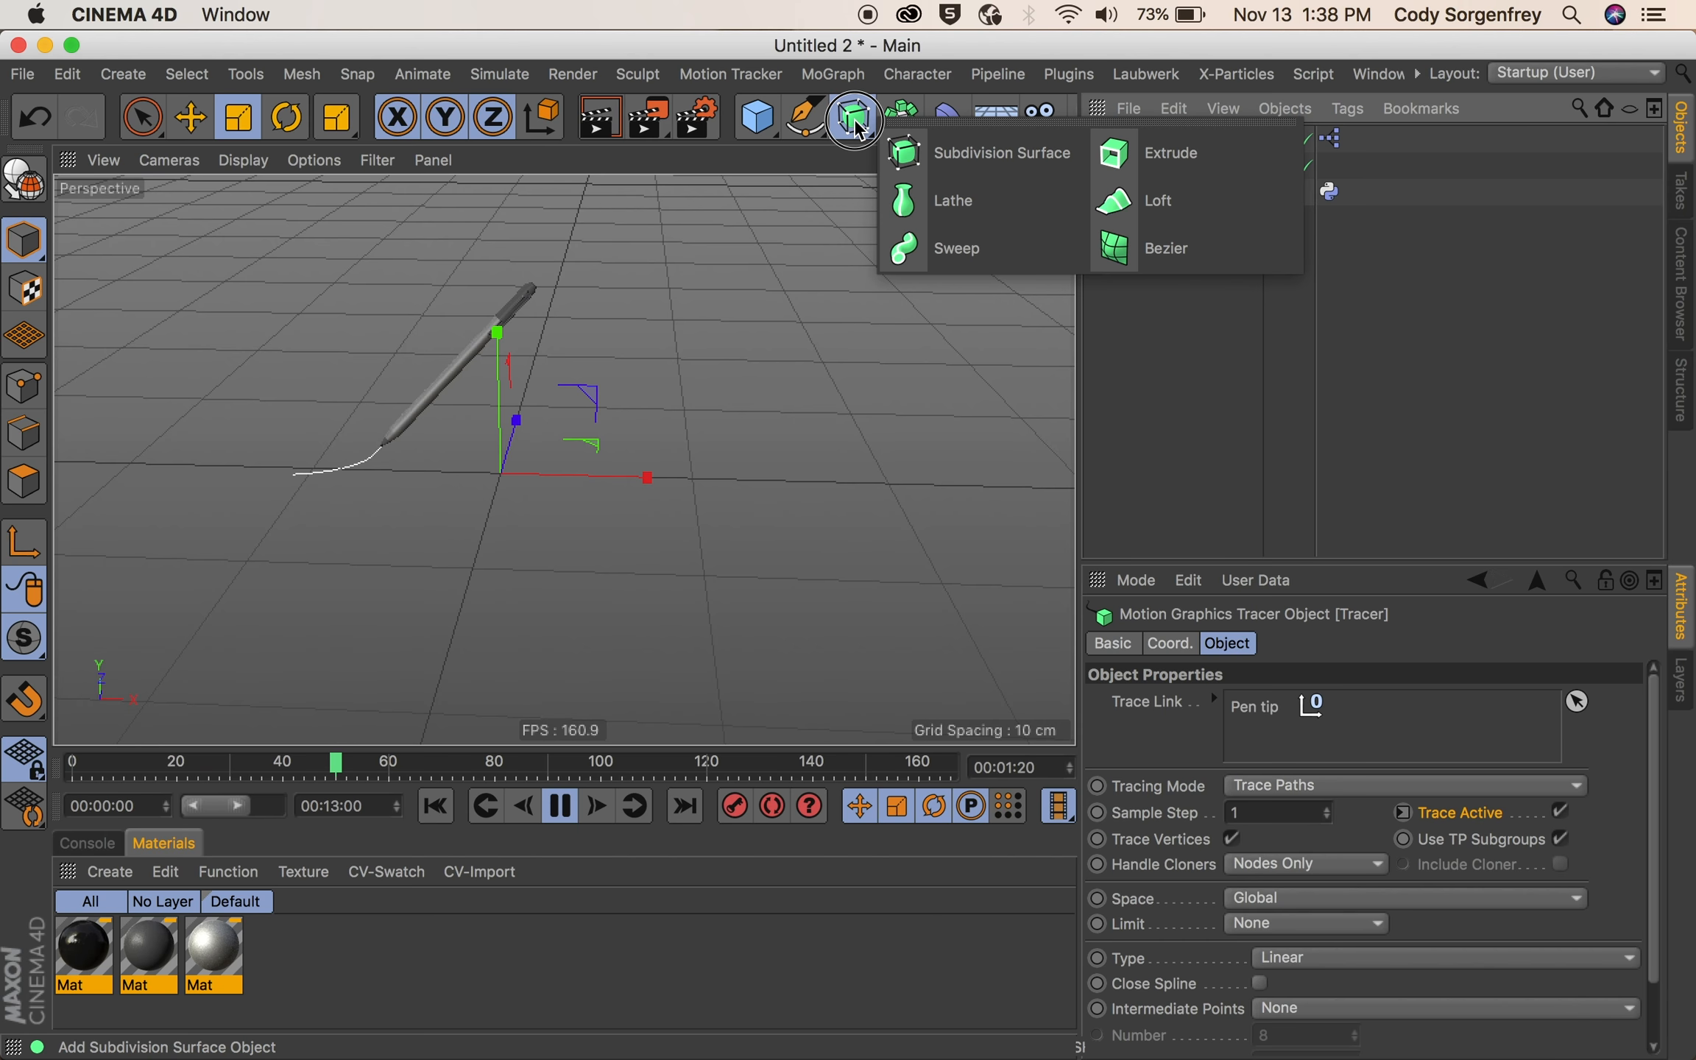
alt+click(975, 253)
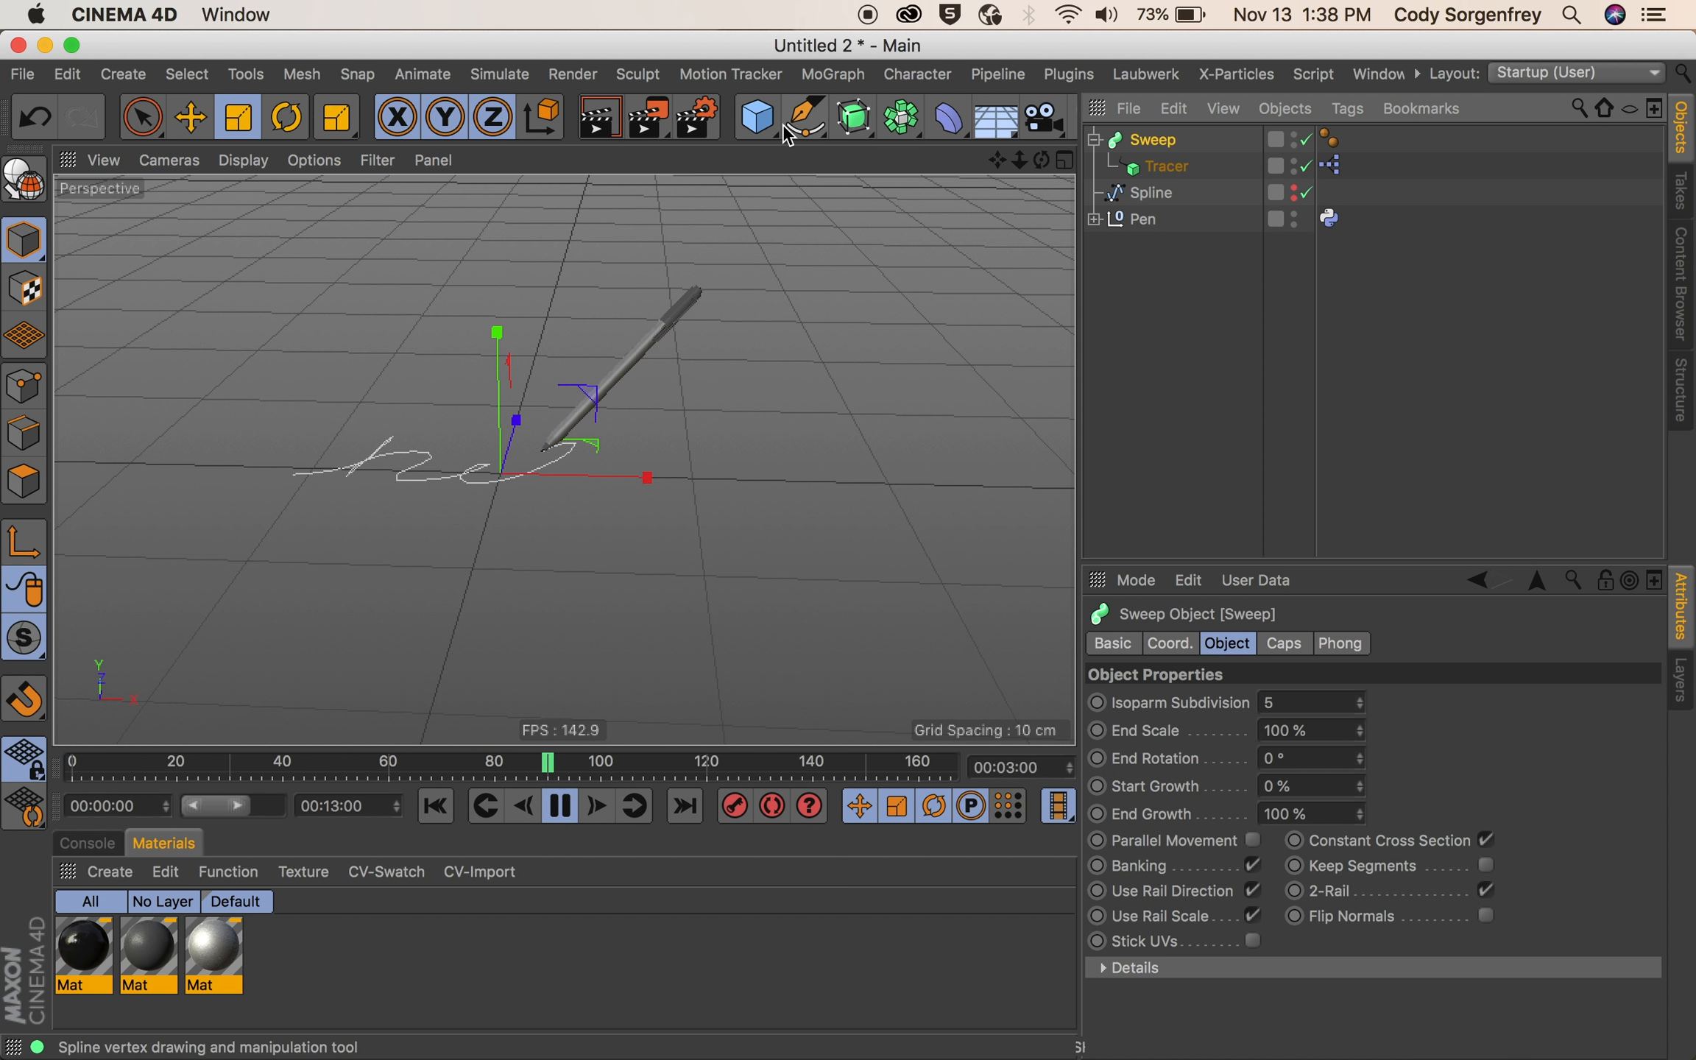
click(805, 118)
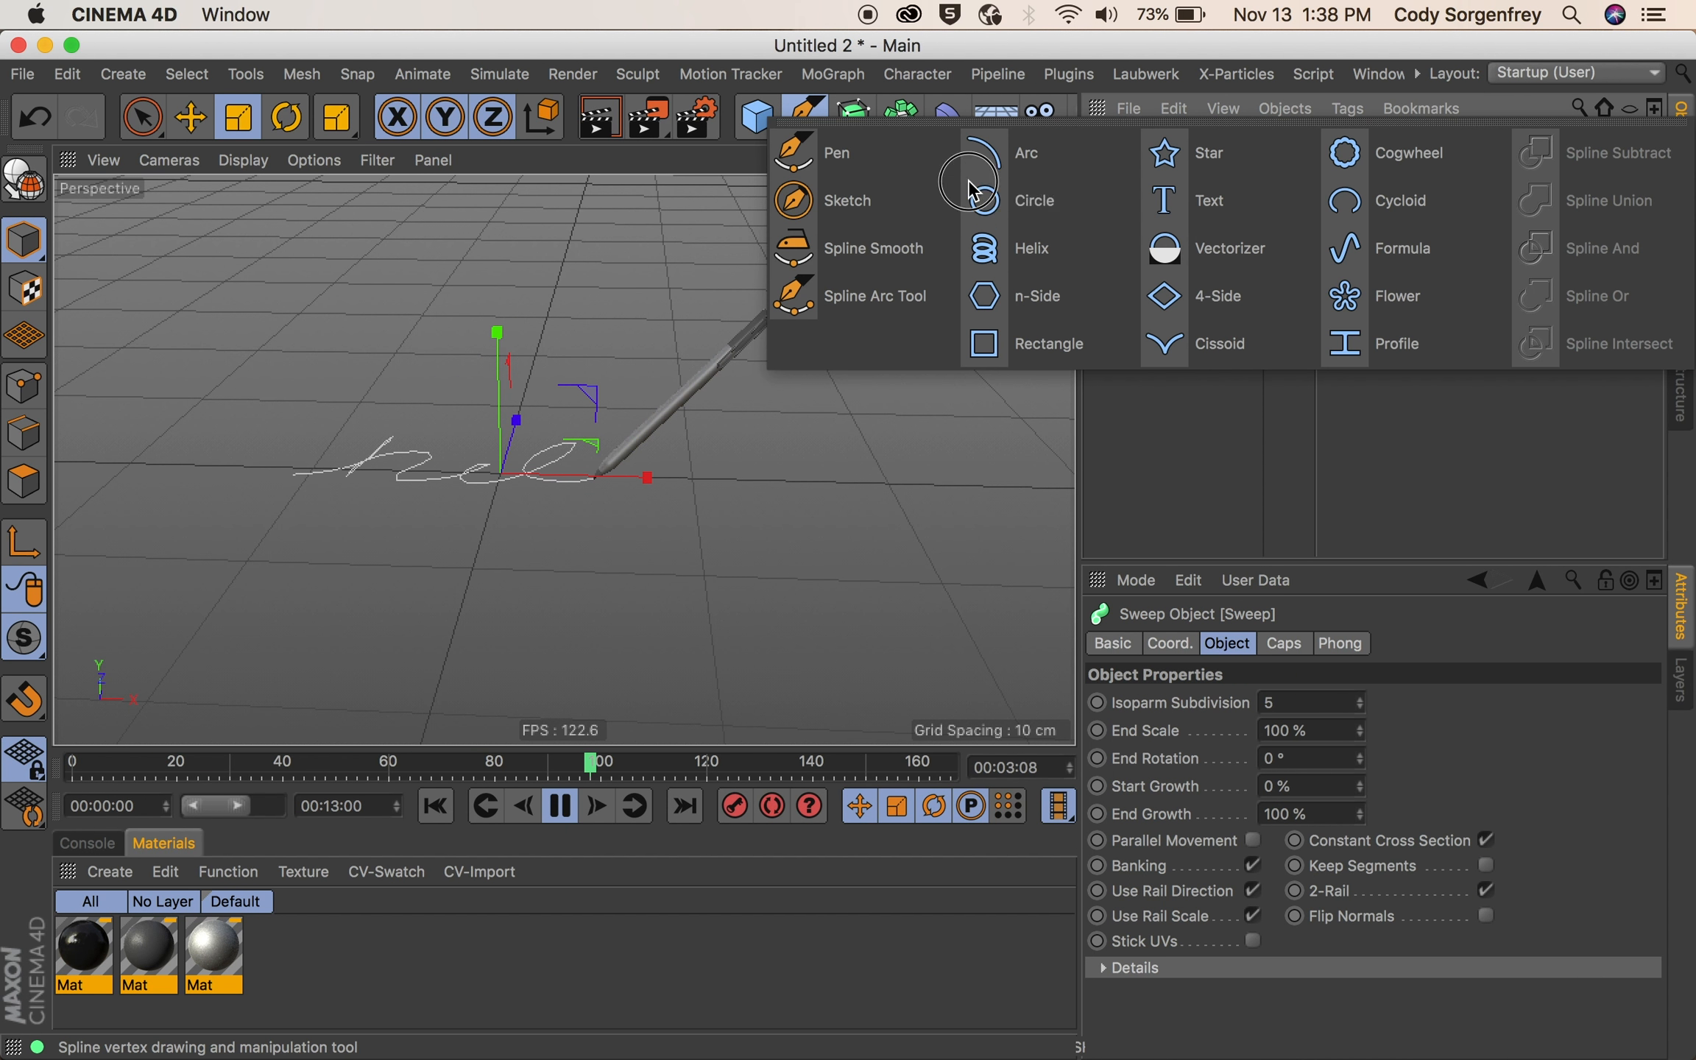
click(1039, 344)
key(t)
drag(844, 310, 103, 744)
mouse_move(712, 392)
mouse_down()
mouse_move(402, 648)
mouse_move(269, 715)
mouse_up()
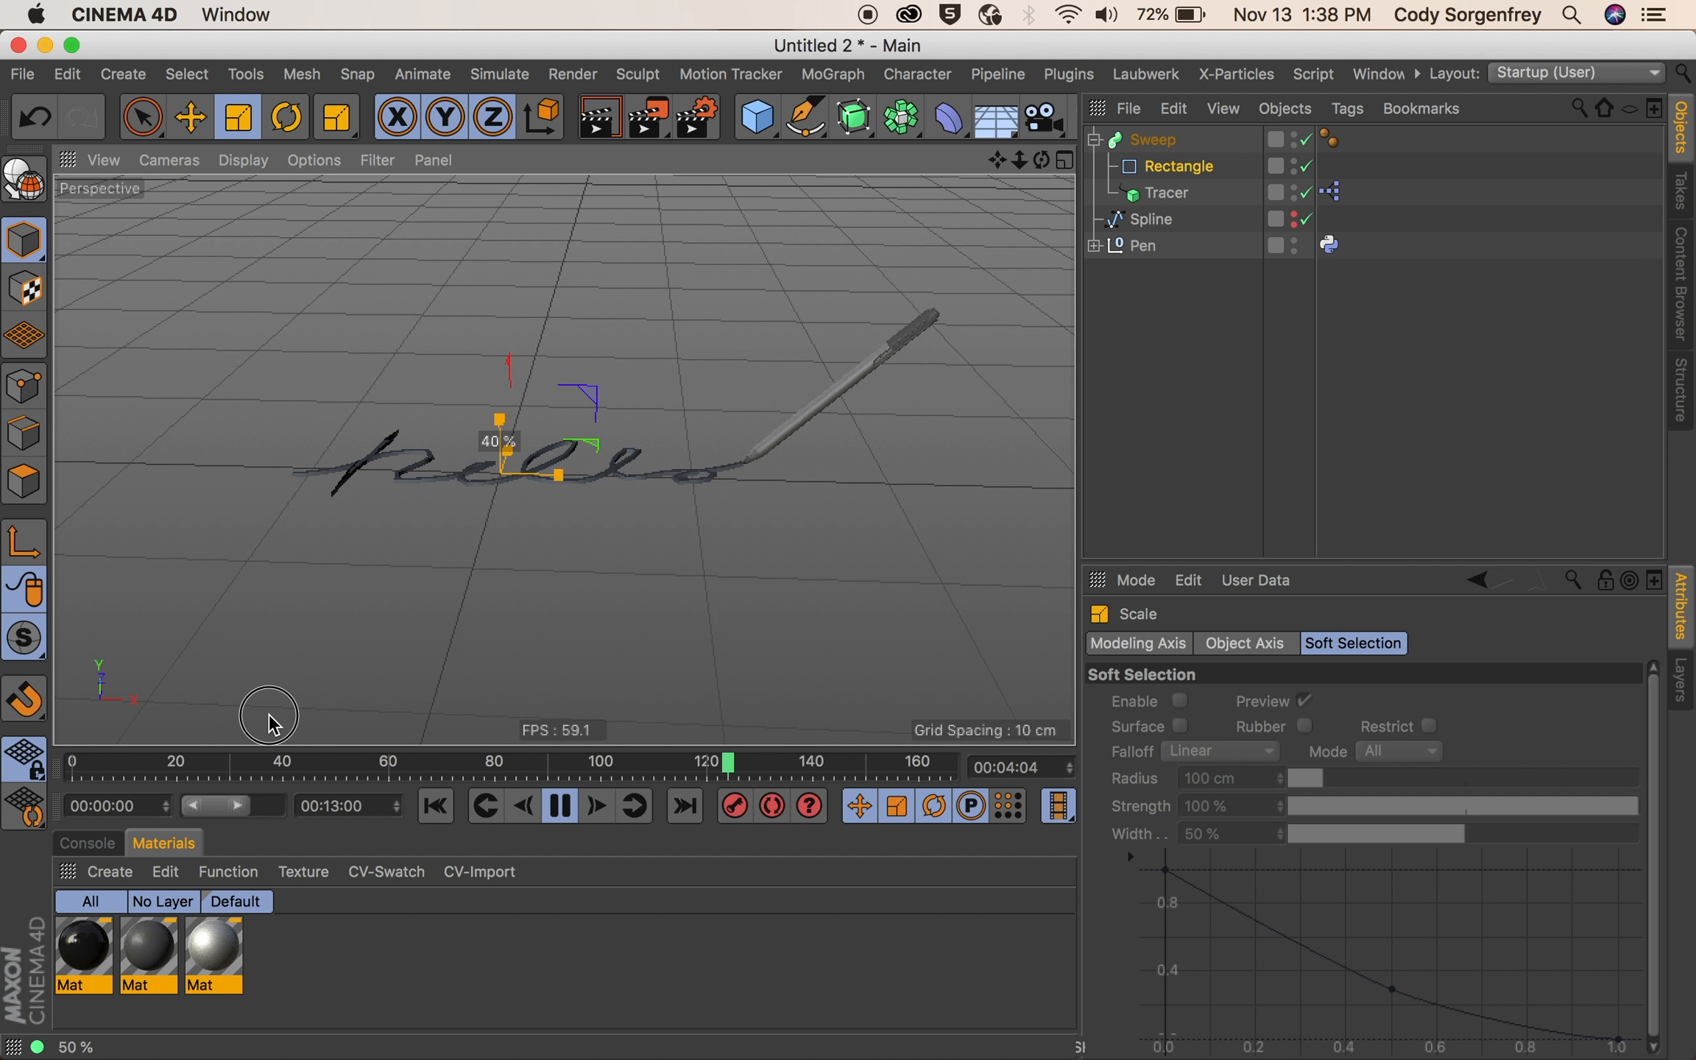
- Turn on Parallel Movement for the Sweep and check the traced strokes from a higher viewing angle
click(1157, 153)
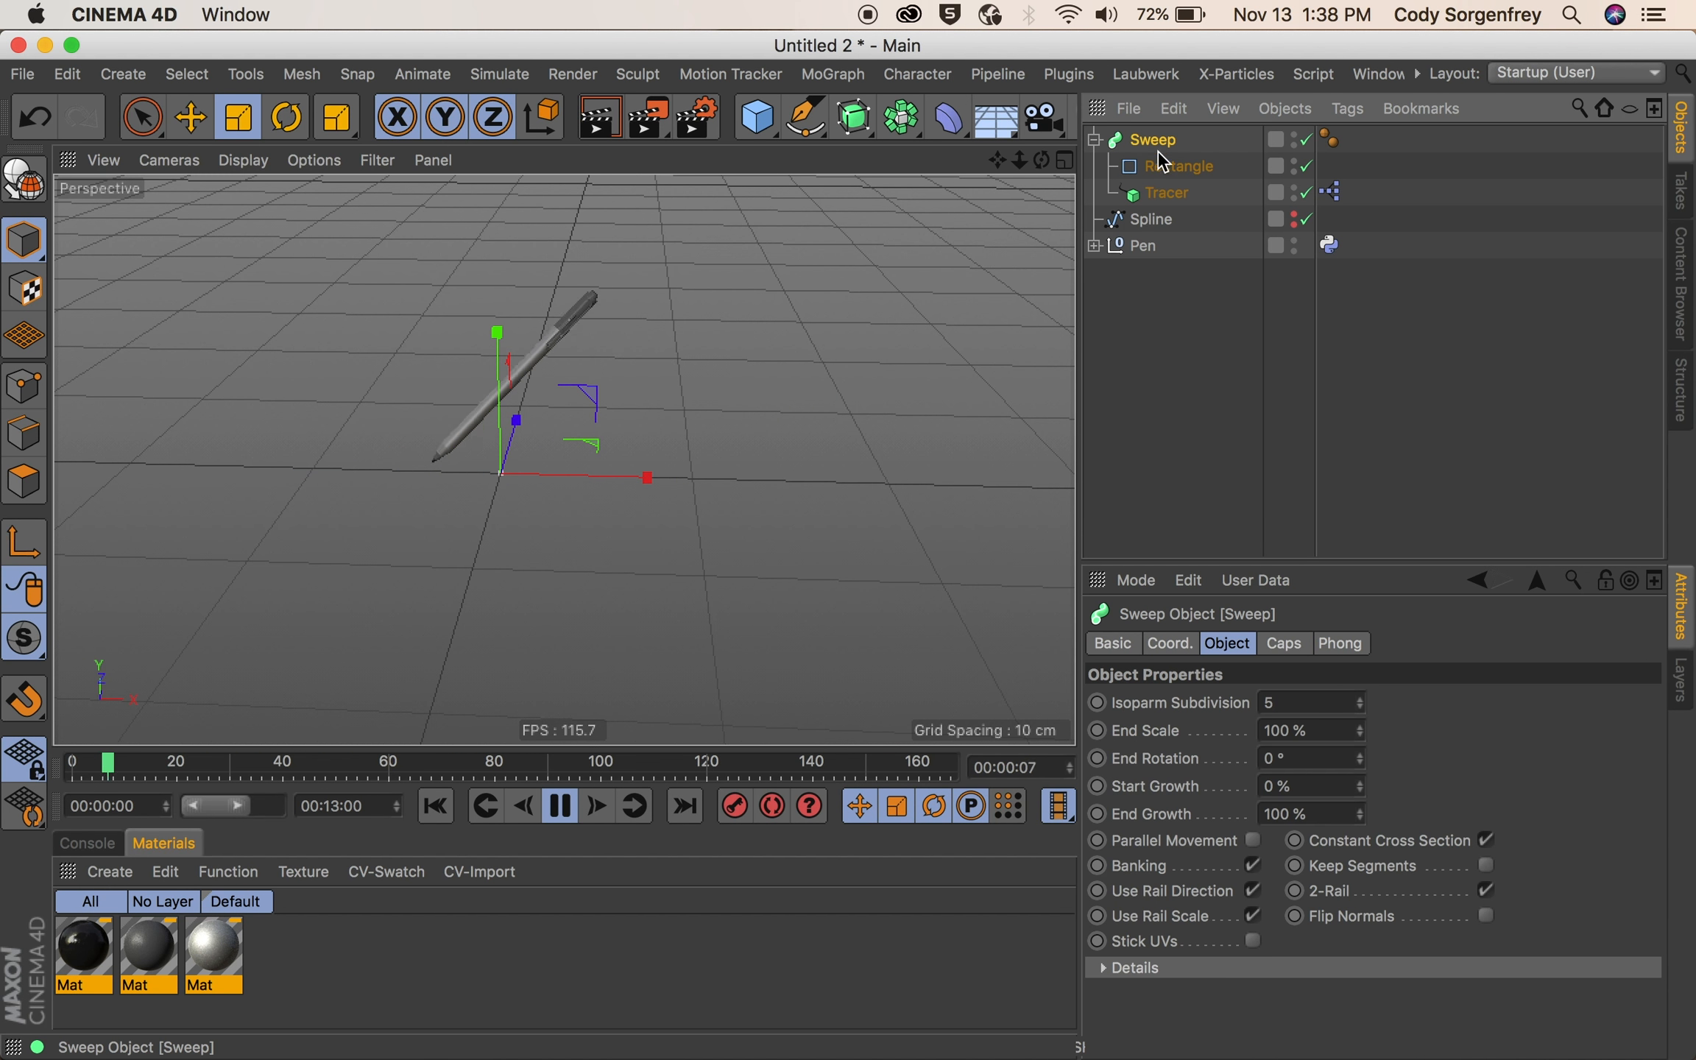
click(1249, 841)
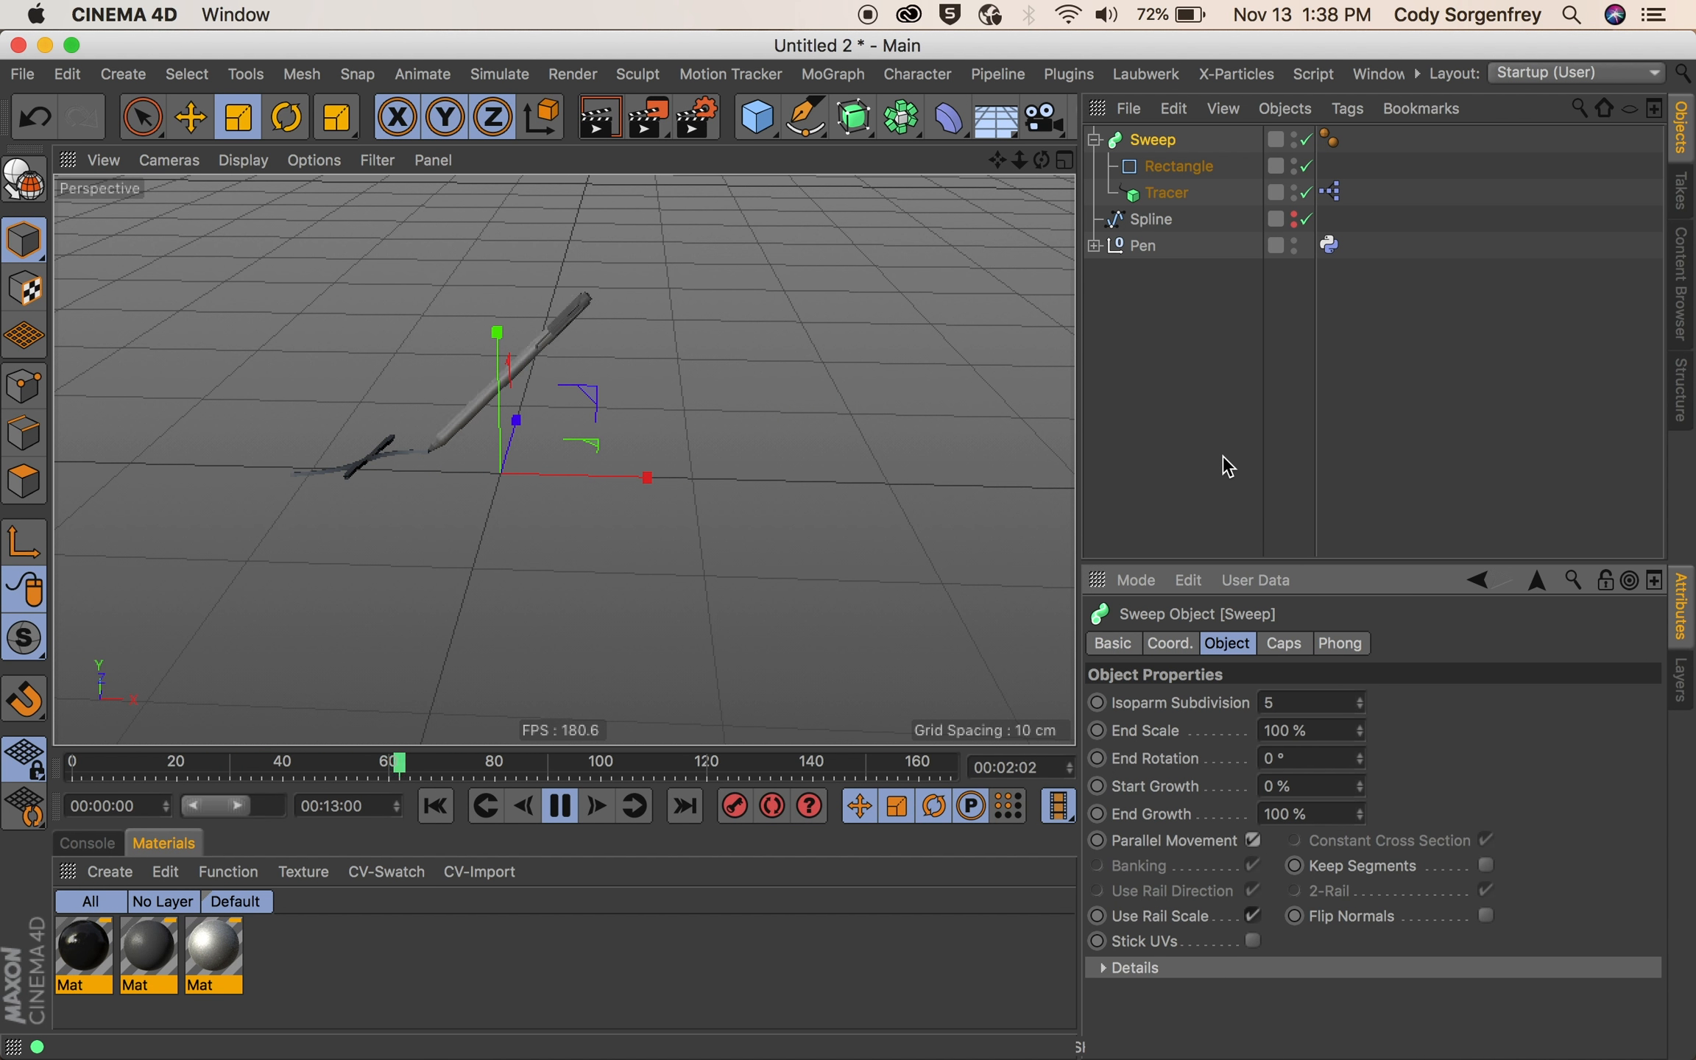
alt+drag(524, 475, 554, 627)
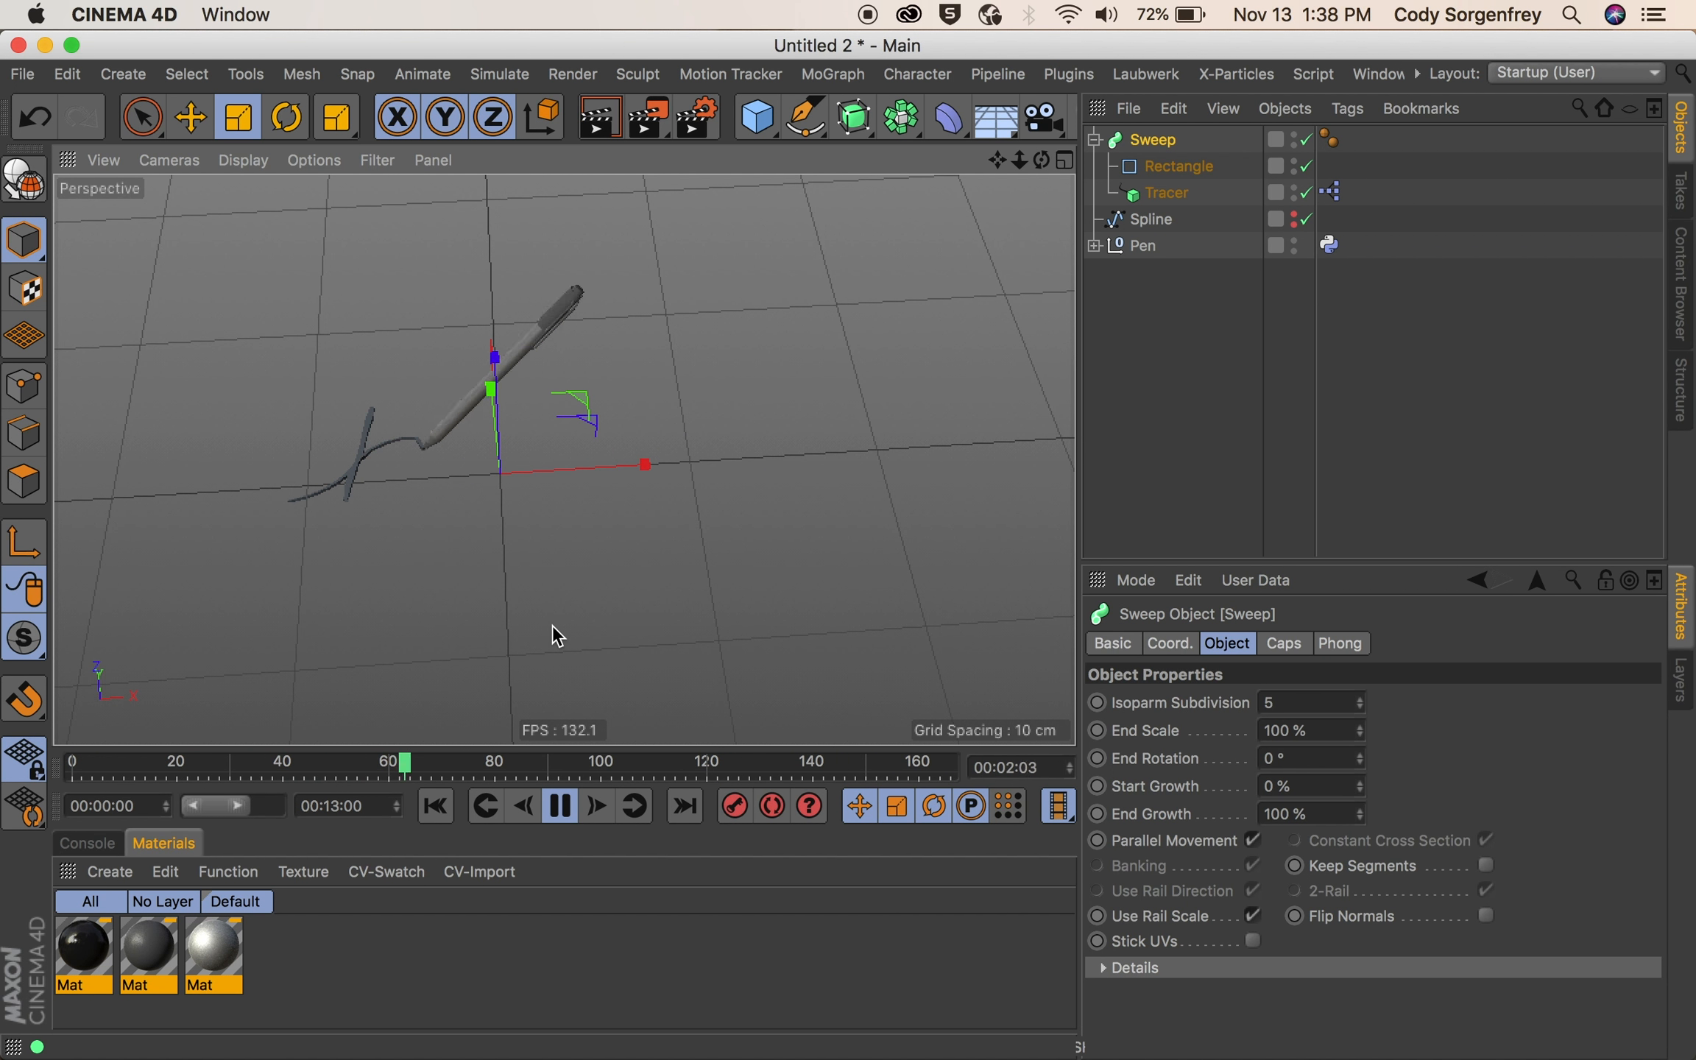
alt+drag(529, 467, 592, 410)
click(1354, 342)
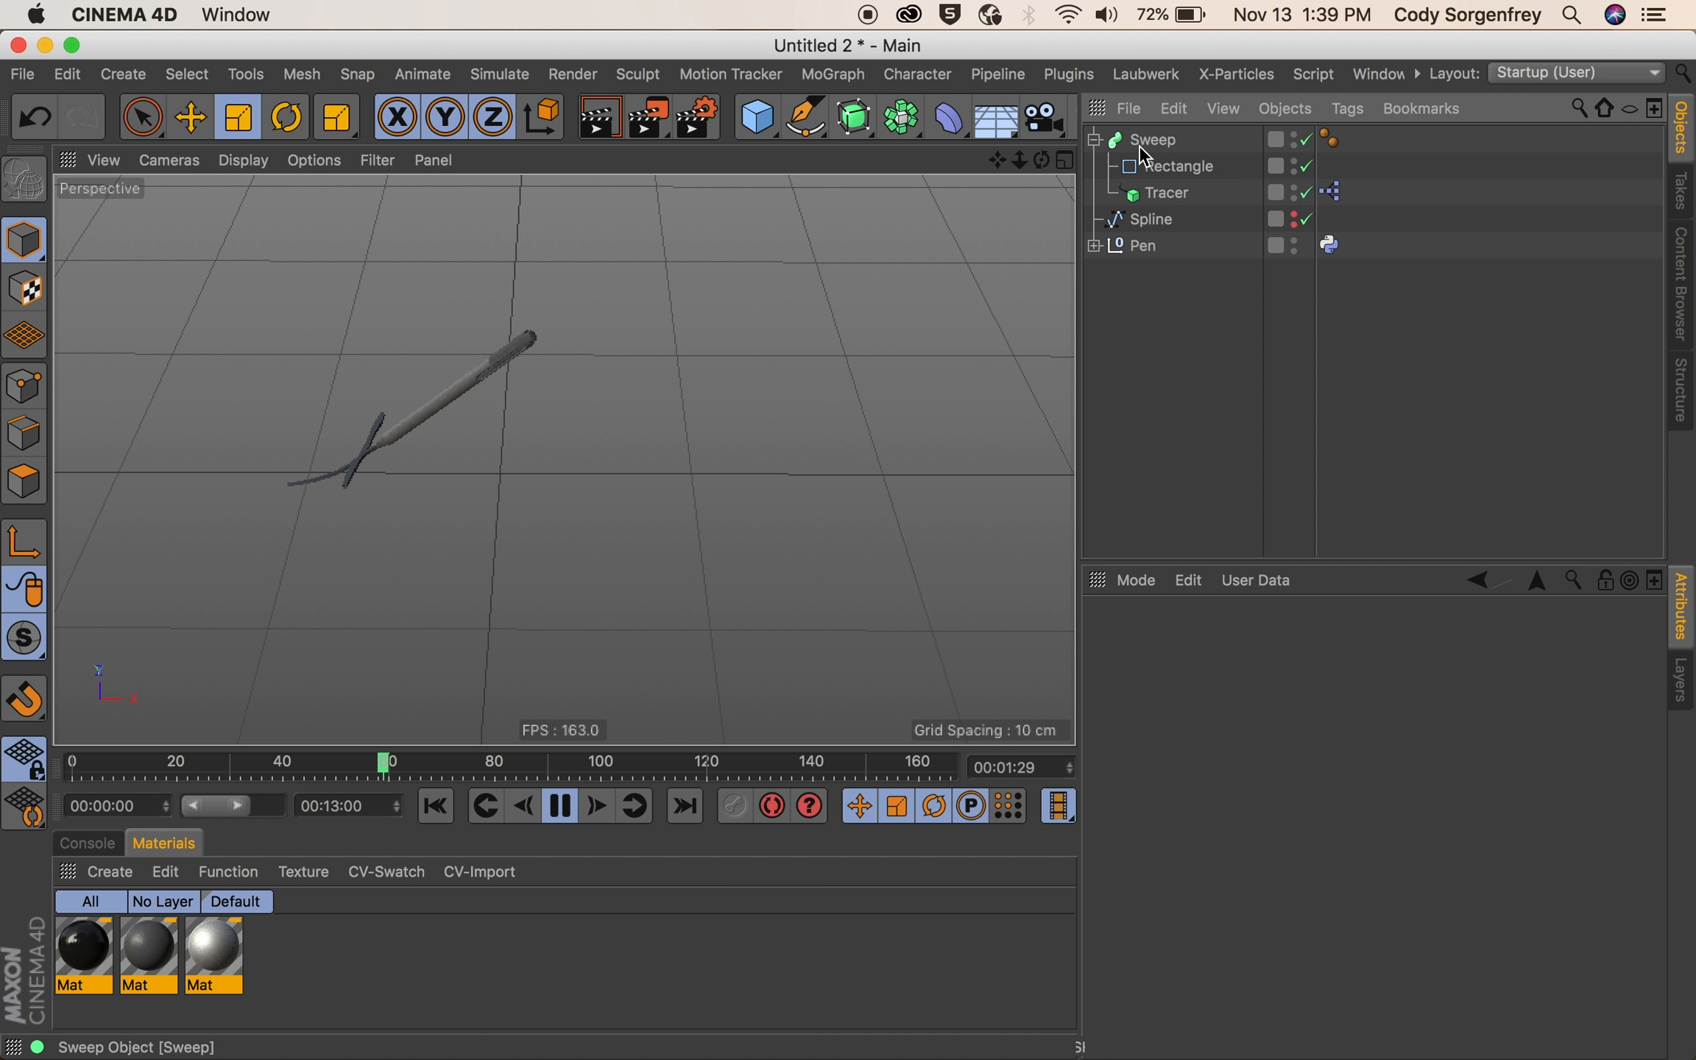
- Place the hello Spline under the Rectangle in the Sweep as its path and delete the Tracer
drag(1136, 220, 1151, 186)
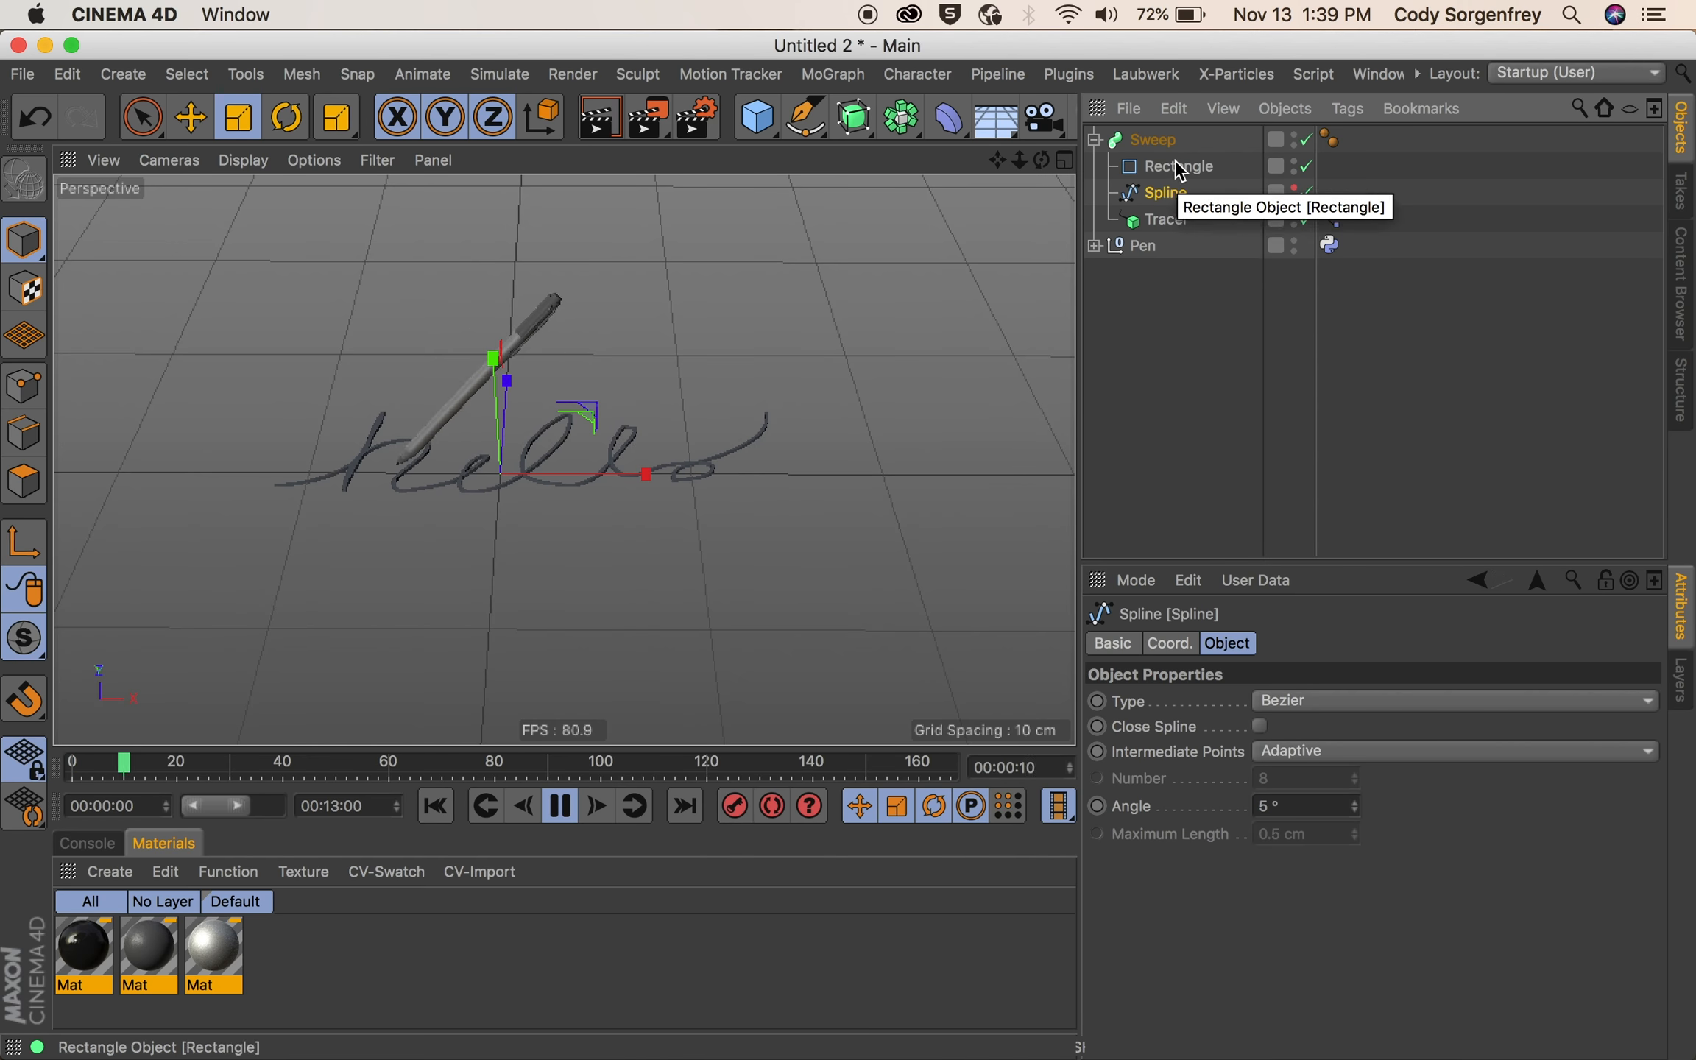
click(1164, 221)
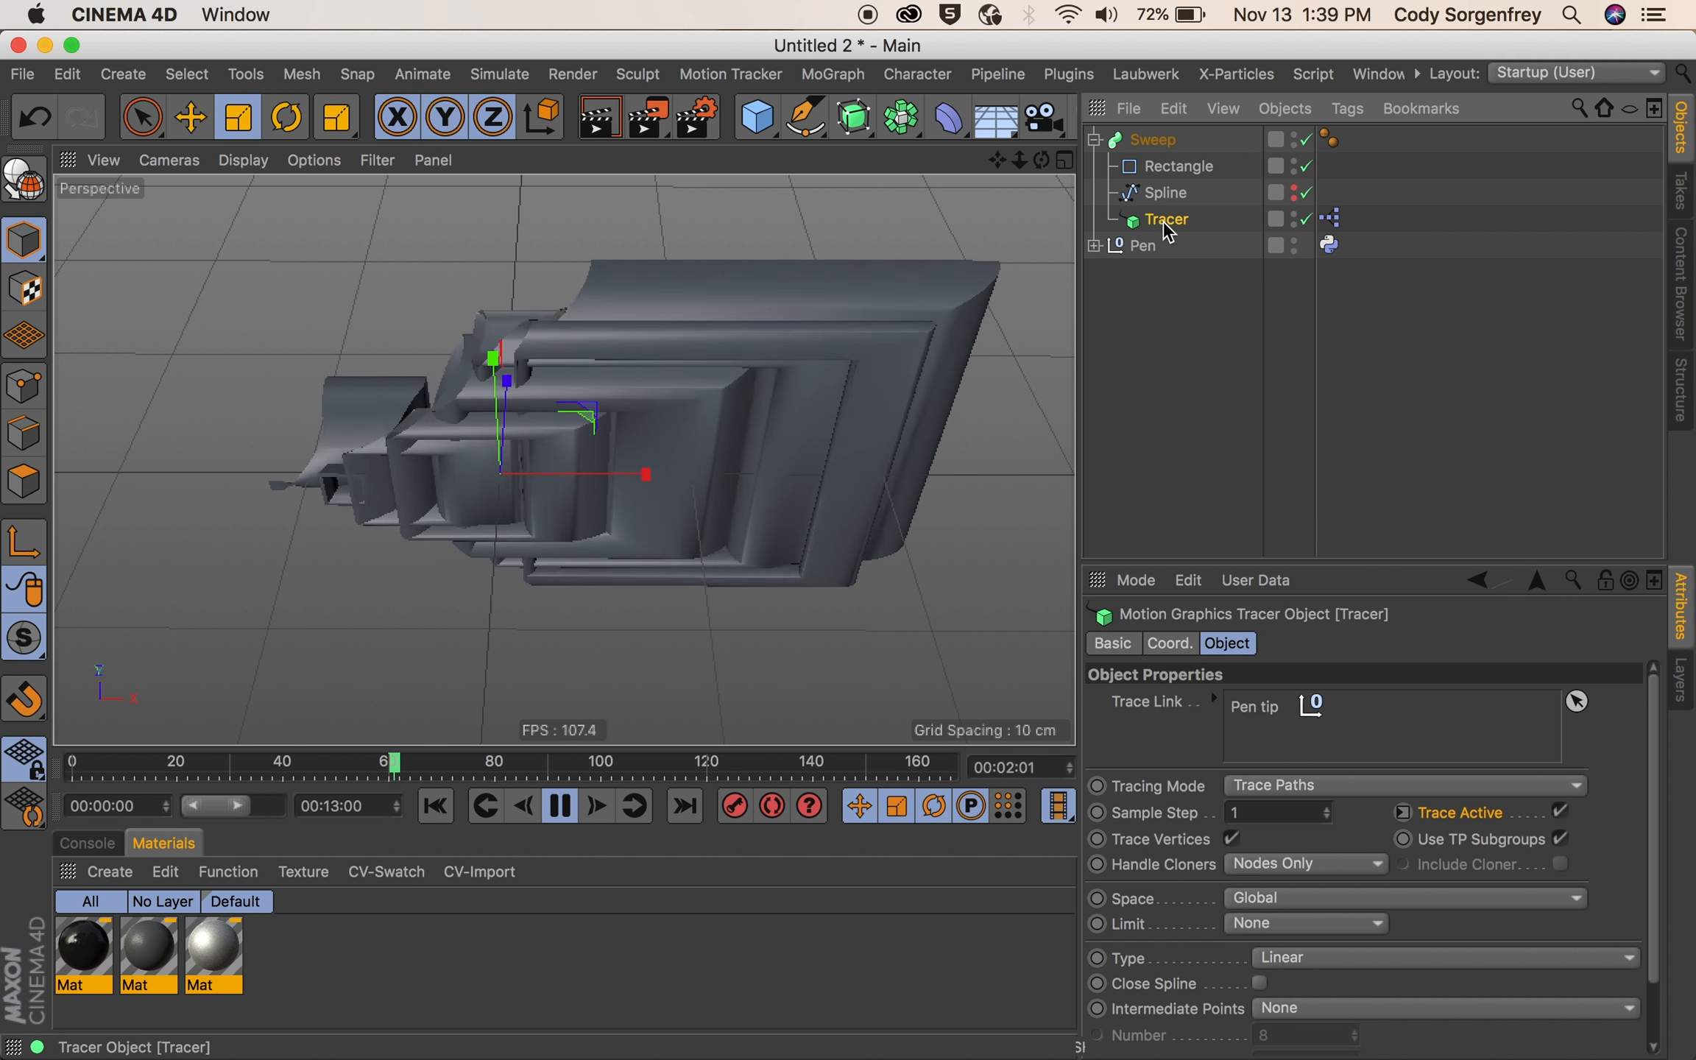
key(Delete)
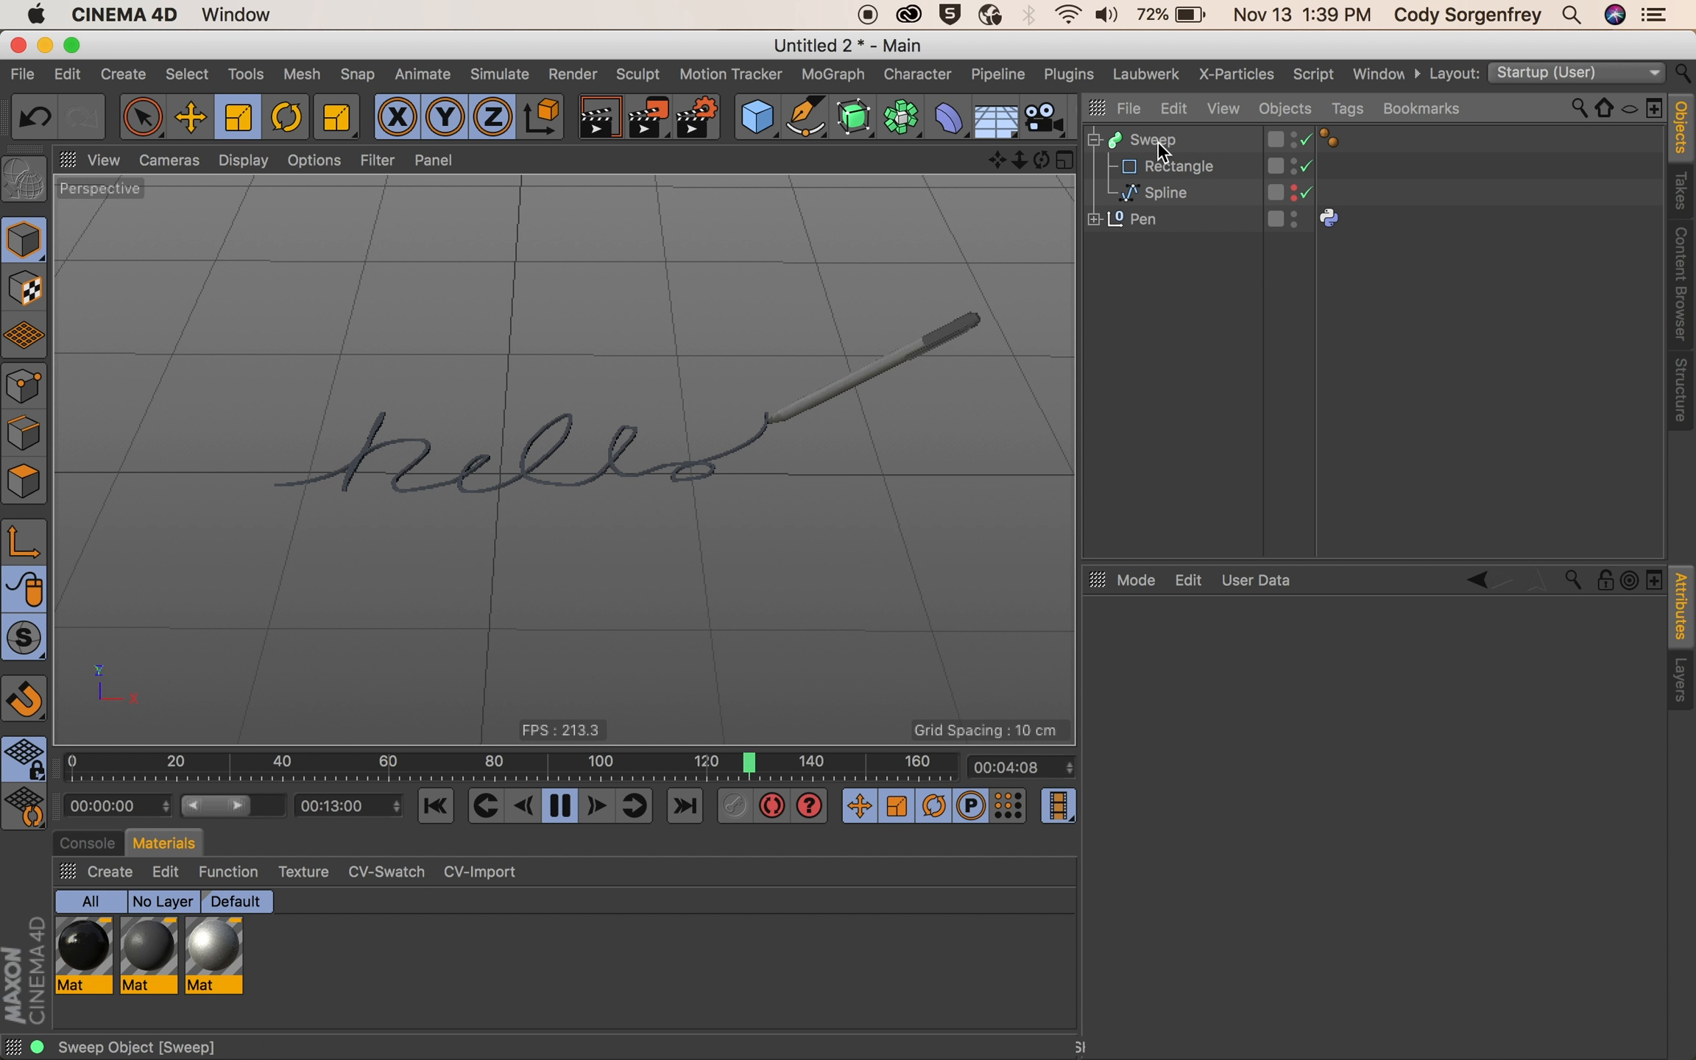
- Set the Trace End Growth parameter in the Pen's Pen Rig settings as an XPressions driver
click(1131, 220)
scroll(1237, 754, down, 2)
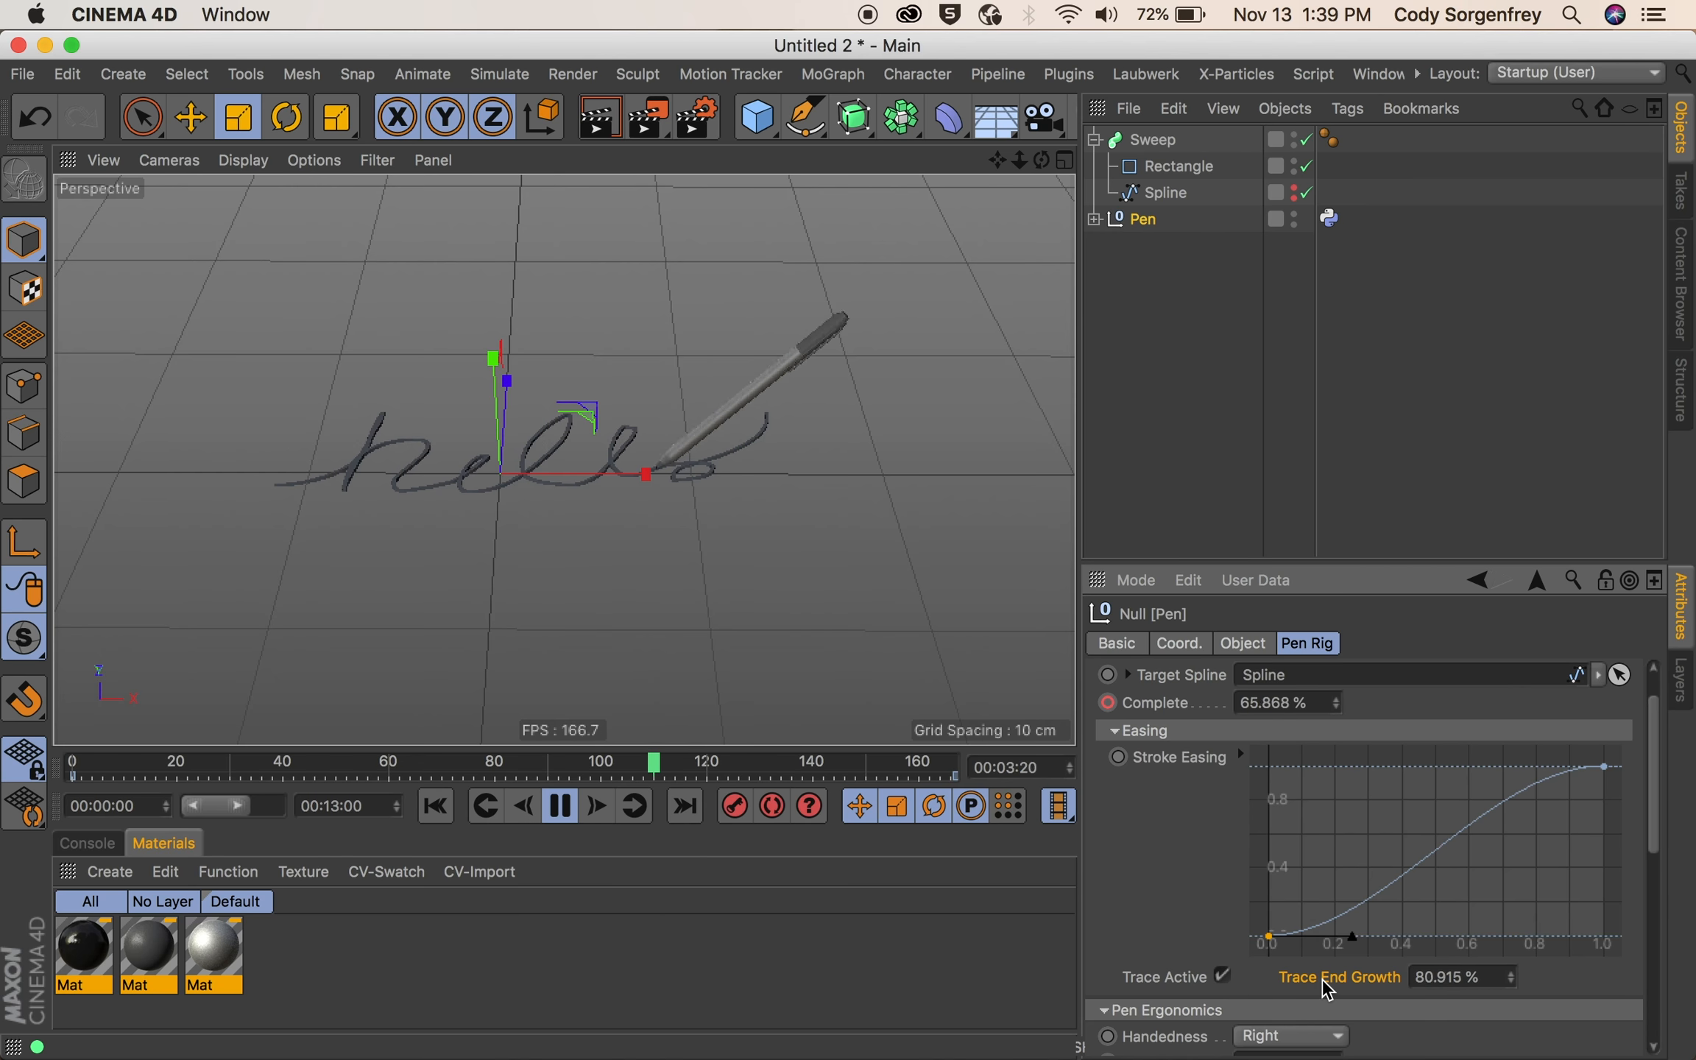
right_click(1327, 990)
mouse_move(1457, 611)
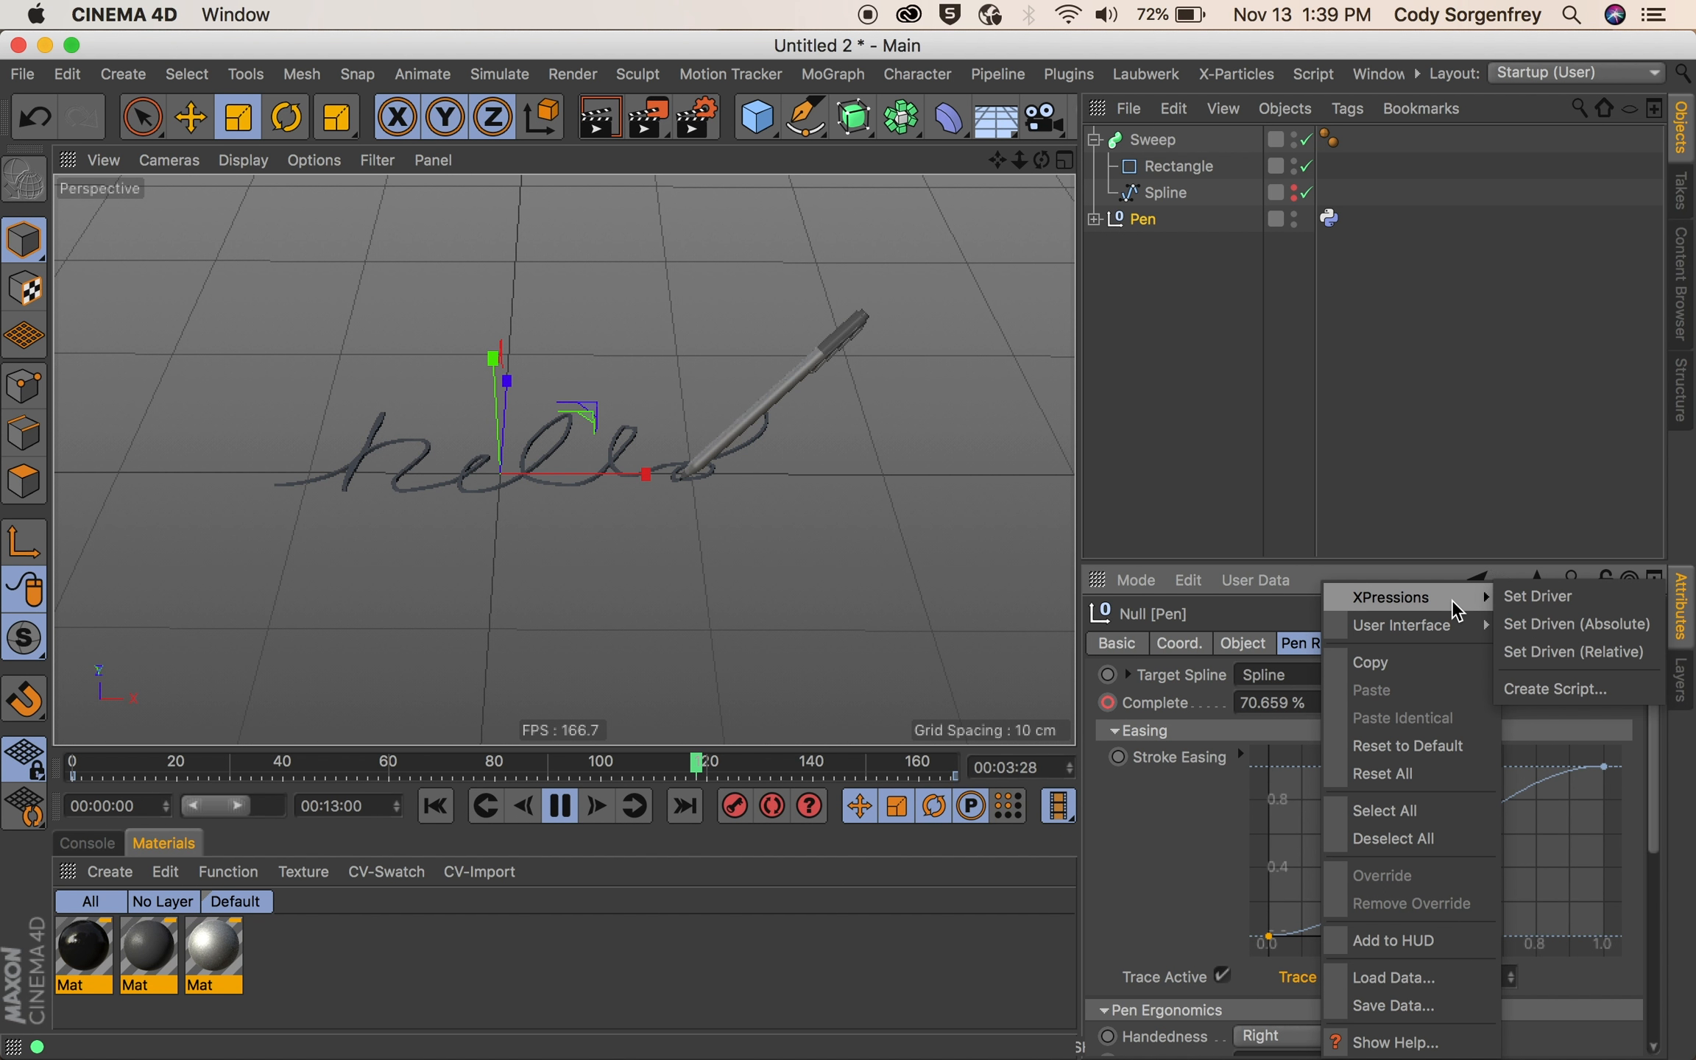
click(1572, 598)
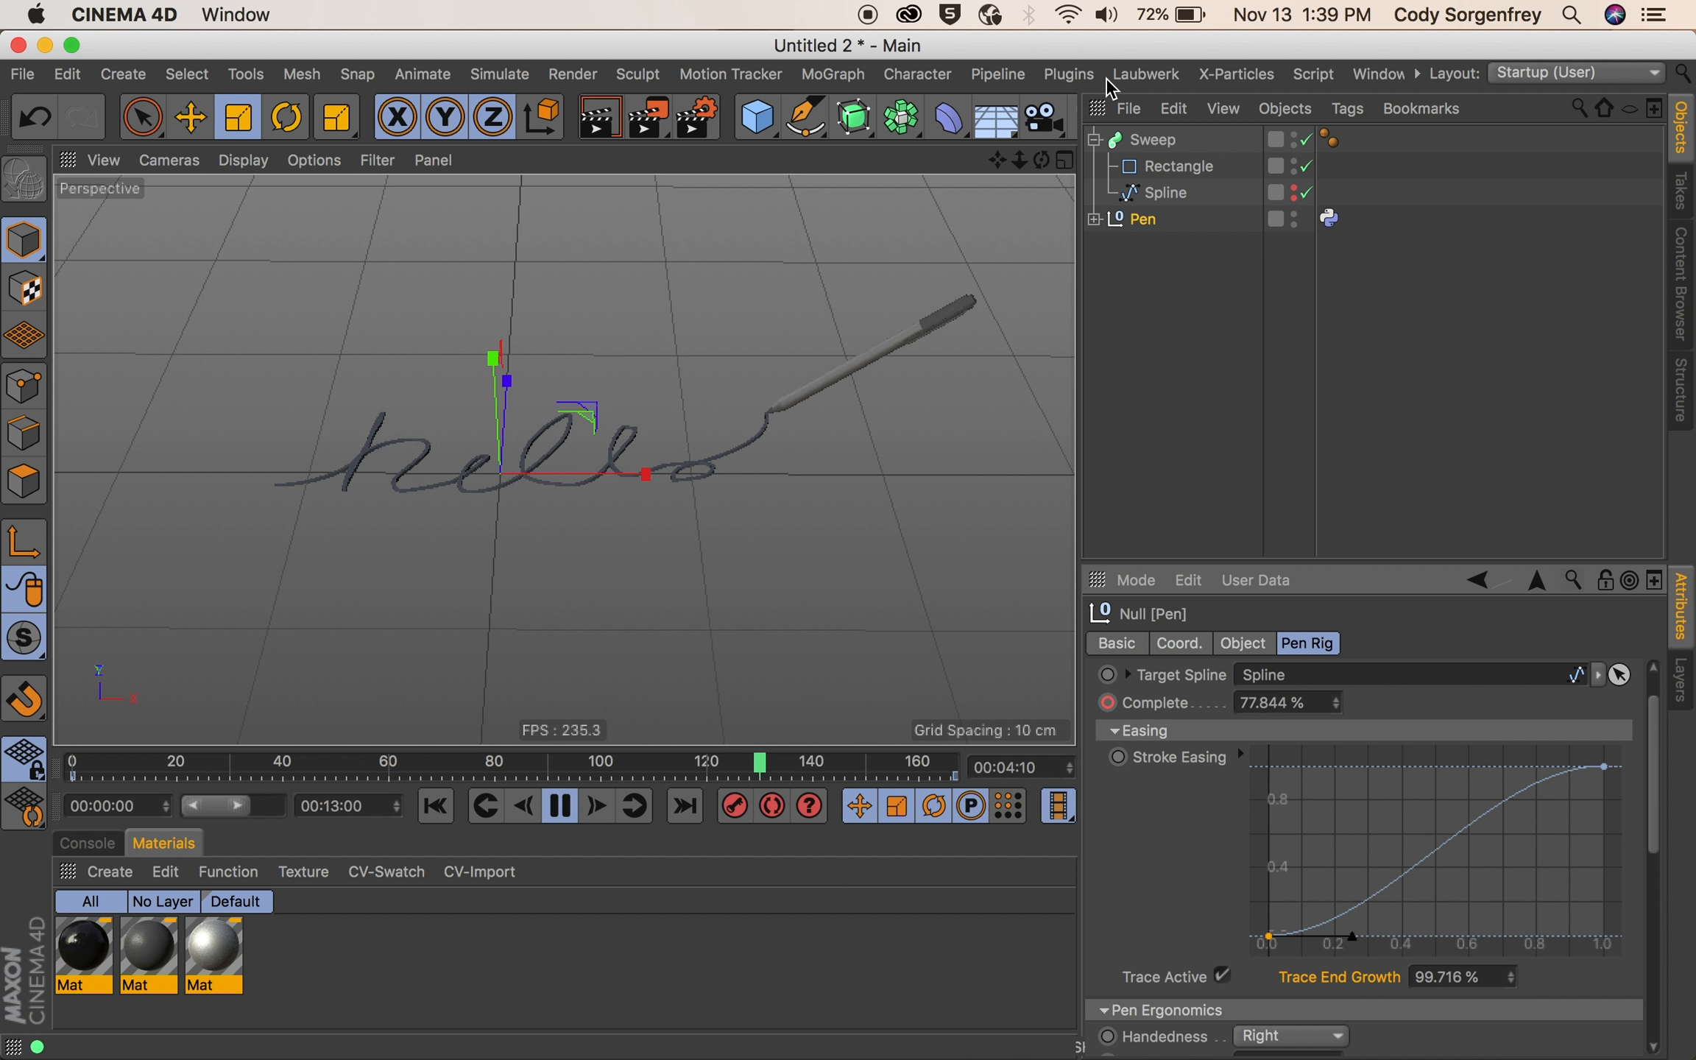
- Make the Sweep's End Growth driven by the Pen's Trace End Growth using Set Driven (Absolute)
click(1148, 139)
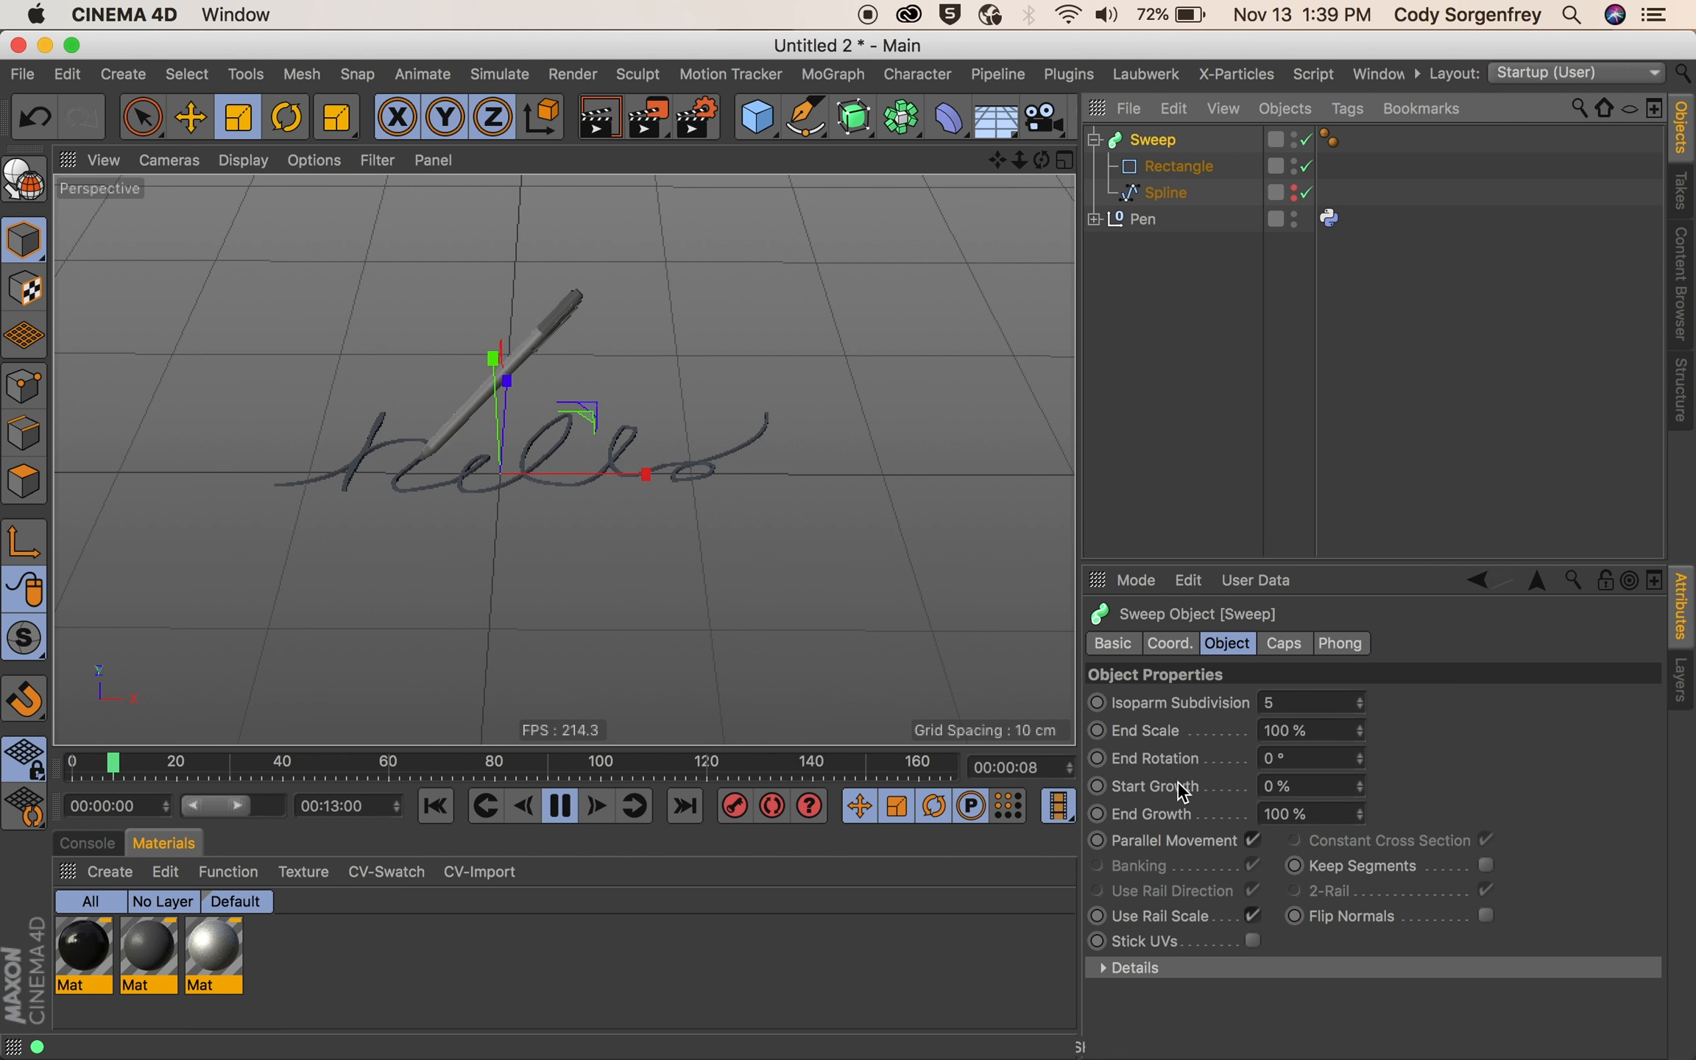
click(1161, 815)
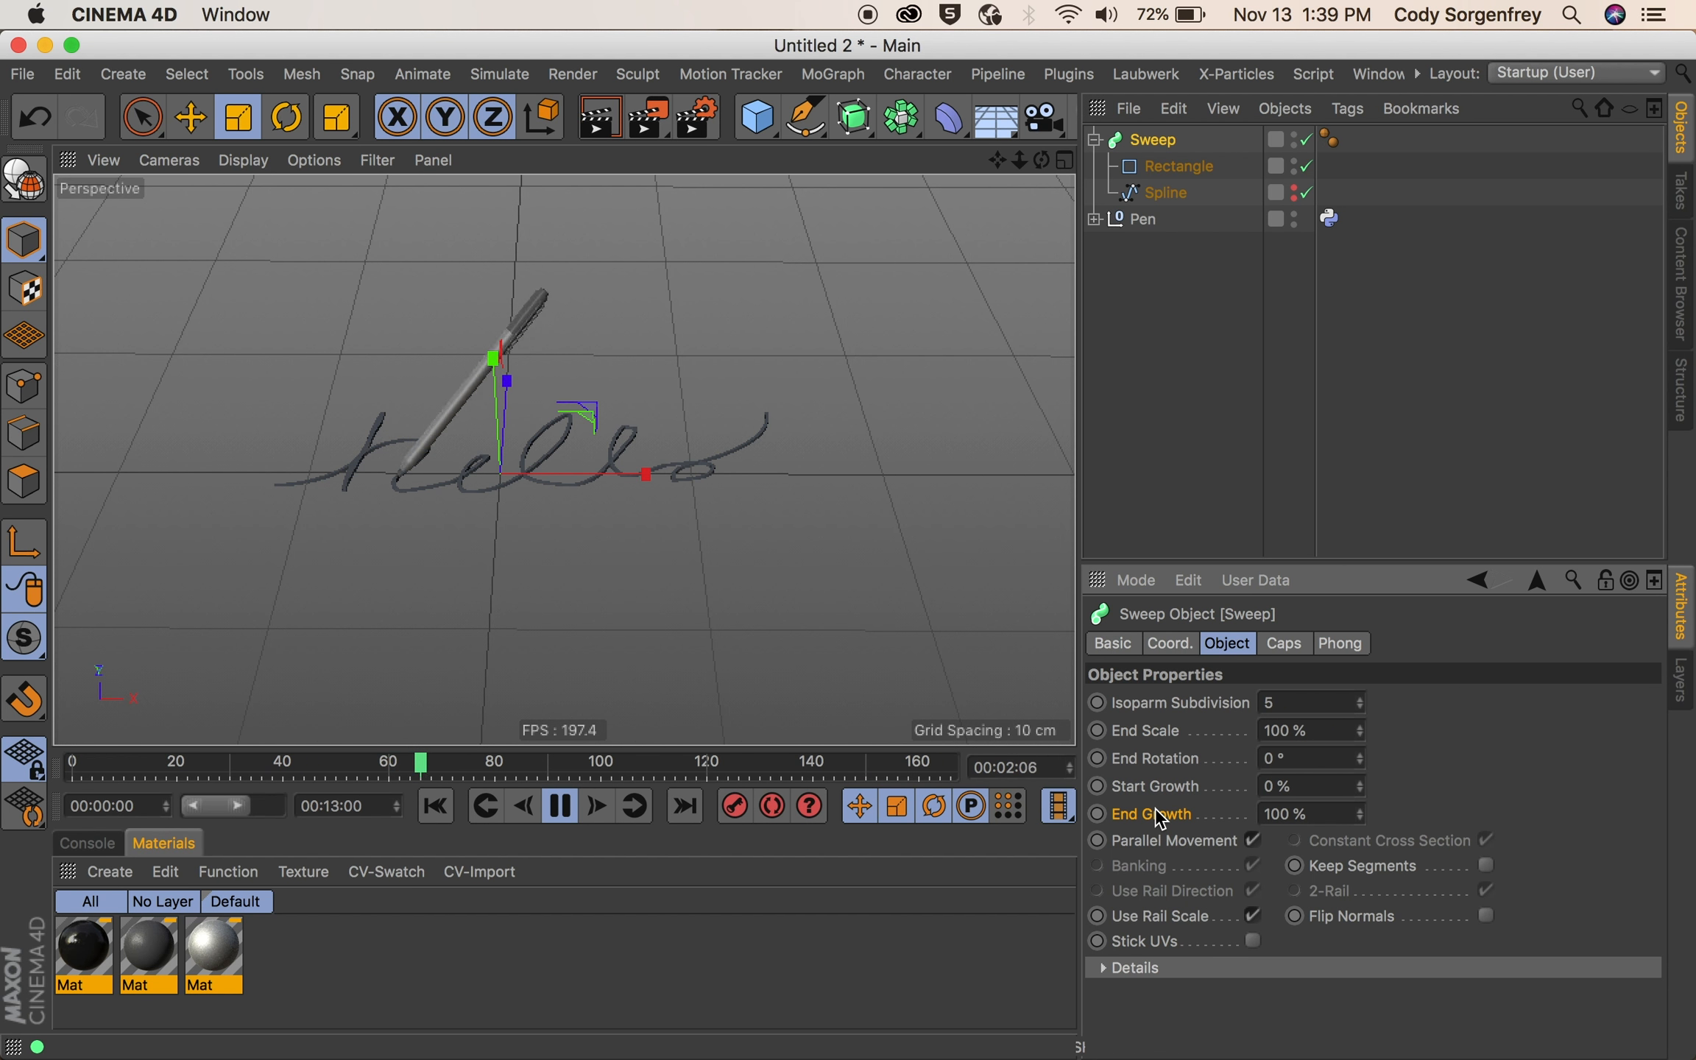
right_click(1160, 814)
mouse_move(1249, 598)
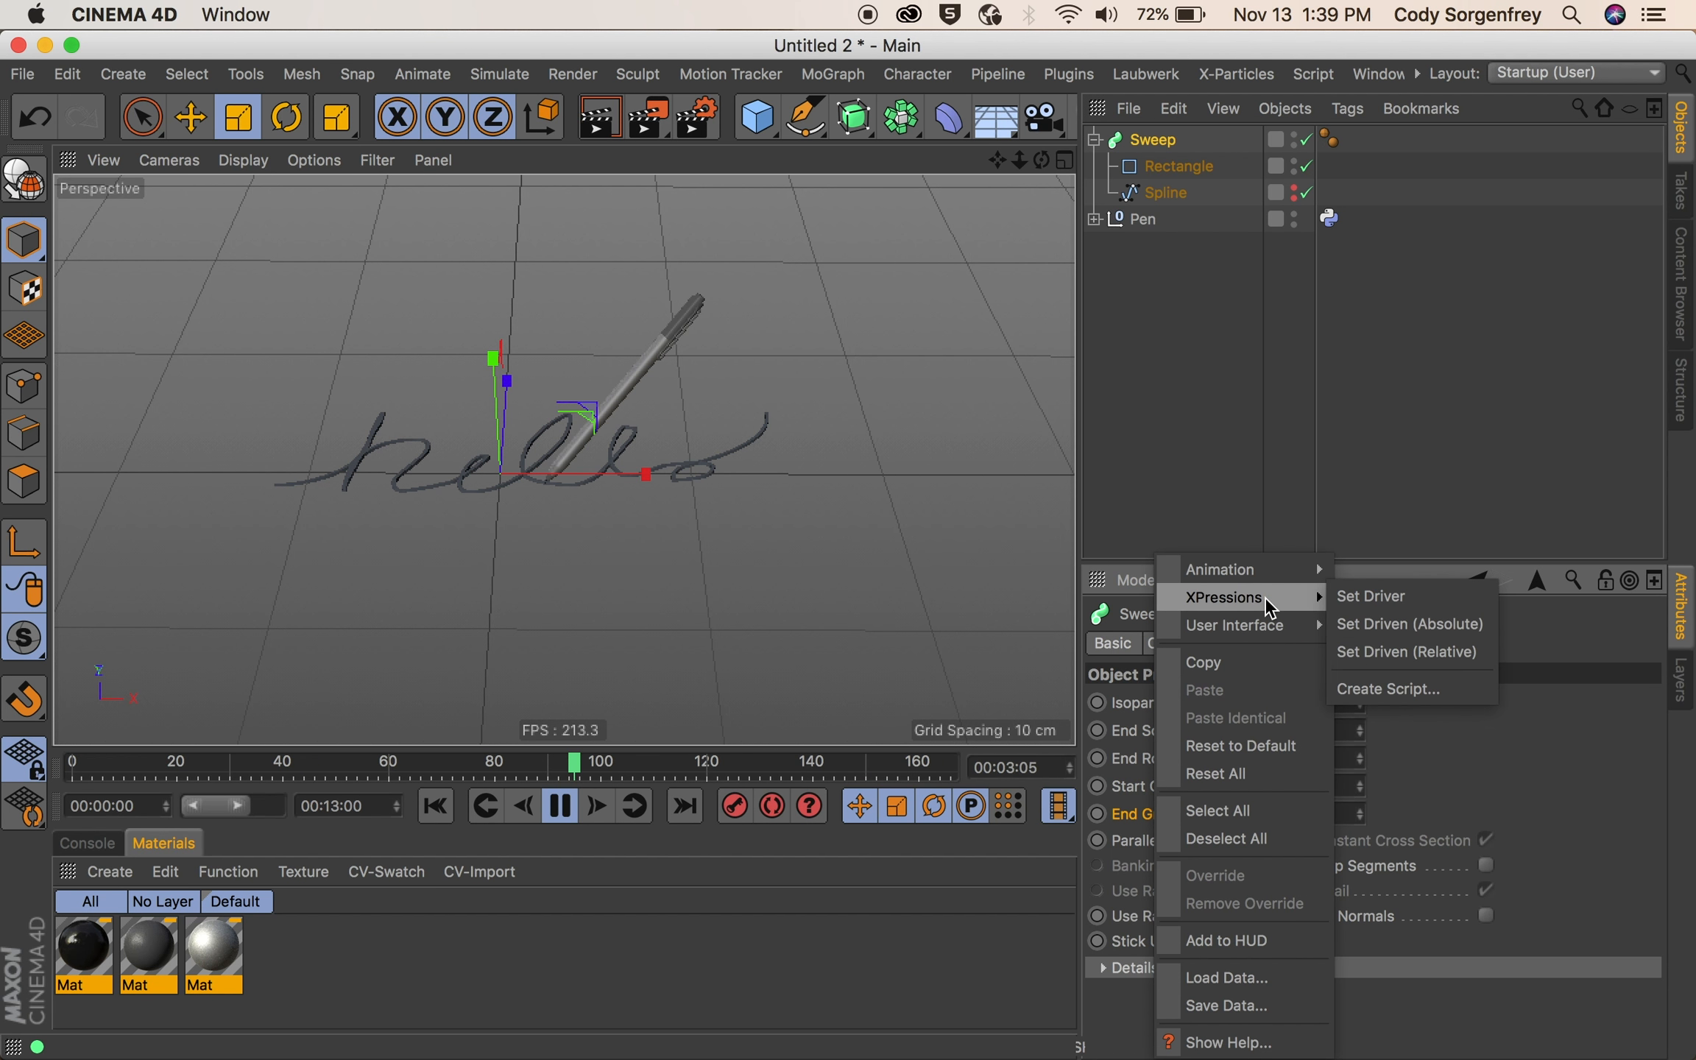
click(1427, 621)
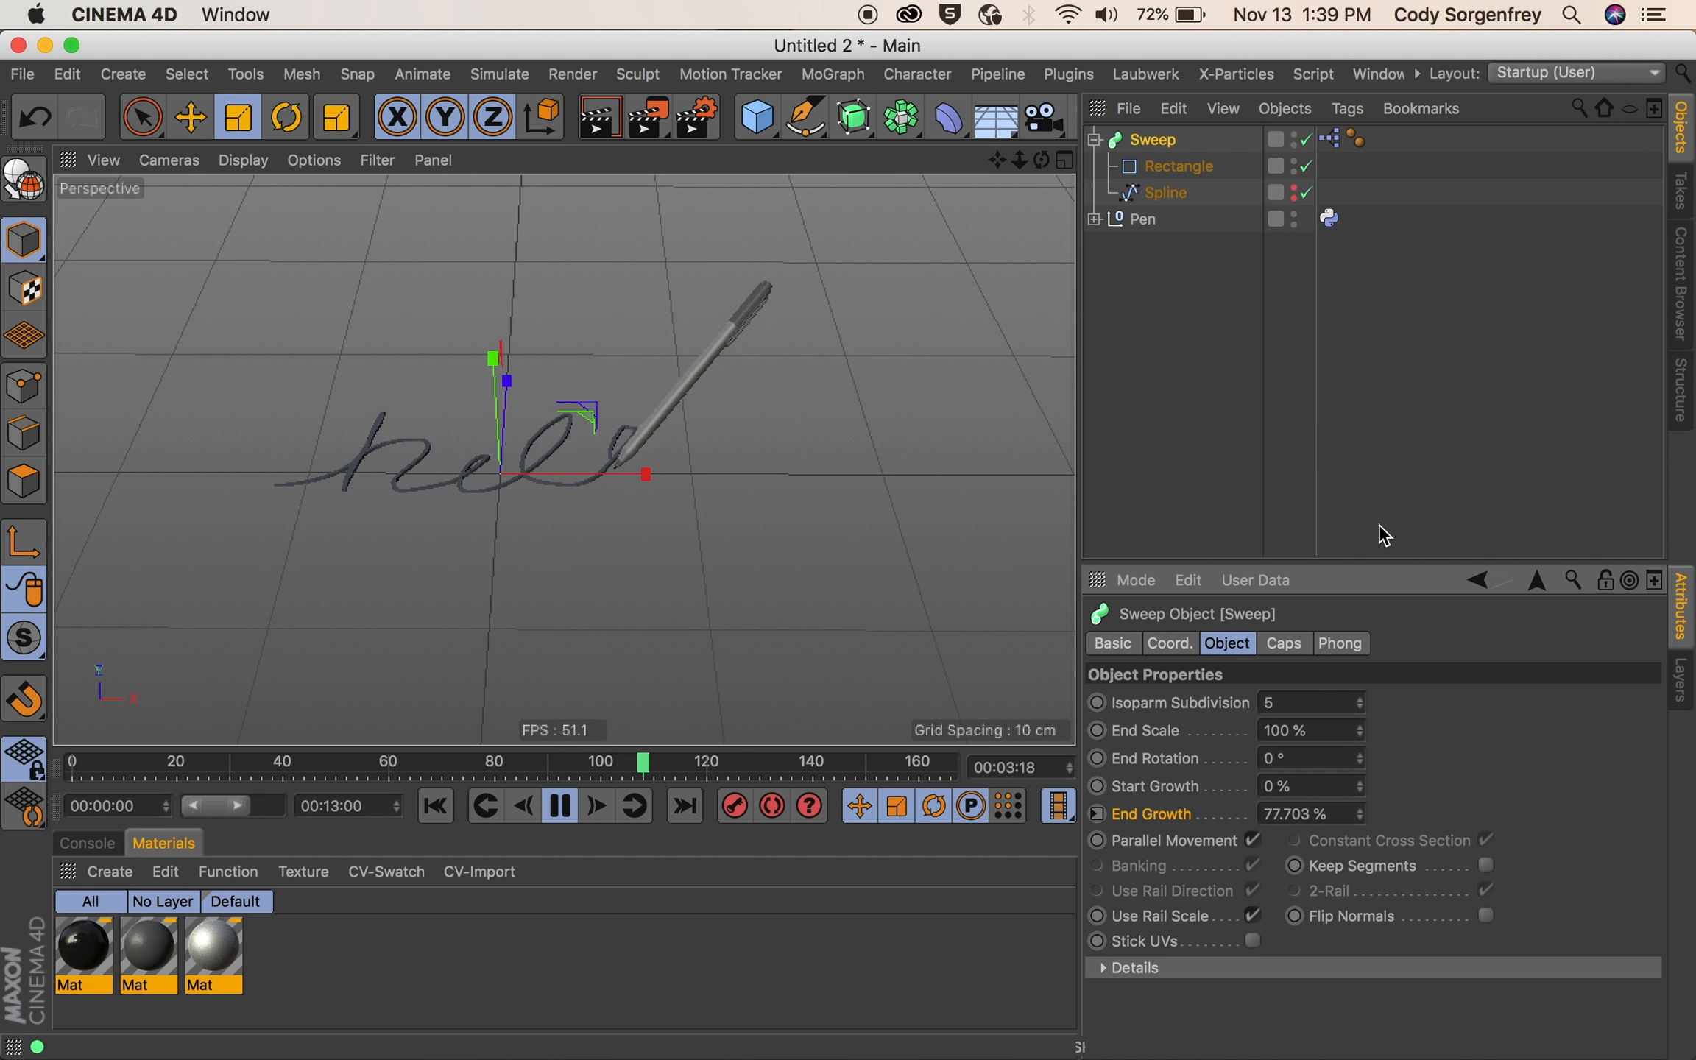
click(1311, 427)
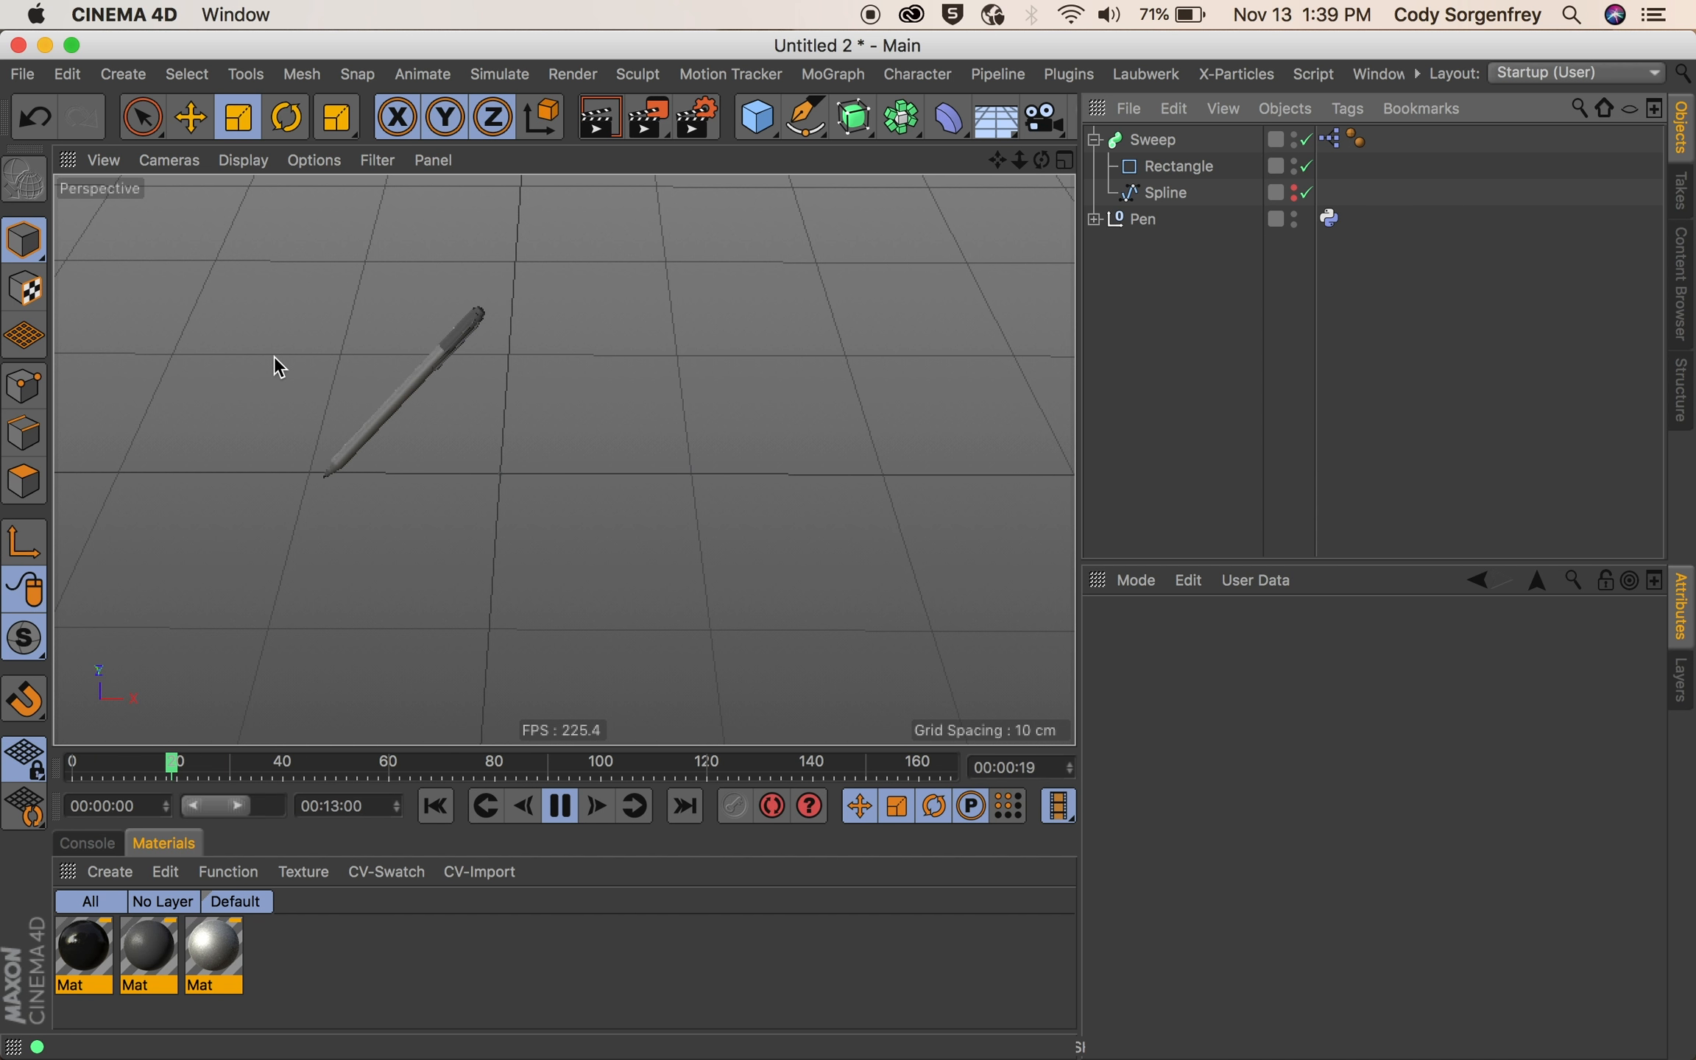
- Inspect the playing handwriting animation up close from a low, angled view
alt+drag(488, 470, 584, 498)
alt+right_drag(582, 488, 618, 488)
alt+right_drag(515, 481, 390, 563)
alt+drag(511, 504, 539, 453)
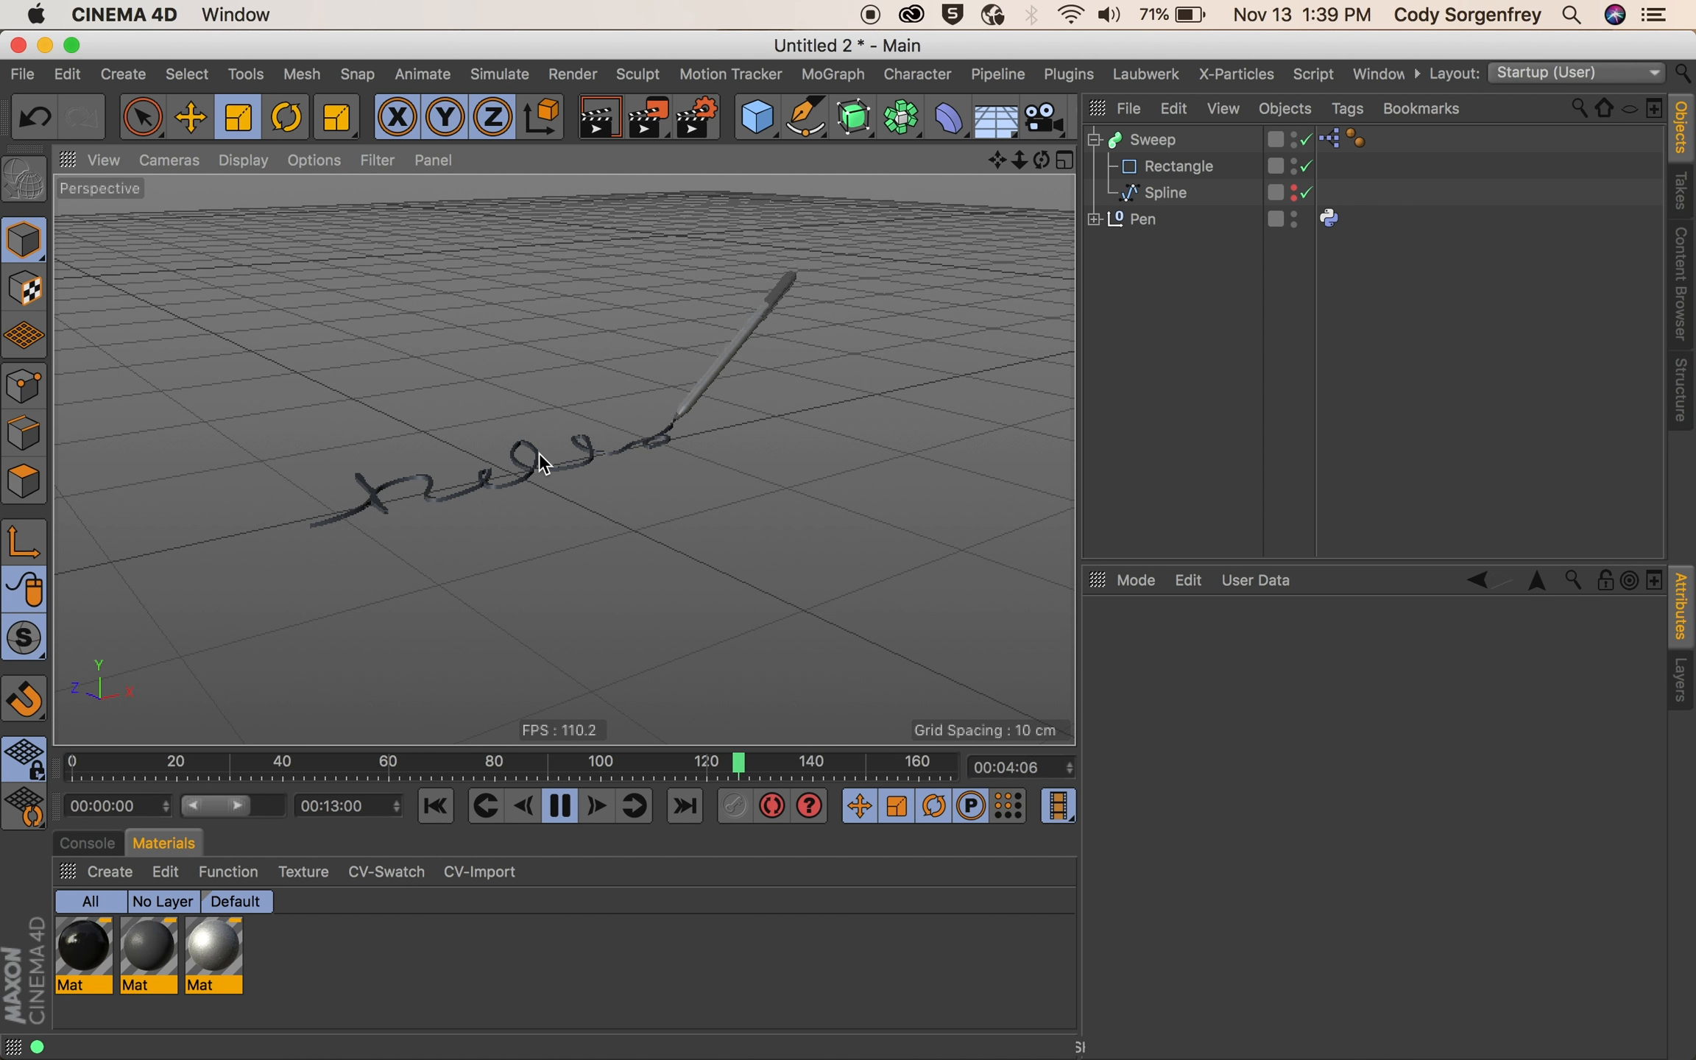
alt+right_drag(496, 488, 589, 480)
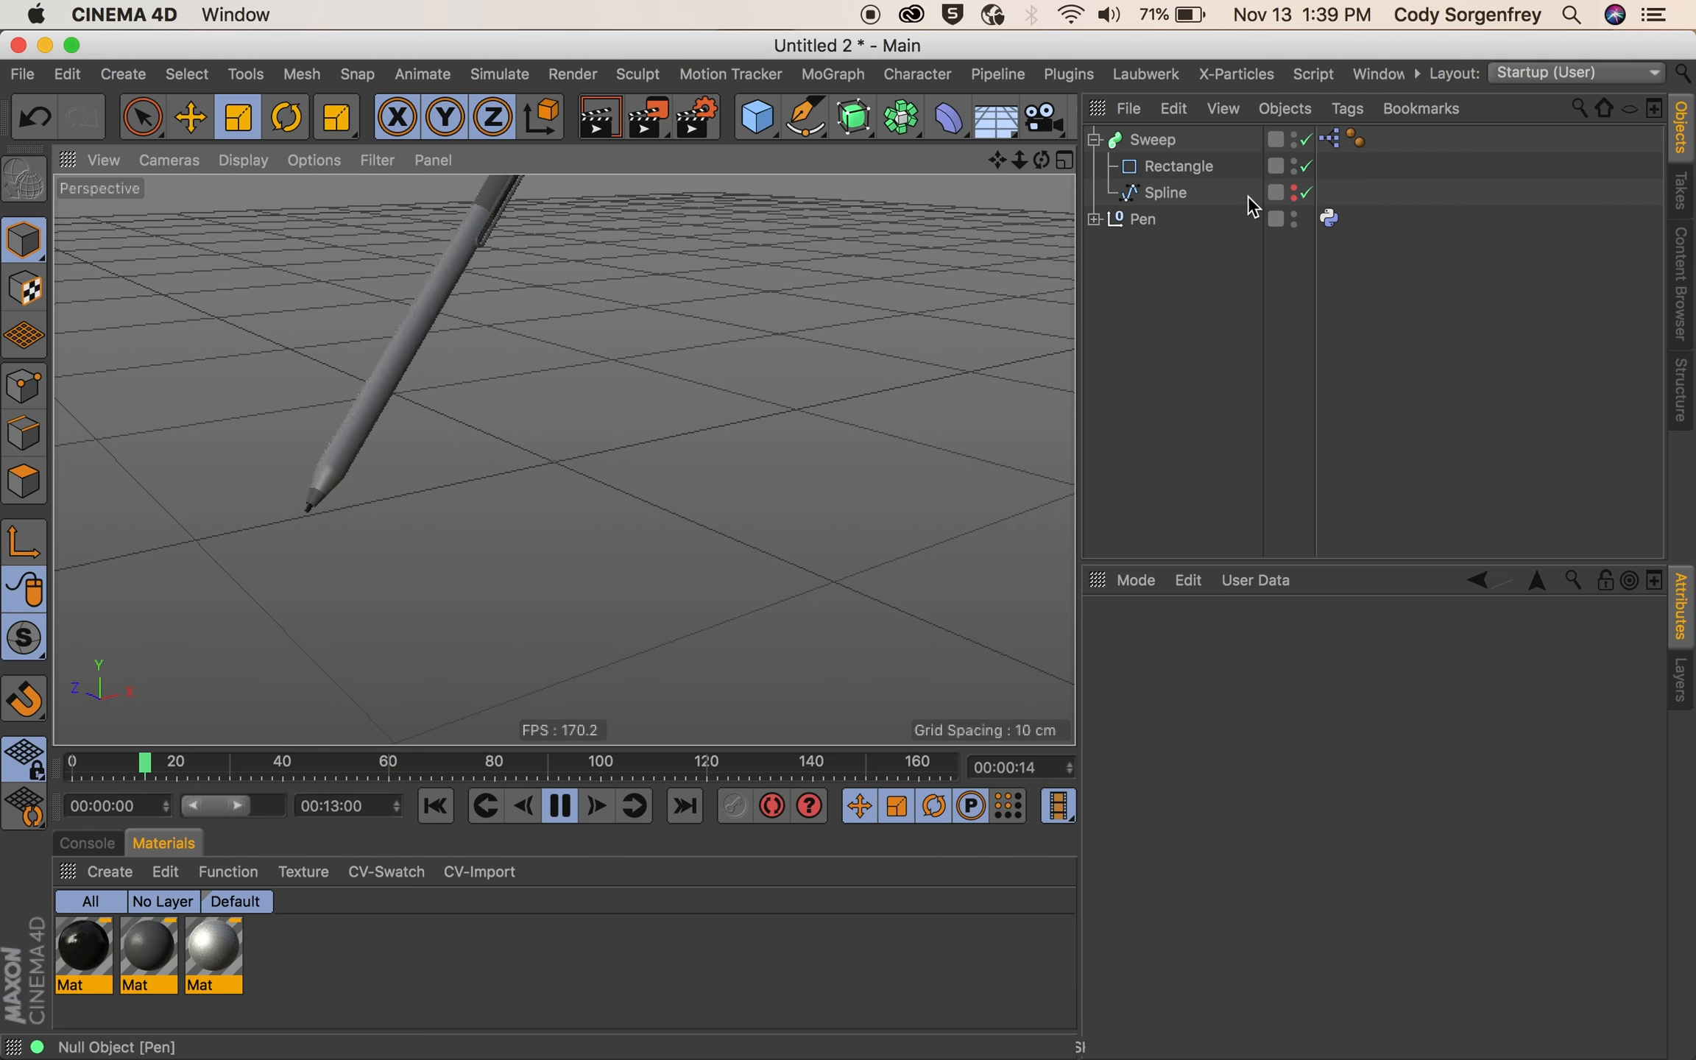
- Reshape the Pen's Stroke Easing into a steeper S-curve by extending both end tangents to about 0.5 along the graph
click(1095, 139)
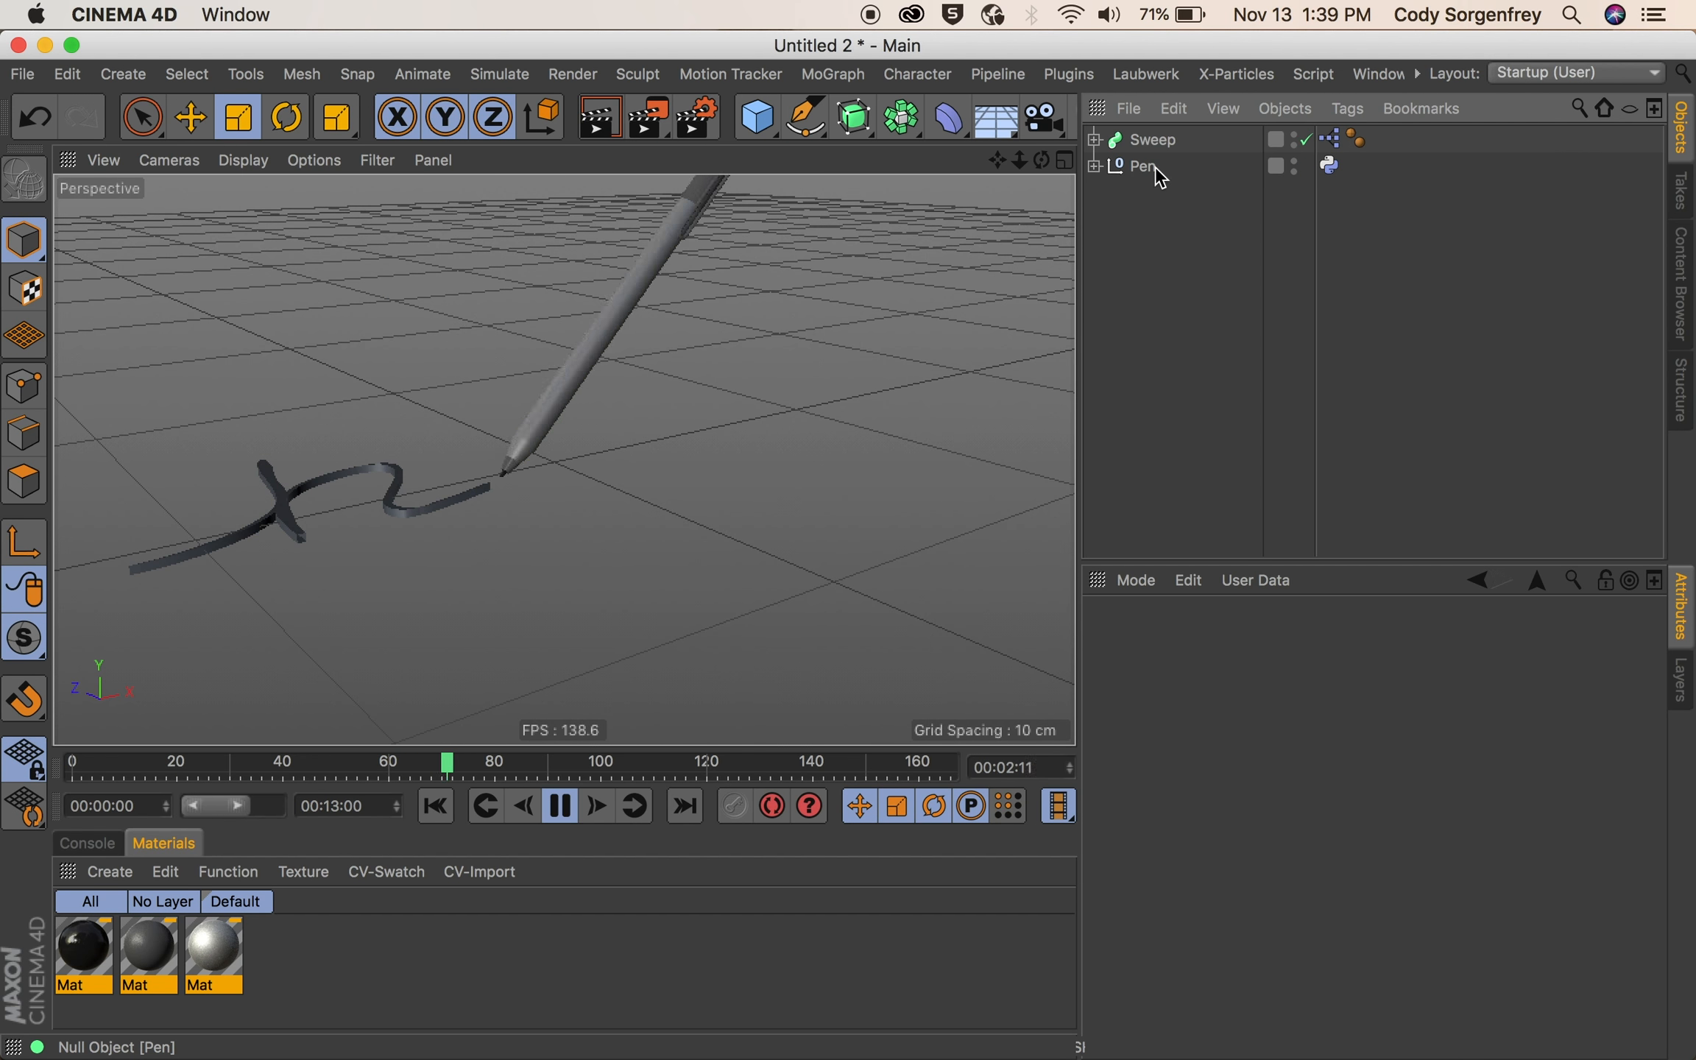
click(1156, 167)
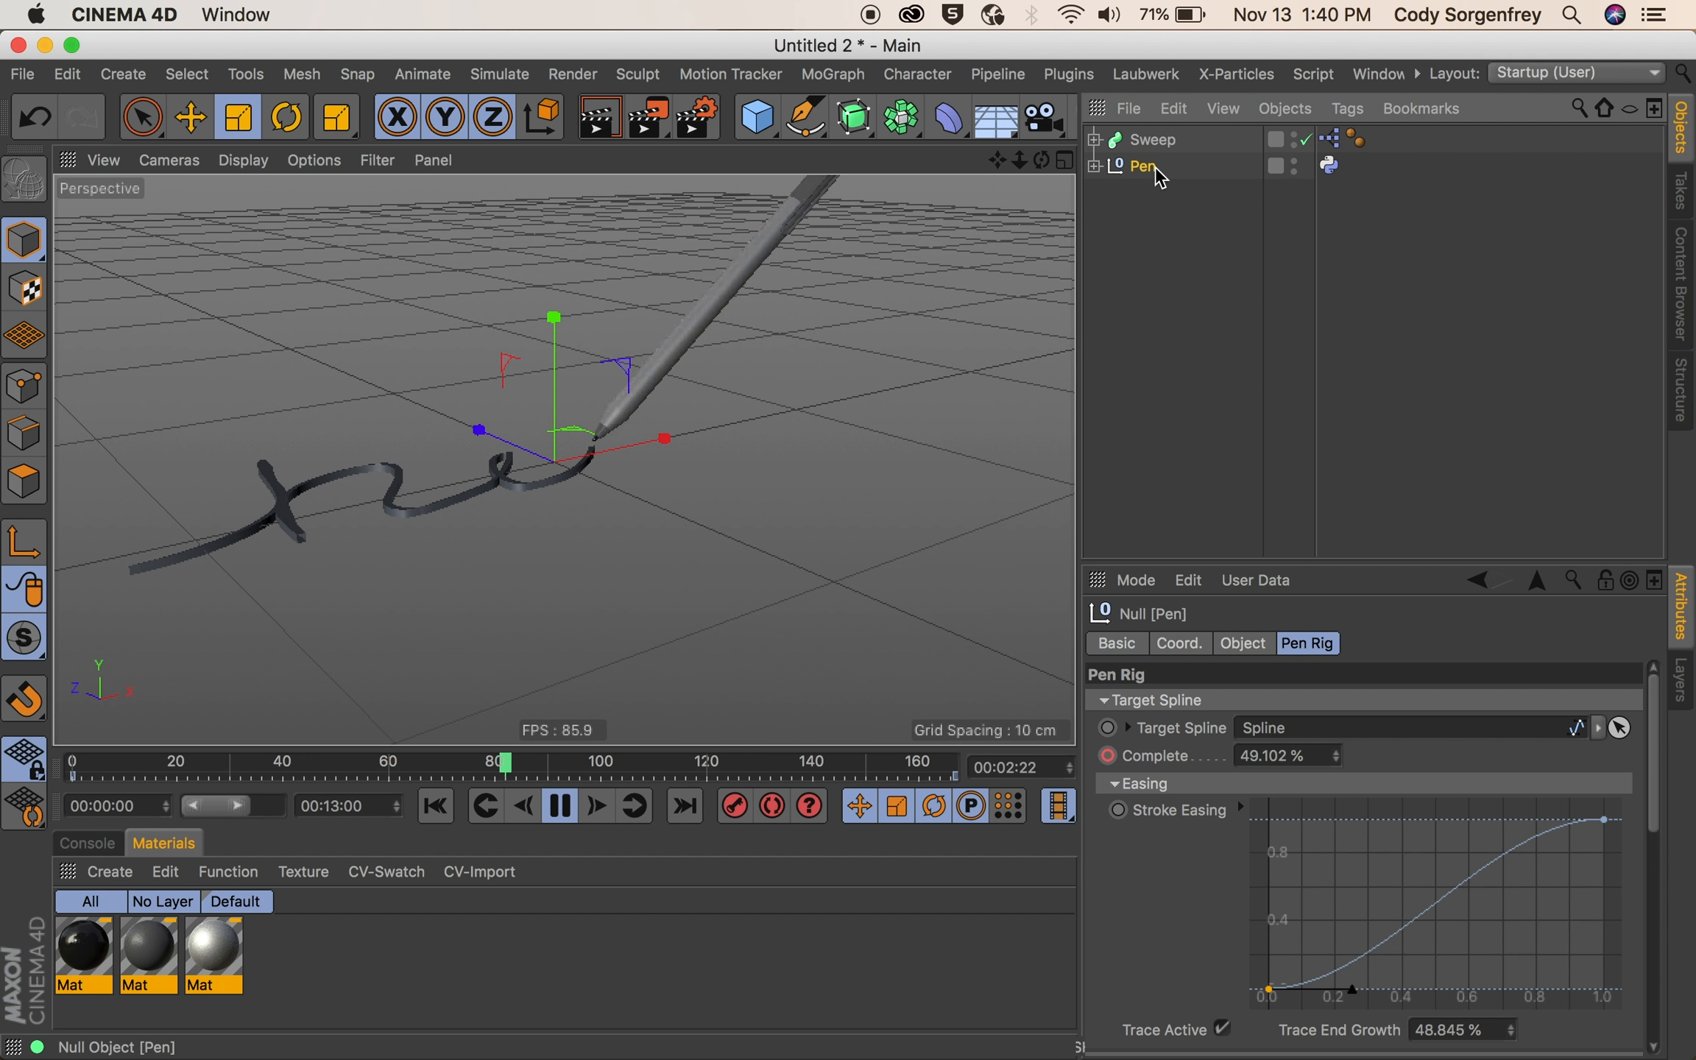
click(1182, 786)
click(1182, 786)
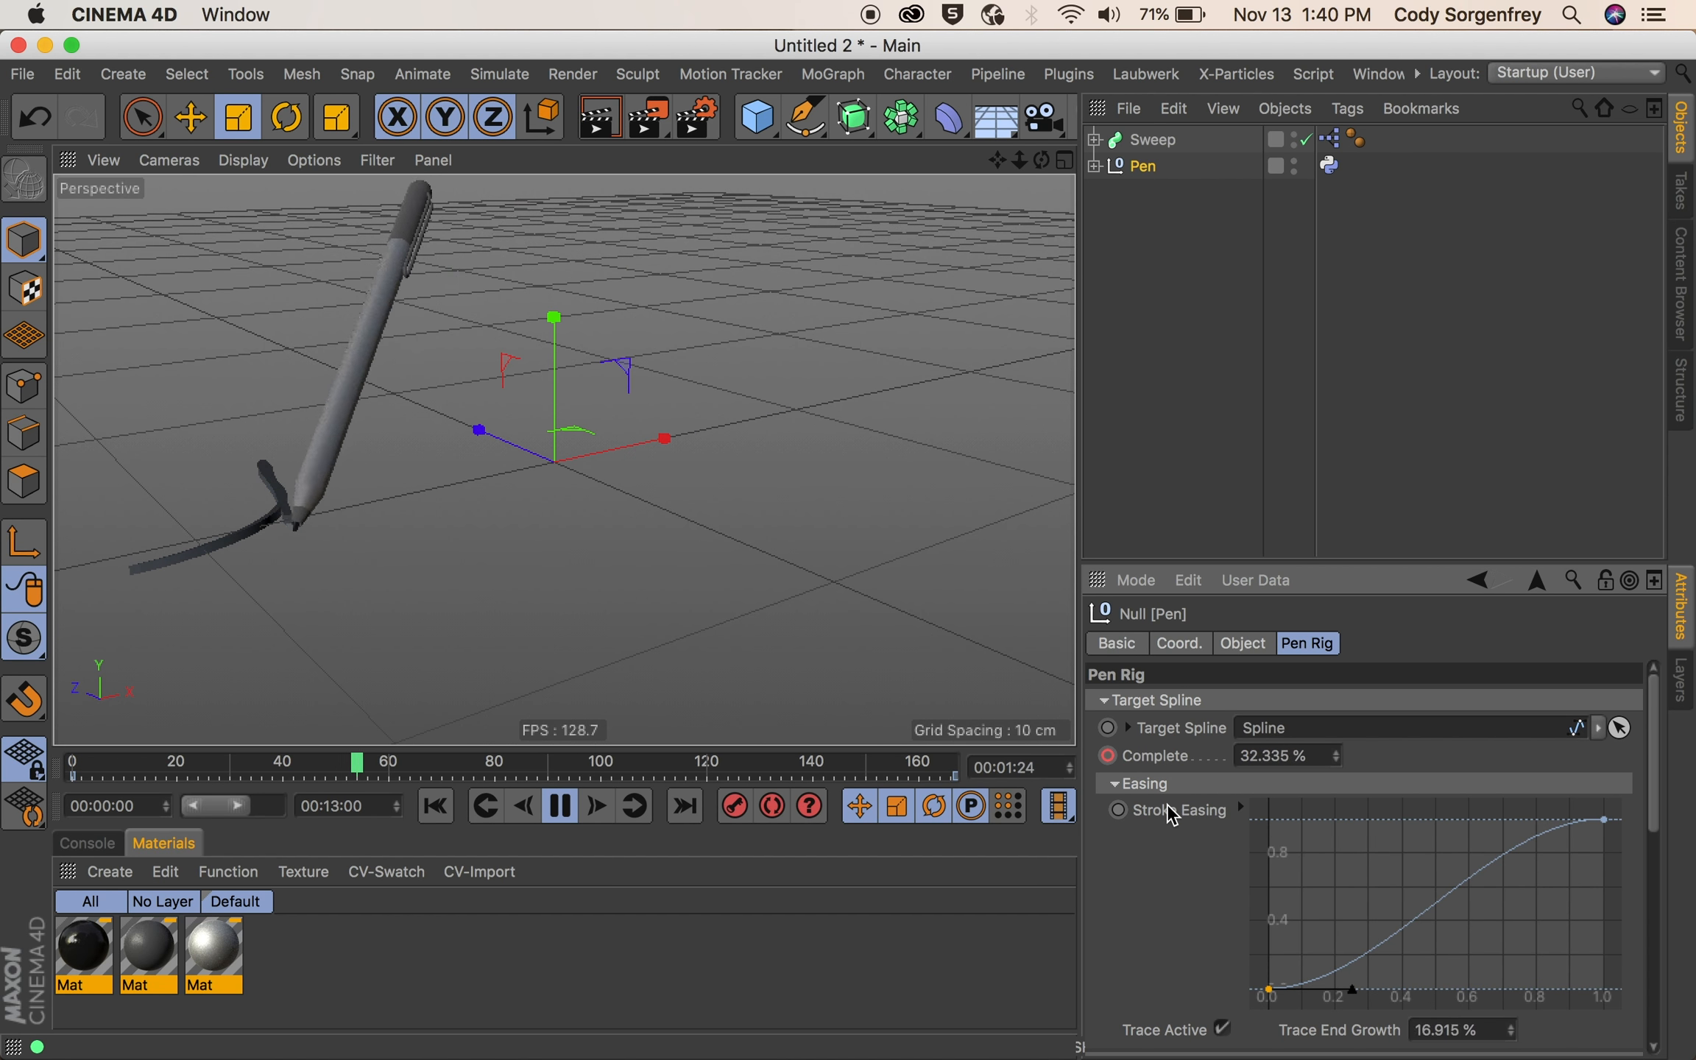
drag(1307, 964, 1227, 1029)
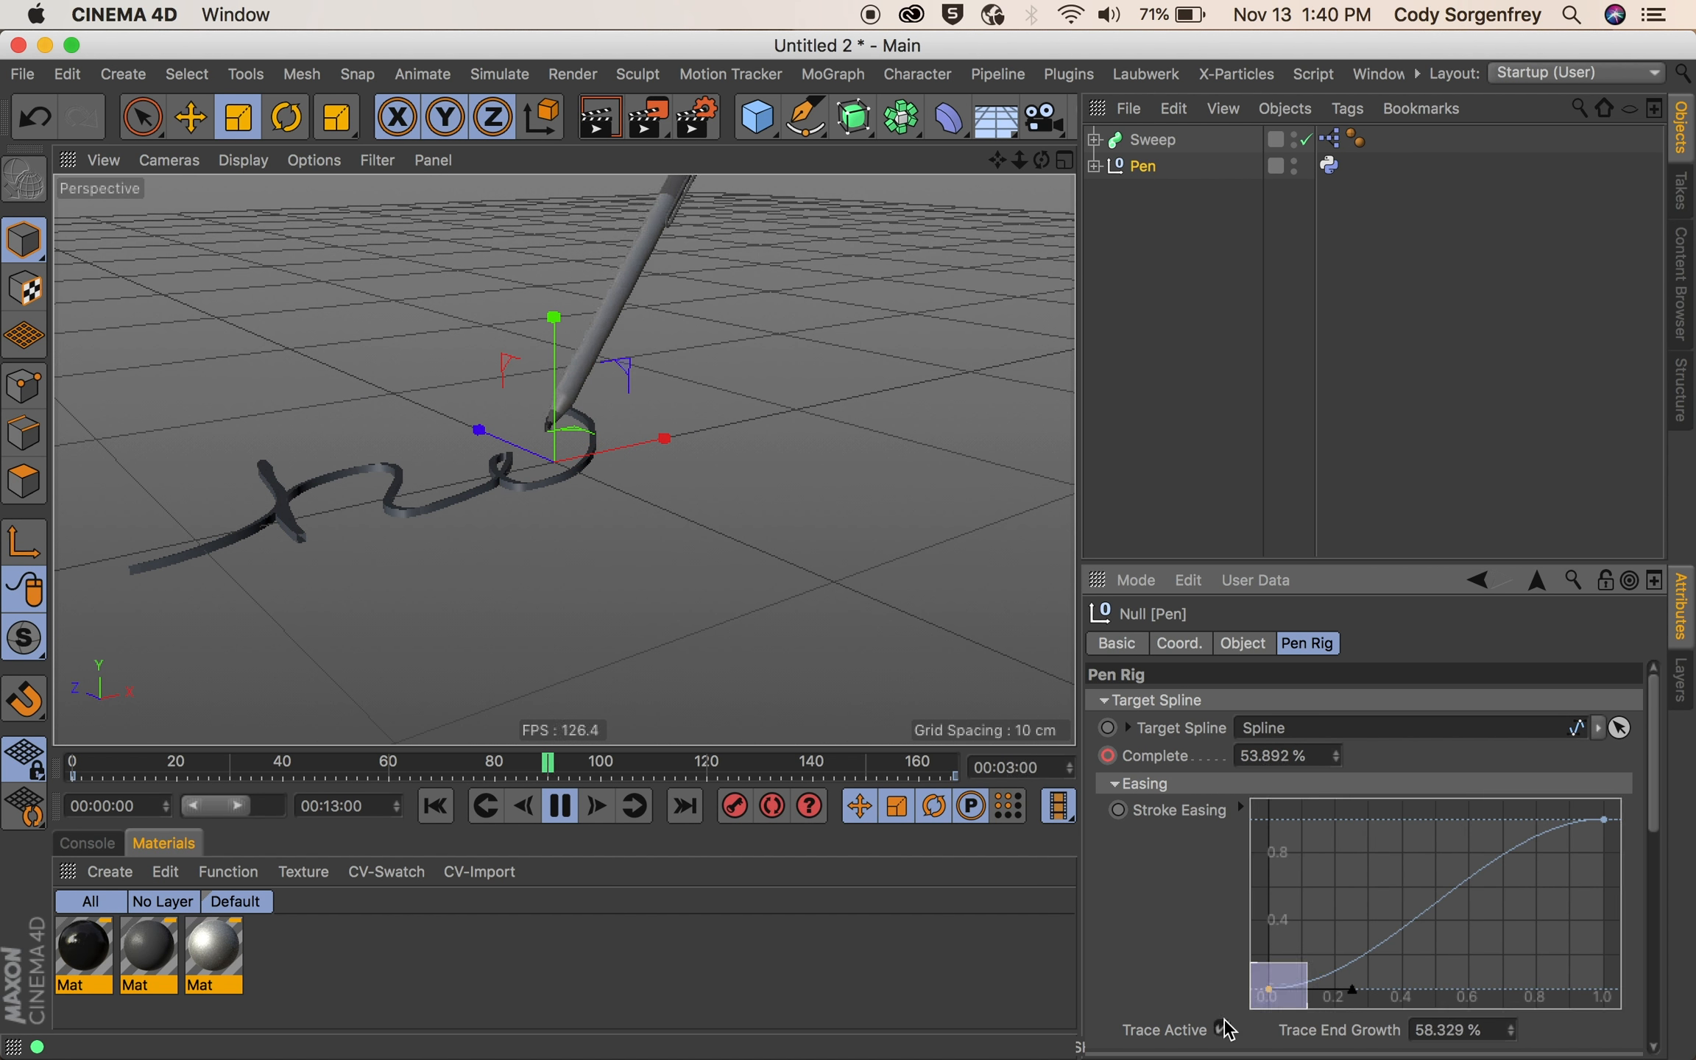
mouse_move(1352, 993)
mouse_down()
mouse_move(1458, 997)
mouse_move(1443, 995)
mouse_up()
drag(1558, 904, 1621, 798)
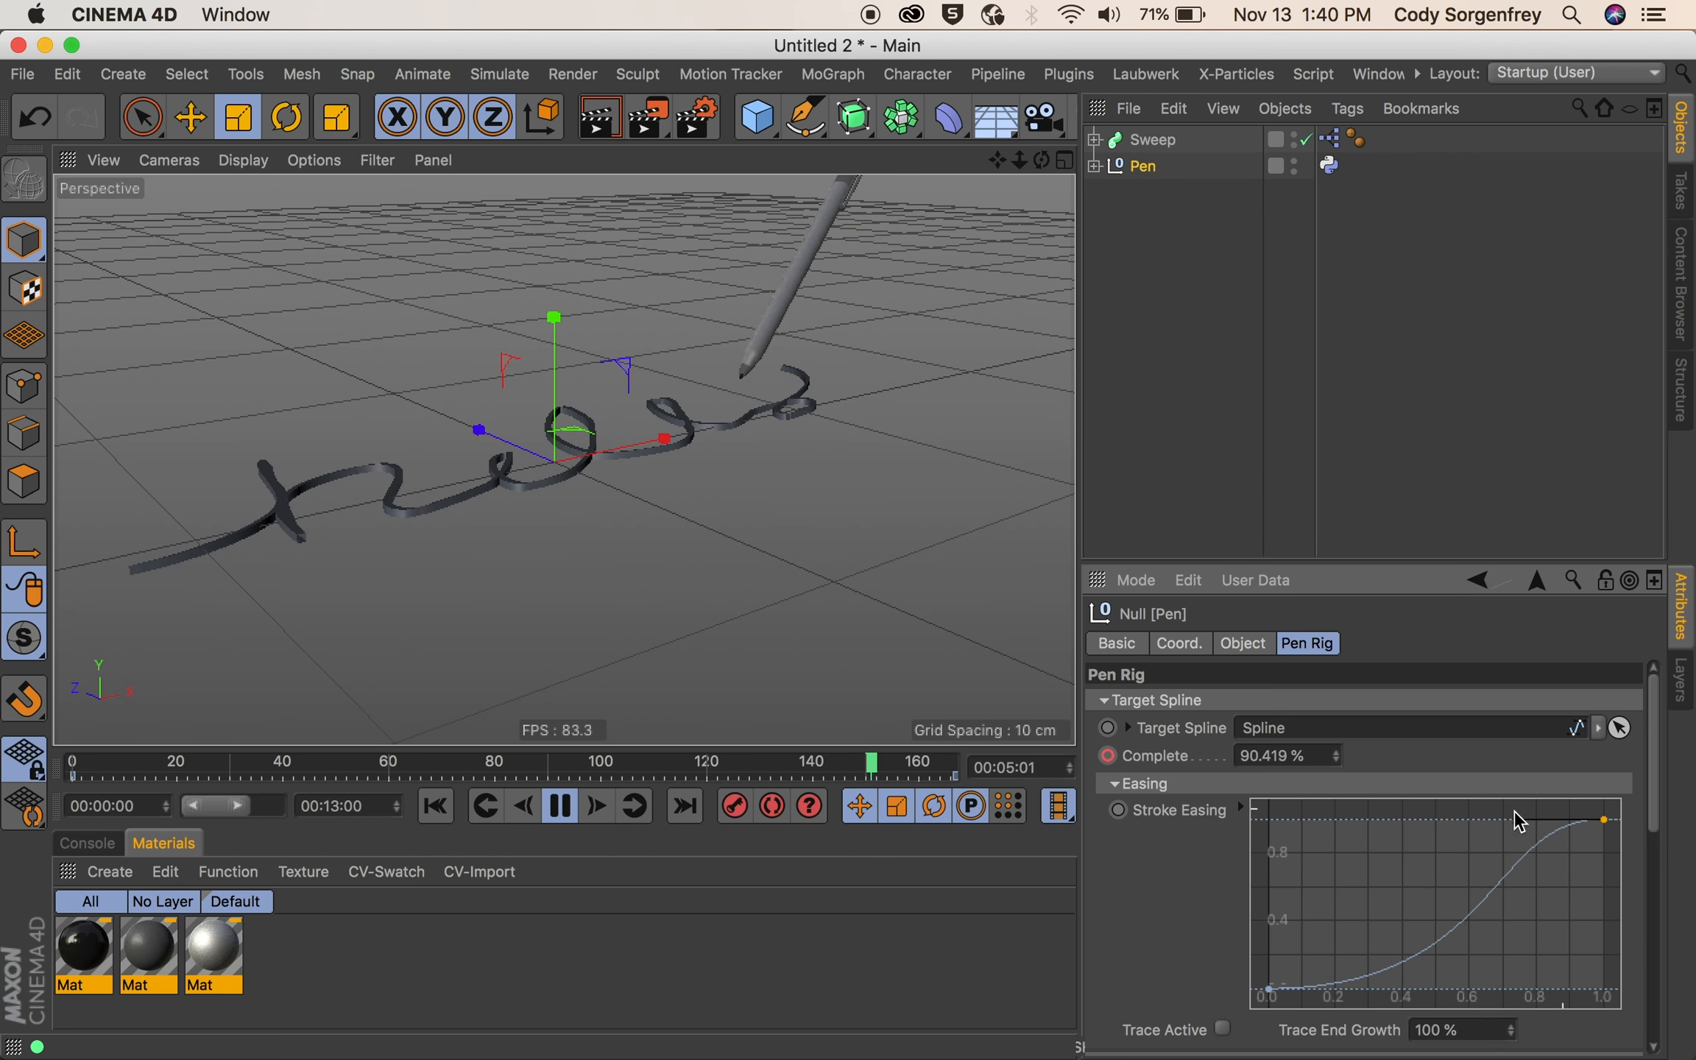
drag(1518, 823, 1435, 828)
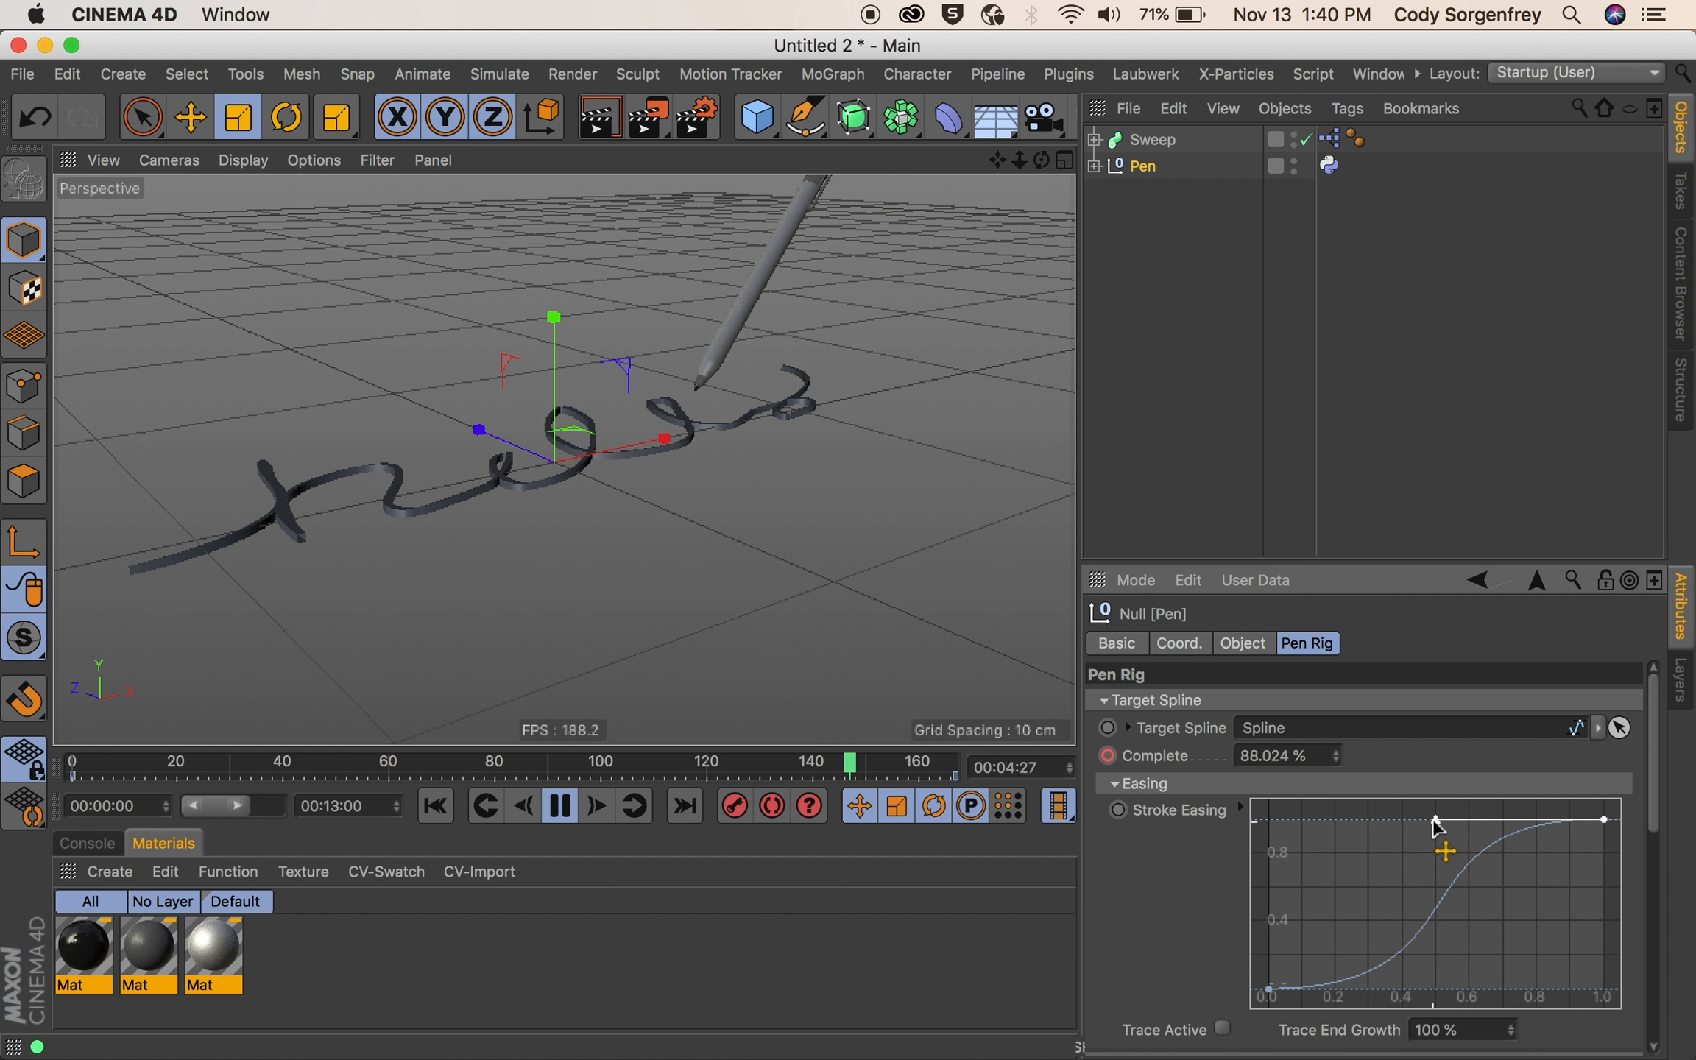
click(1183, 784)
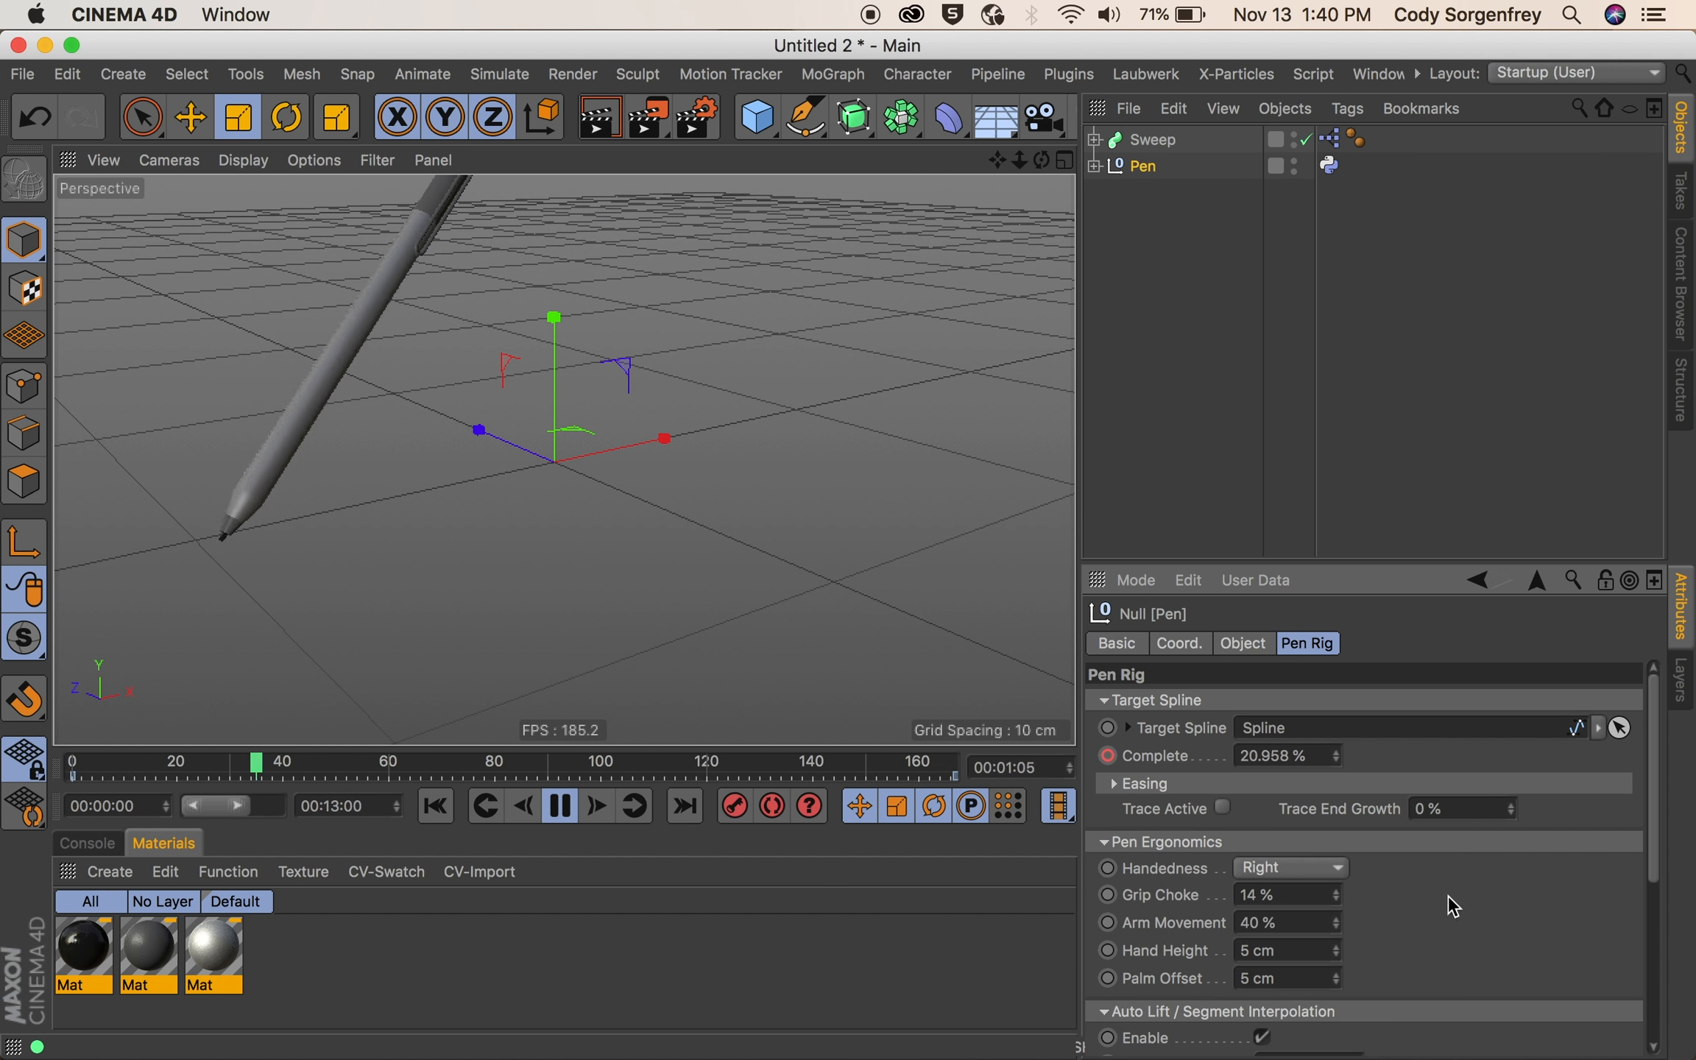
- Switch the pen rig's Handedness to Left at the start of the timeline and play the animation
mouse_move(1467, 904)
mouse_down()
mouse_move(1470, 815)
mouse_move(1447, 775)
mouse_up()
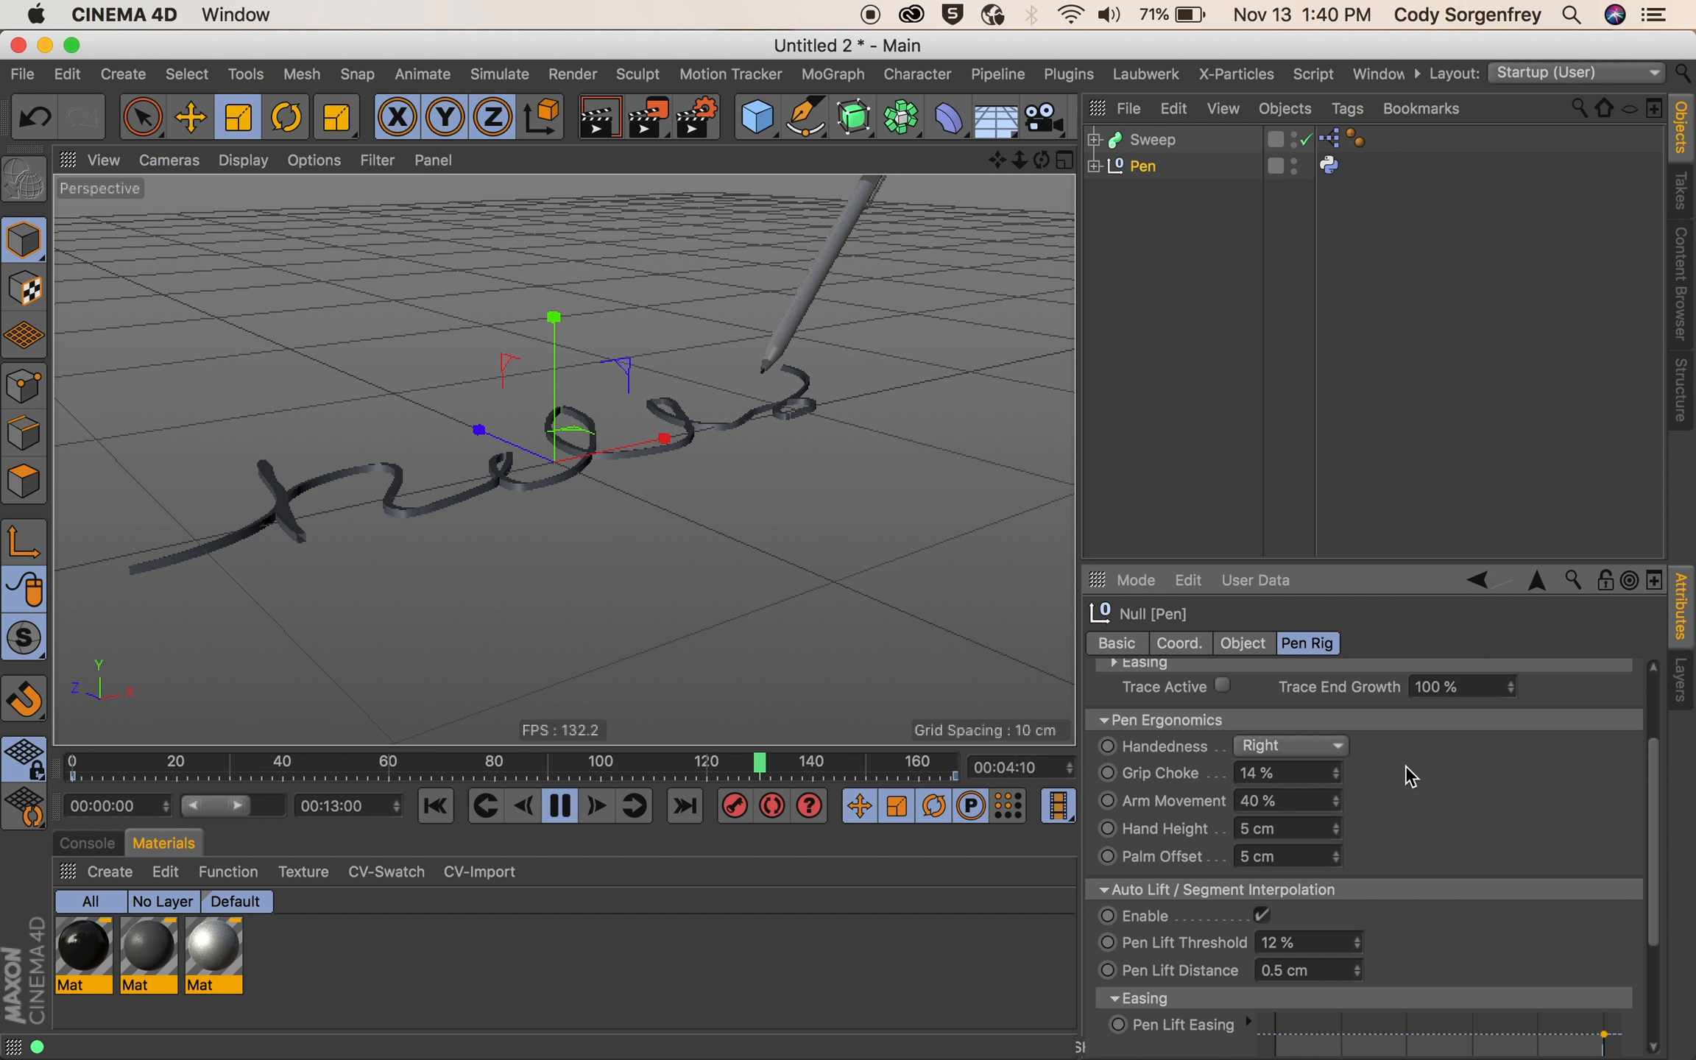
click(568, 807)
key(shift+f)
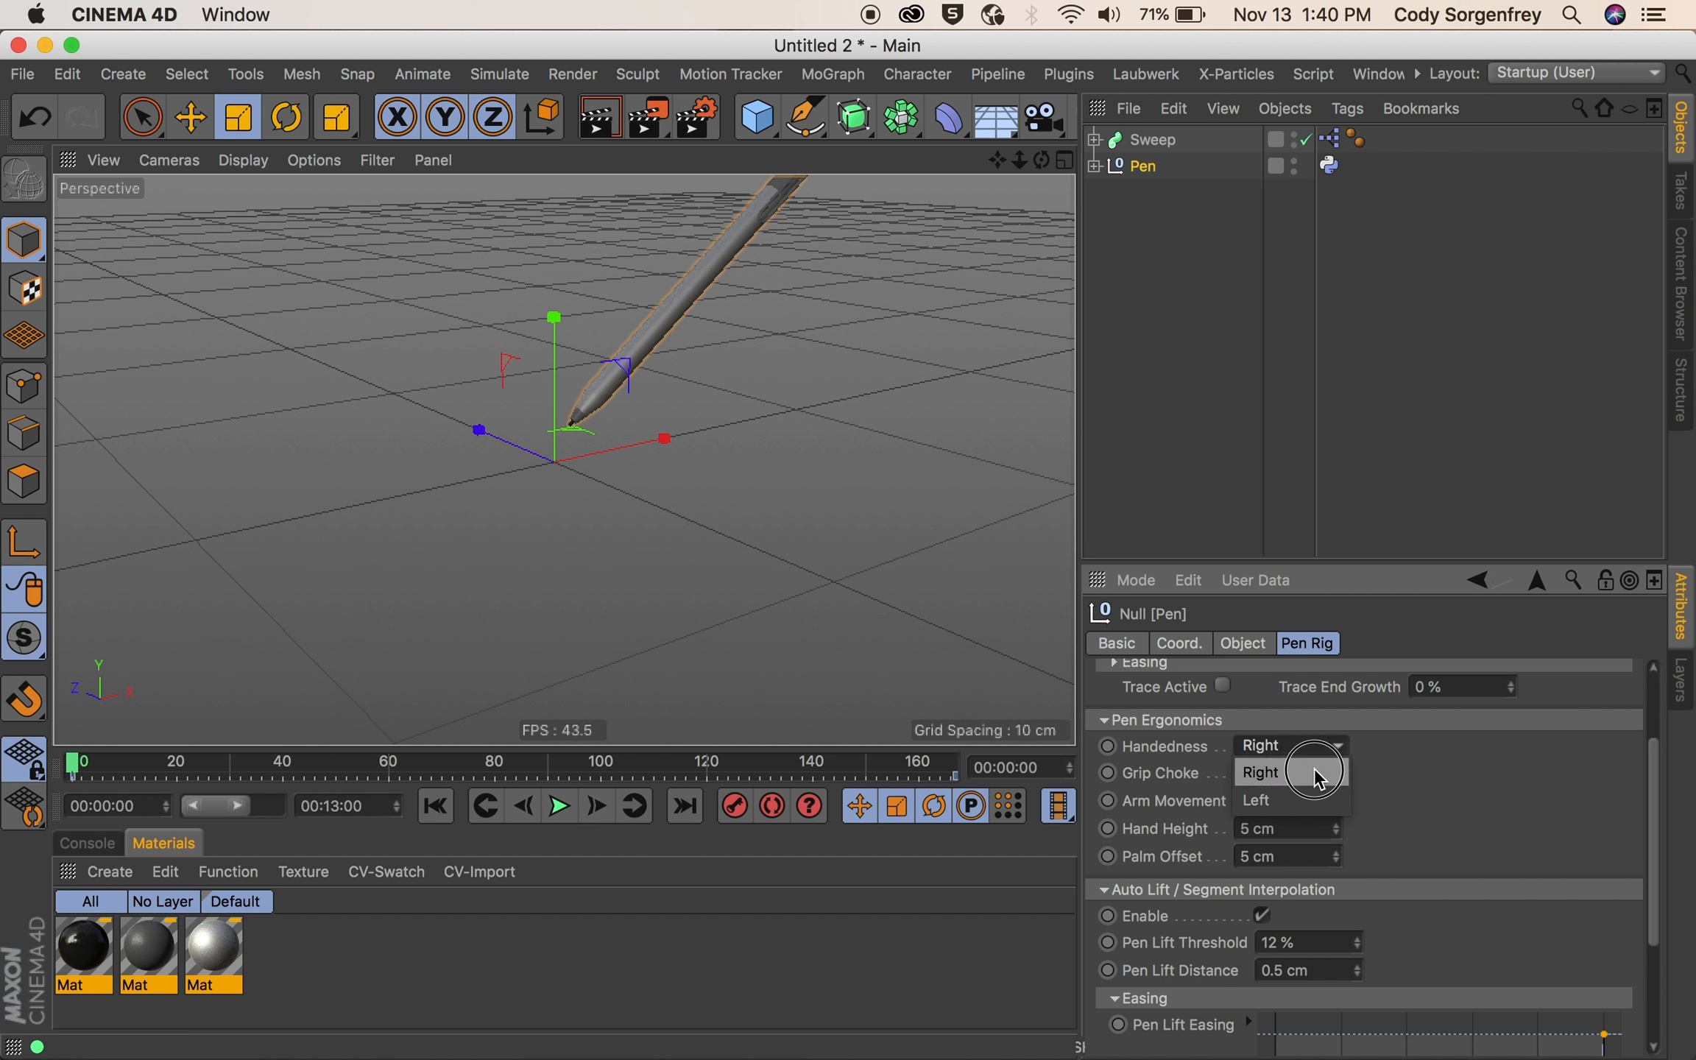
click(1305, 795)
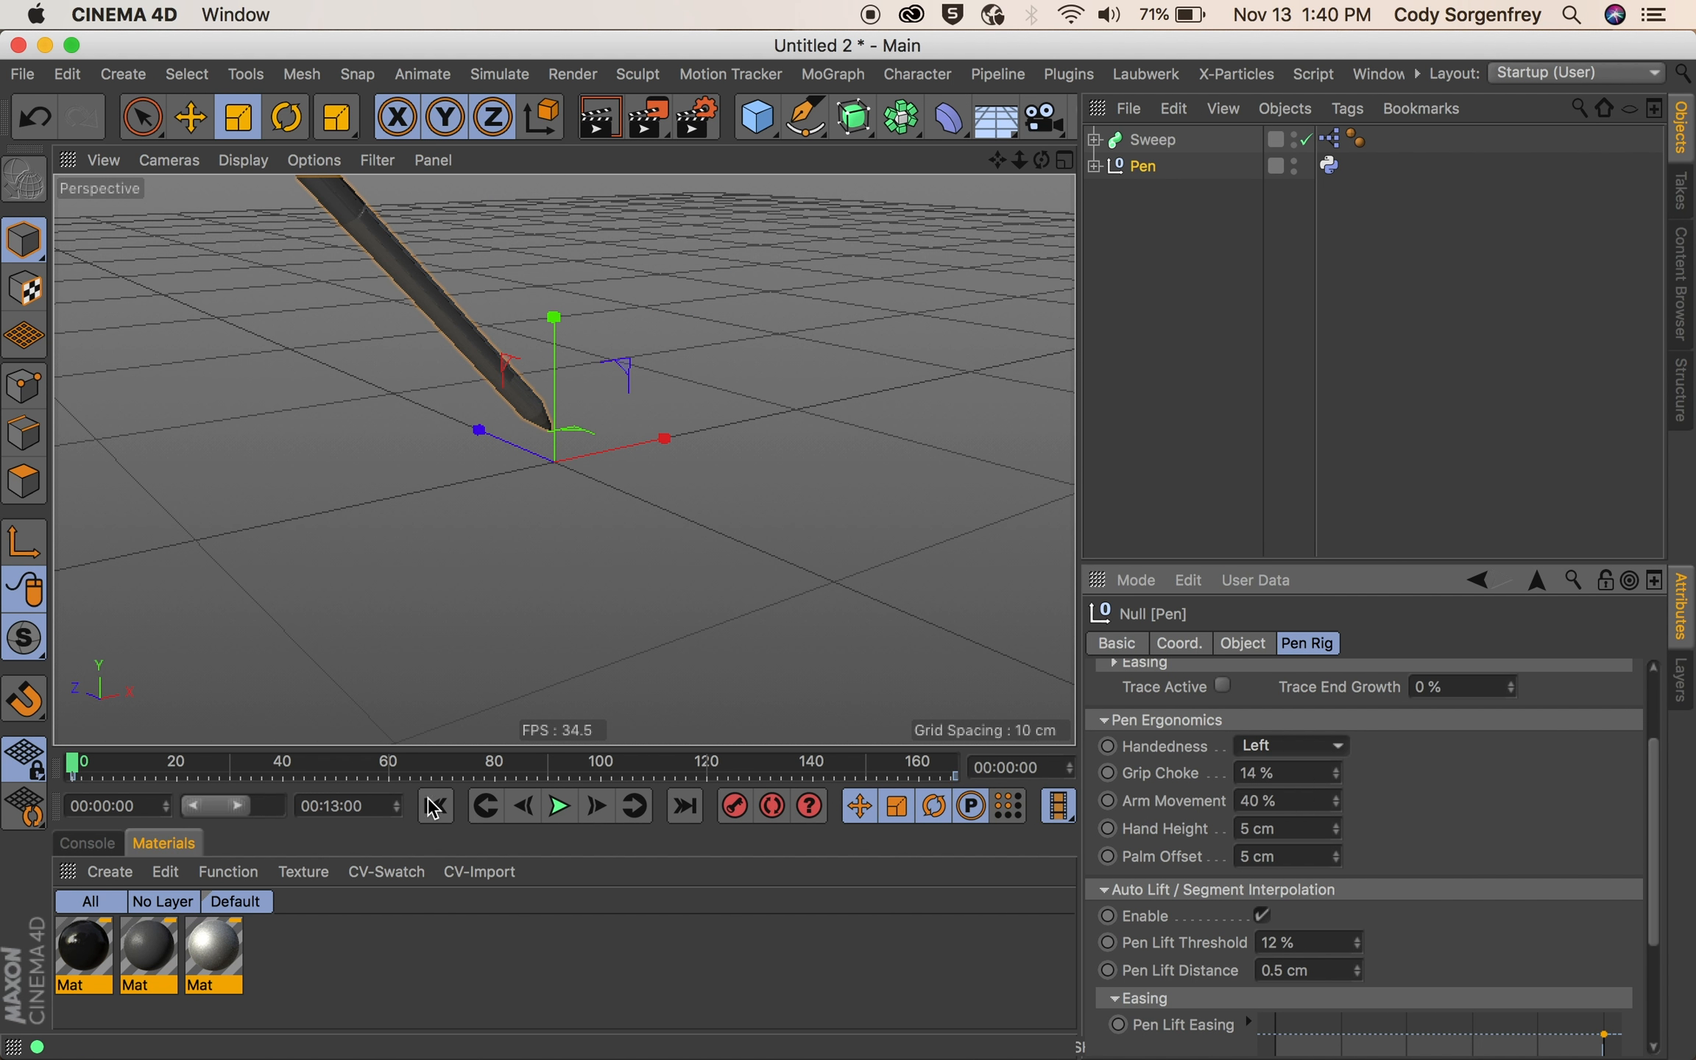
click(564, 807)
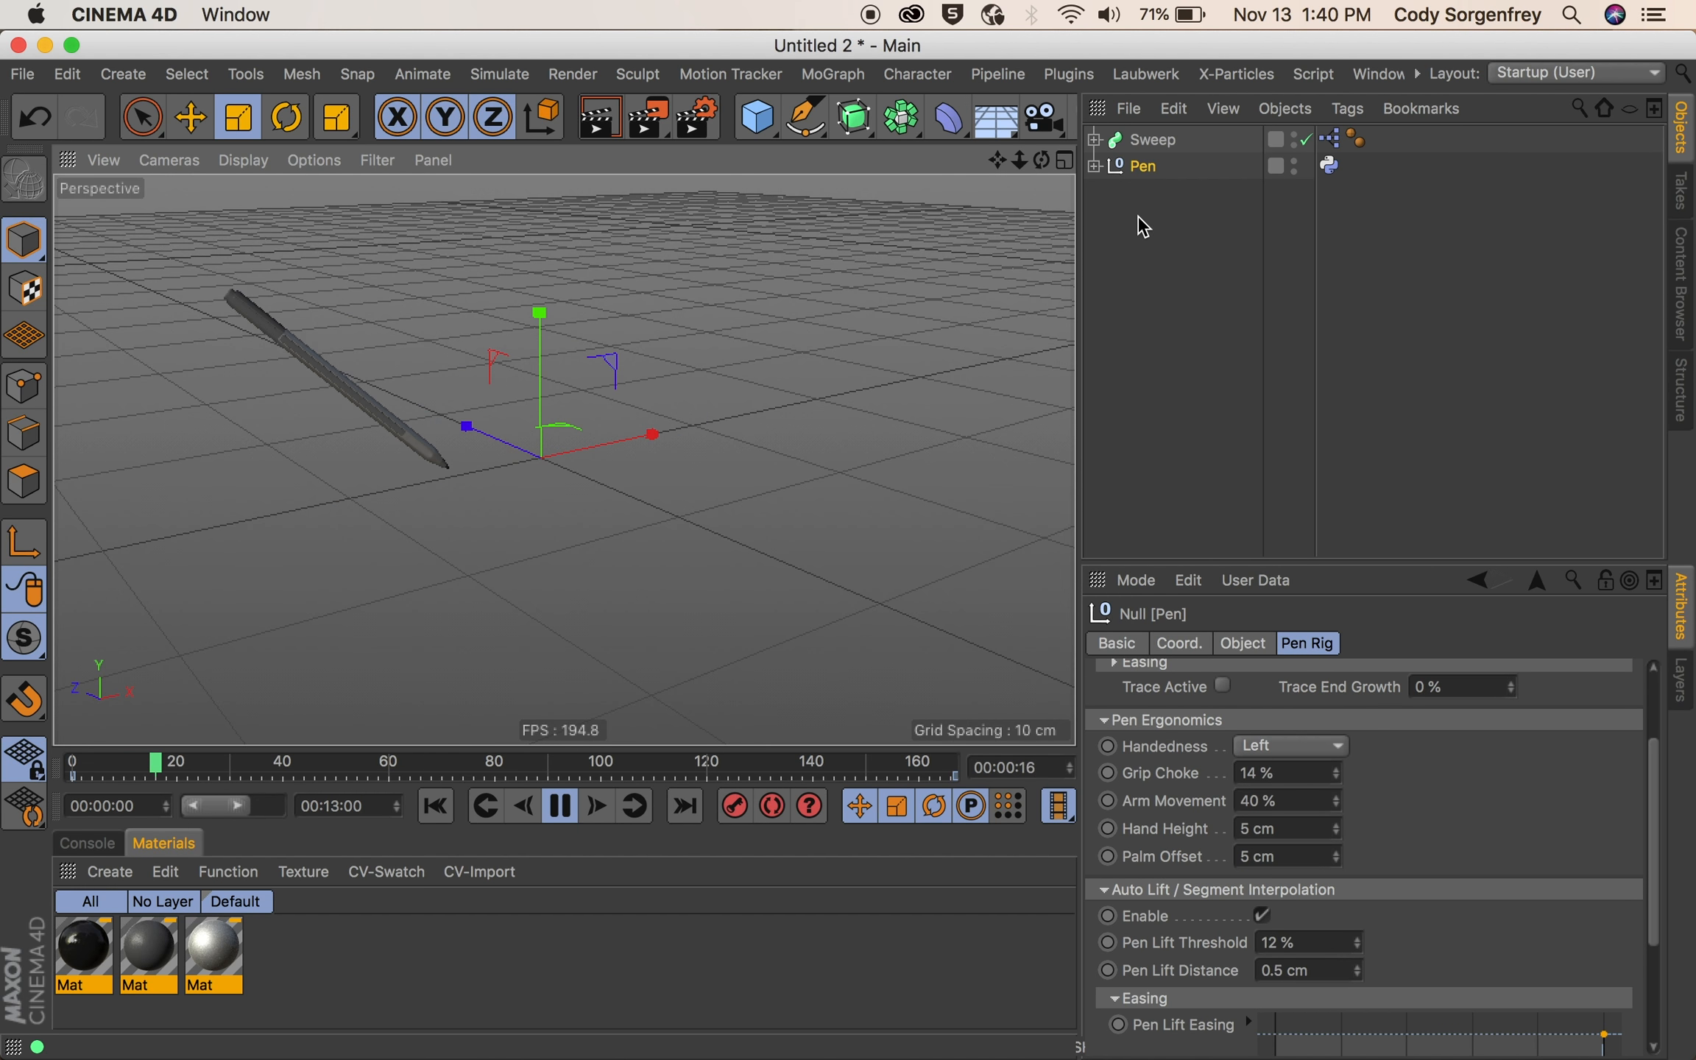
- Select the Grip null in the Pen hierarchy while keeping the Pen Rig settings displayed, and rewind the animation
click(1096, 165)
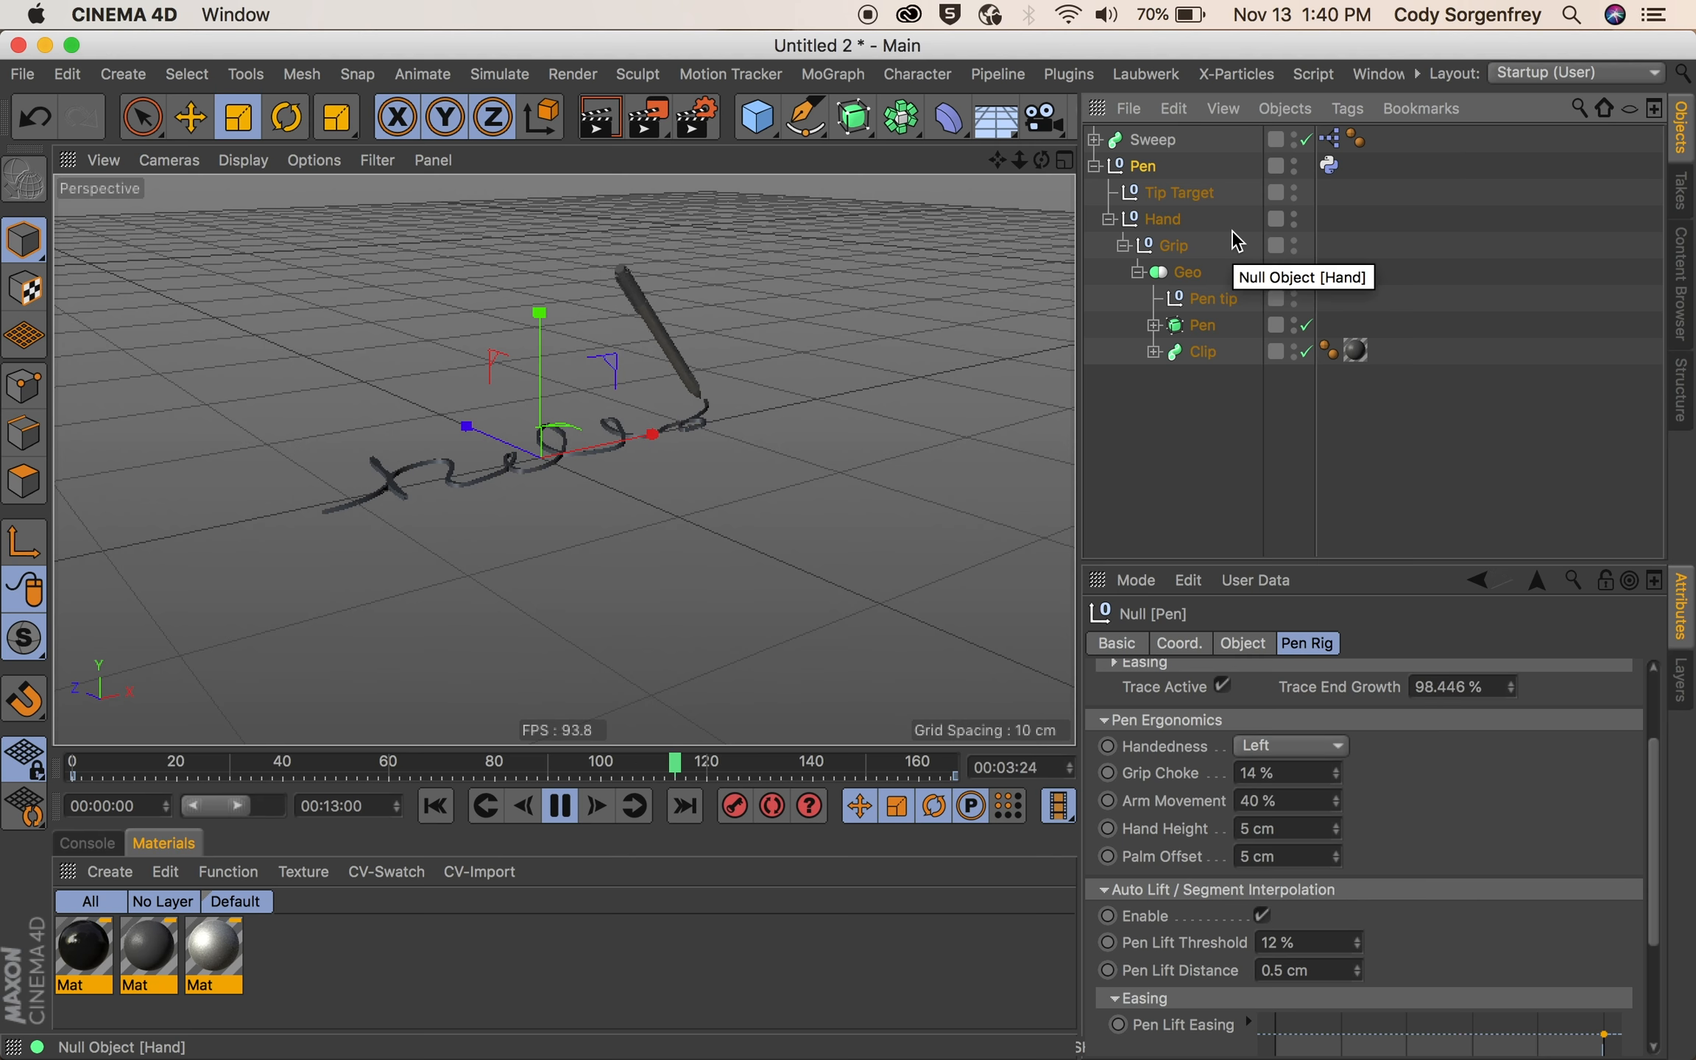
click(1173, 247)
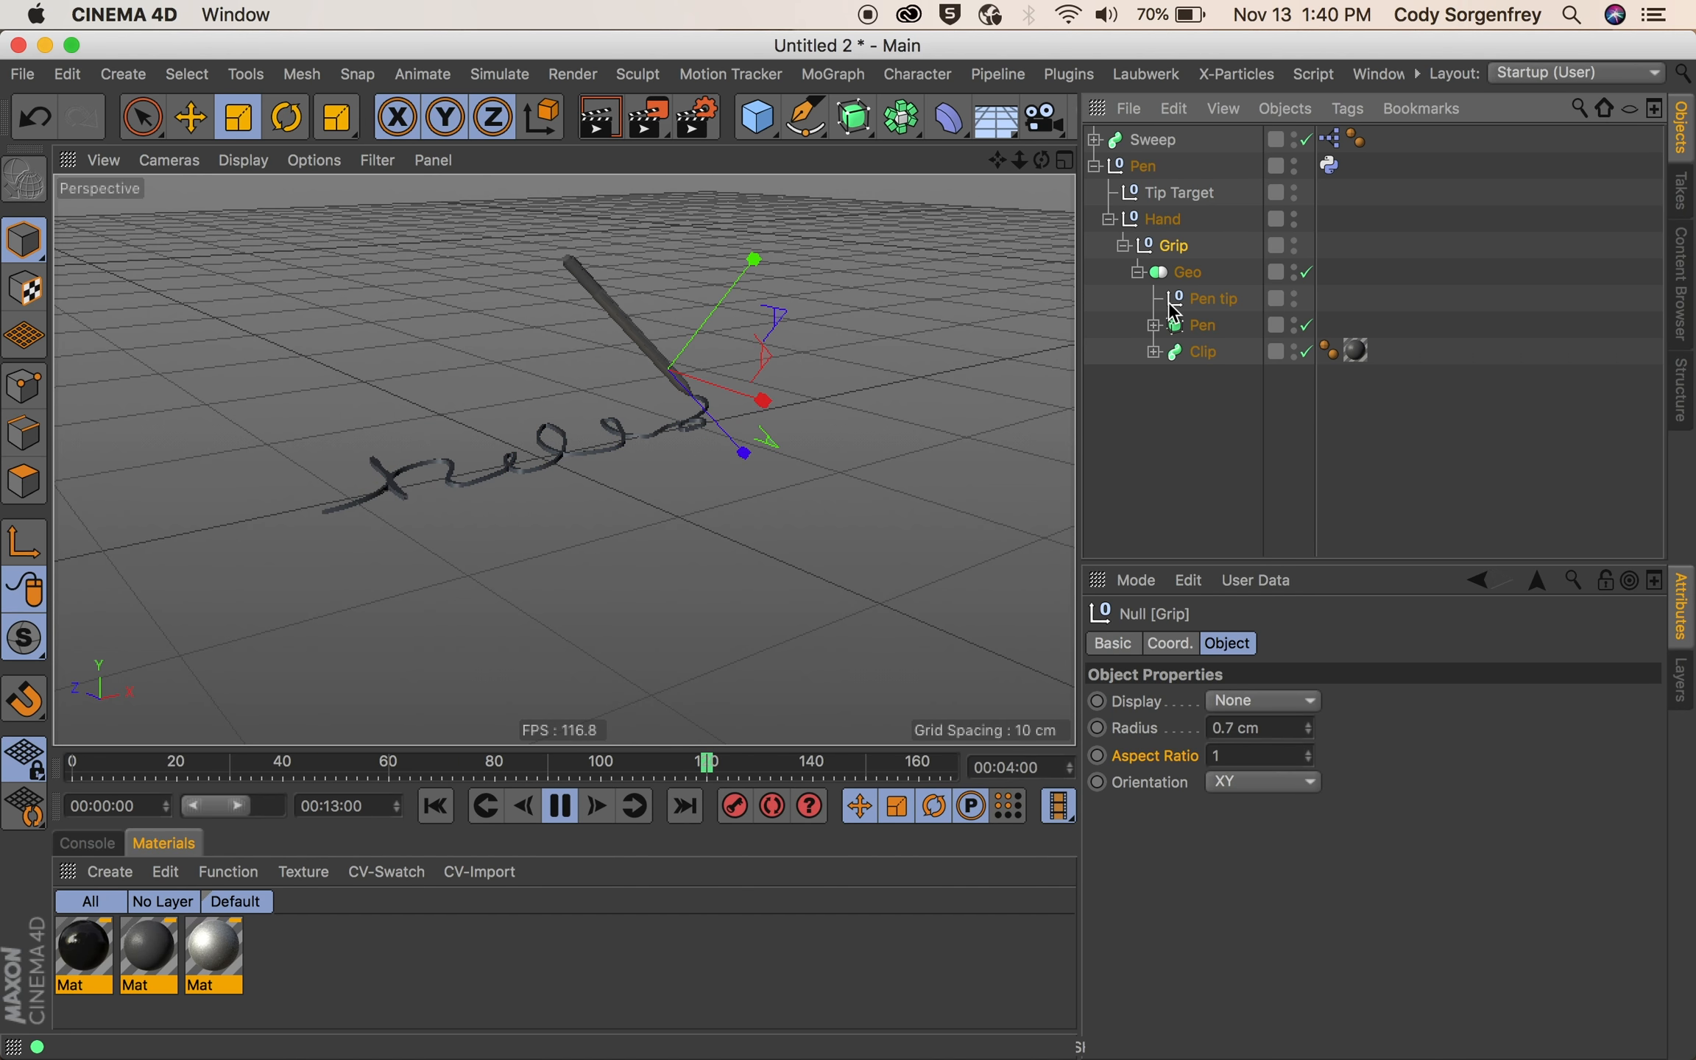
click(1140, 167)
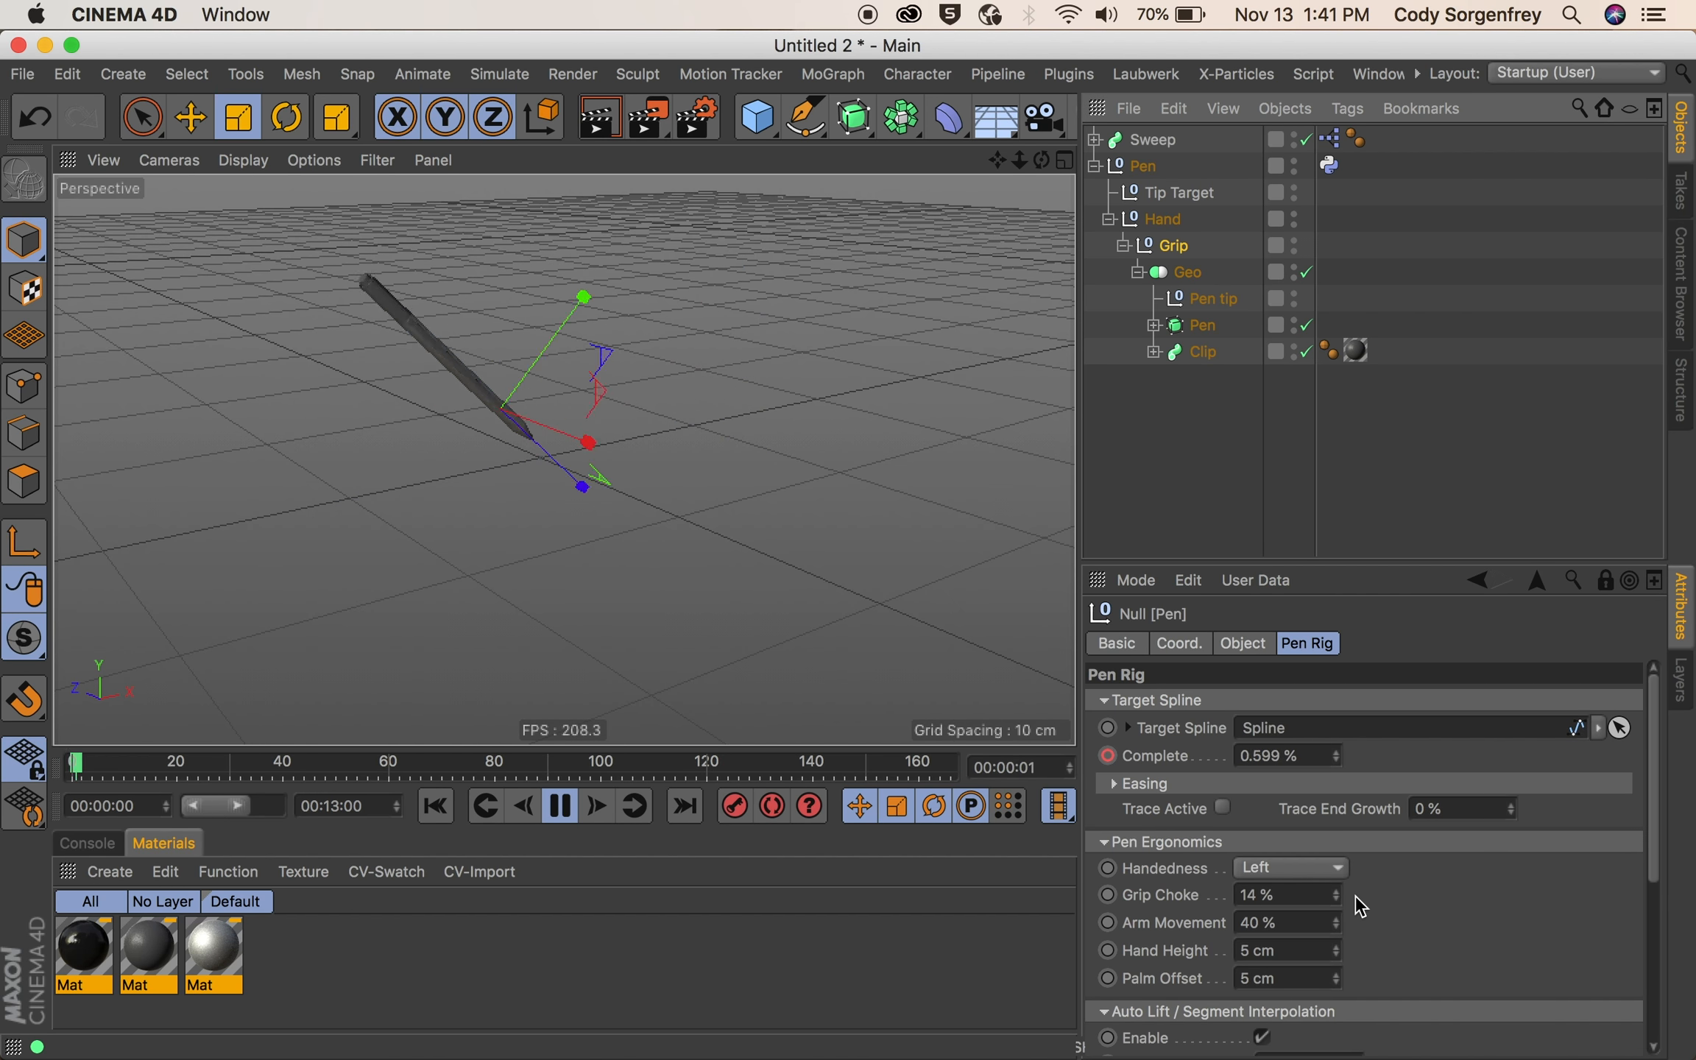
click(559, 805)
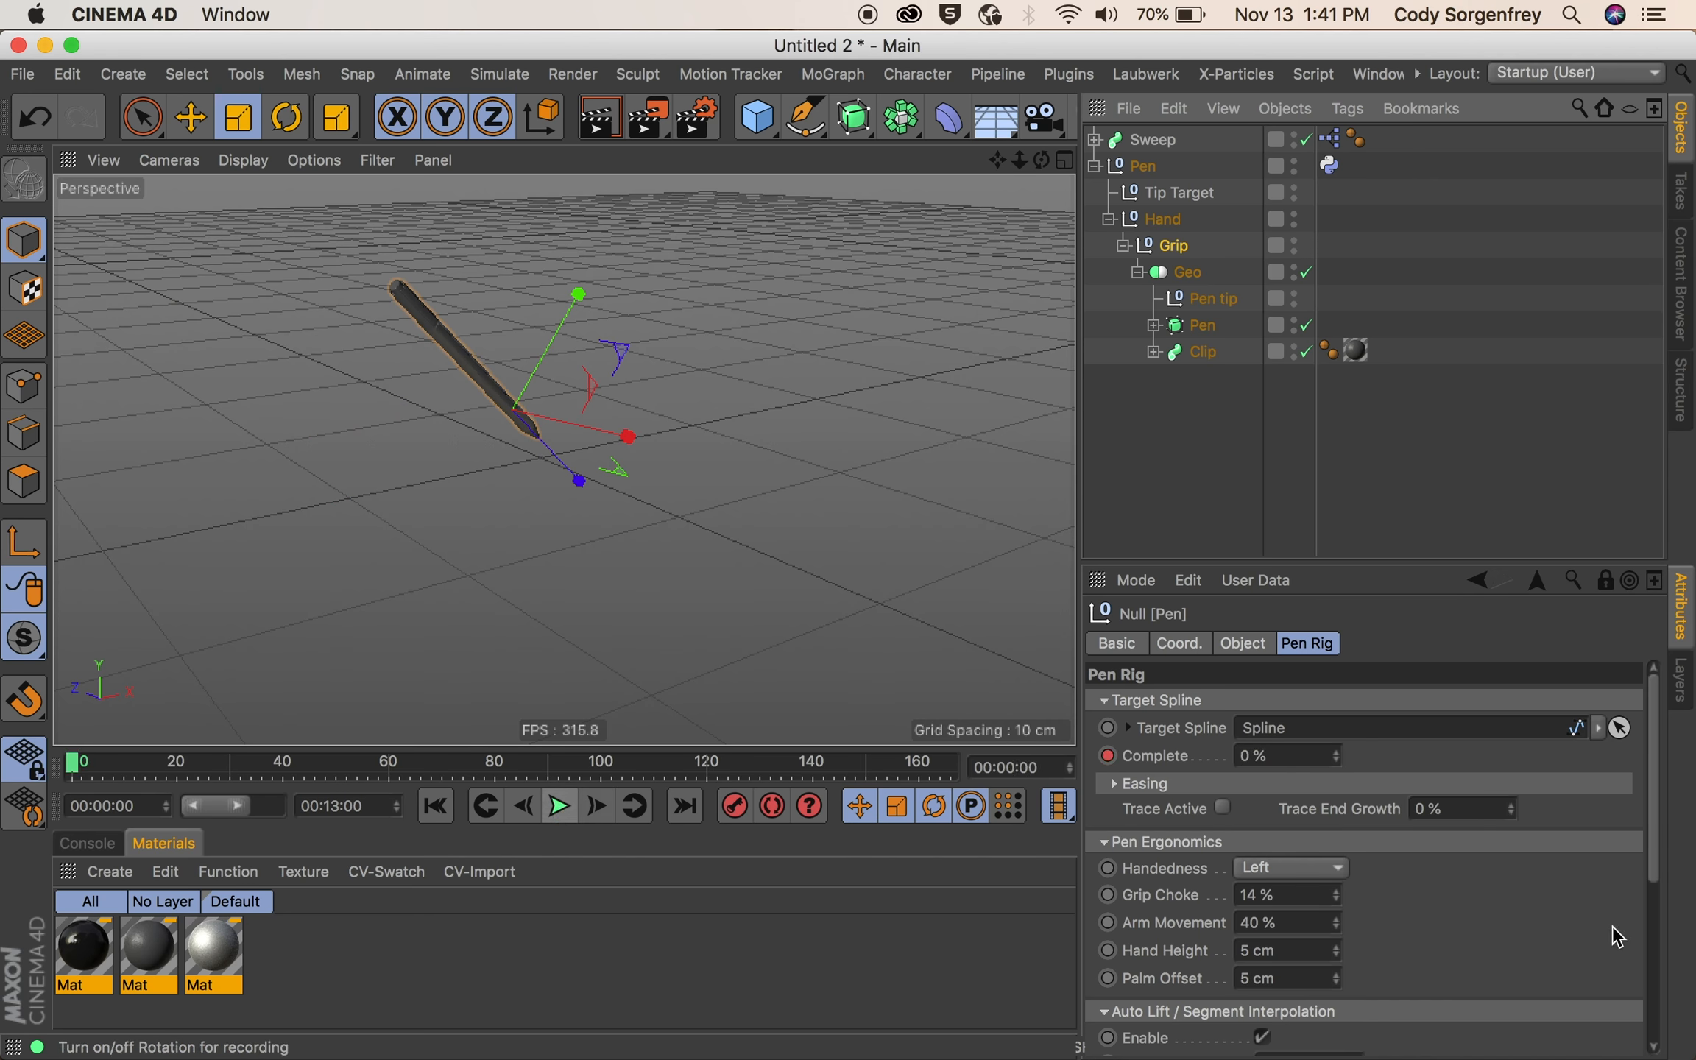
- Try the Grip Choke at 100 % and 0 %, playing the animation with the 0 % setting
drag(1337, 896, 1336, 888)
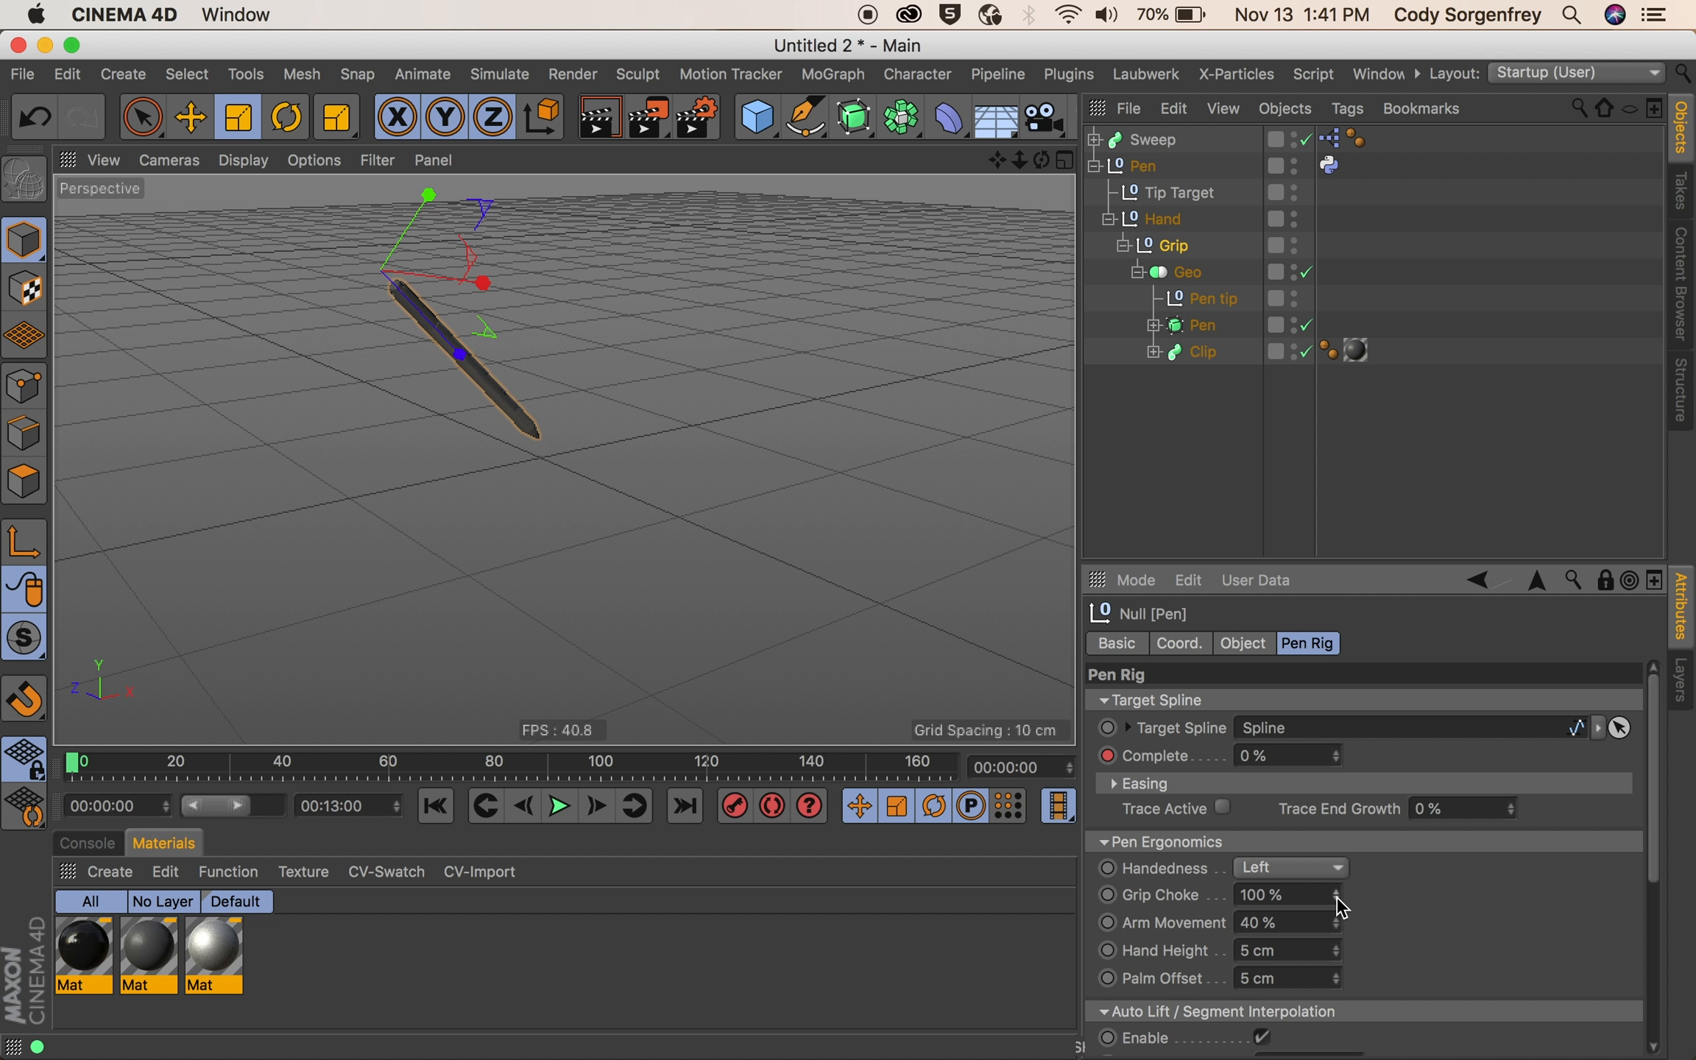
drag(1335, 896, 1335, 929)
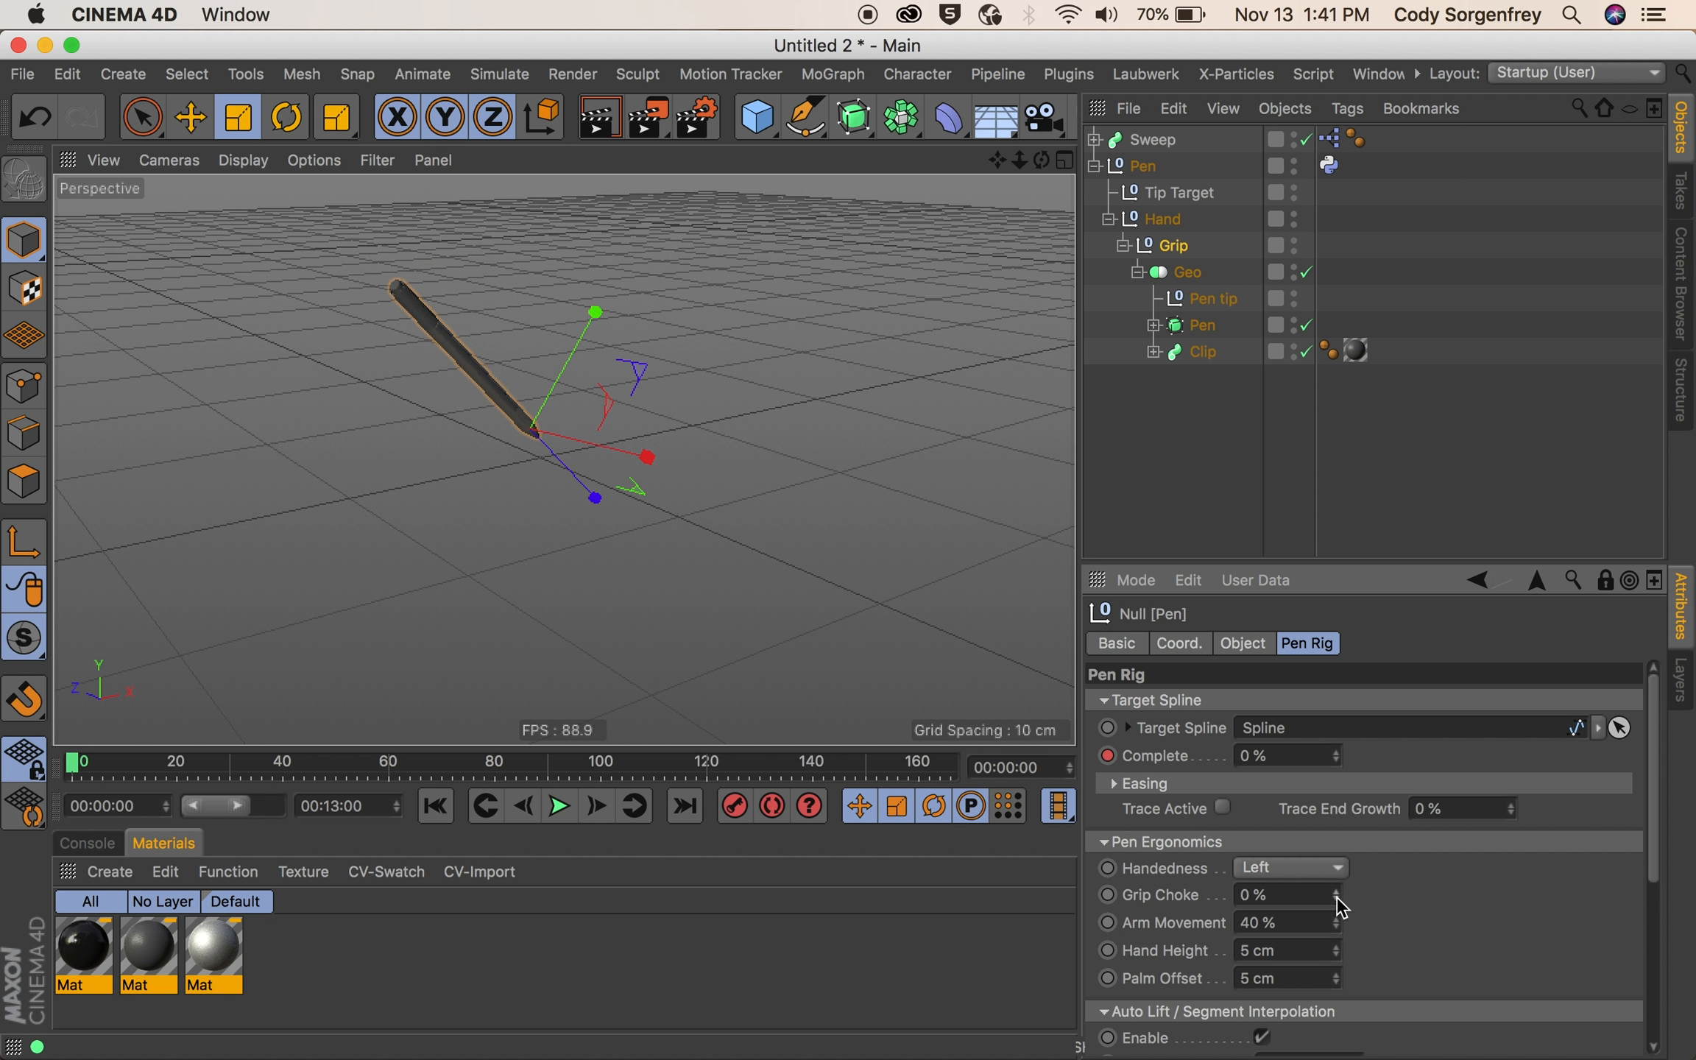
click(560, 805)
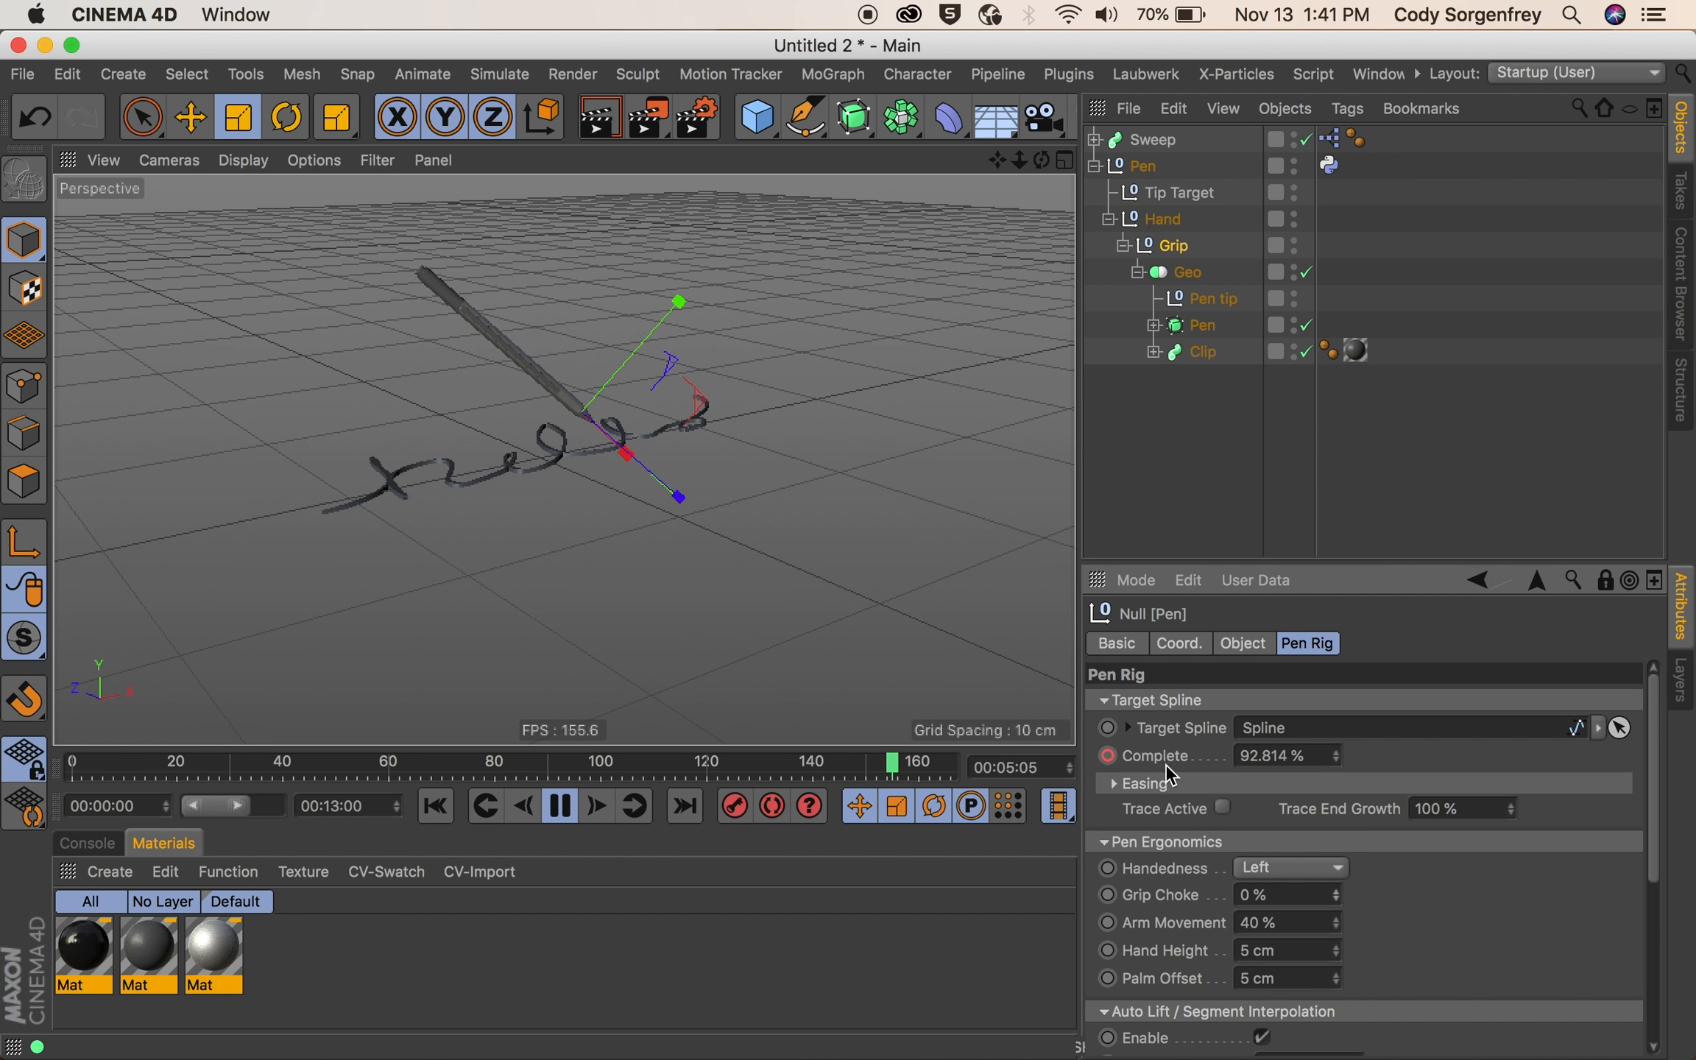
- Set the pen rig's Grip Choke to 14 %
double_click(1314, 902)
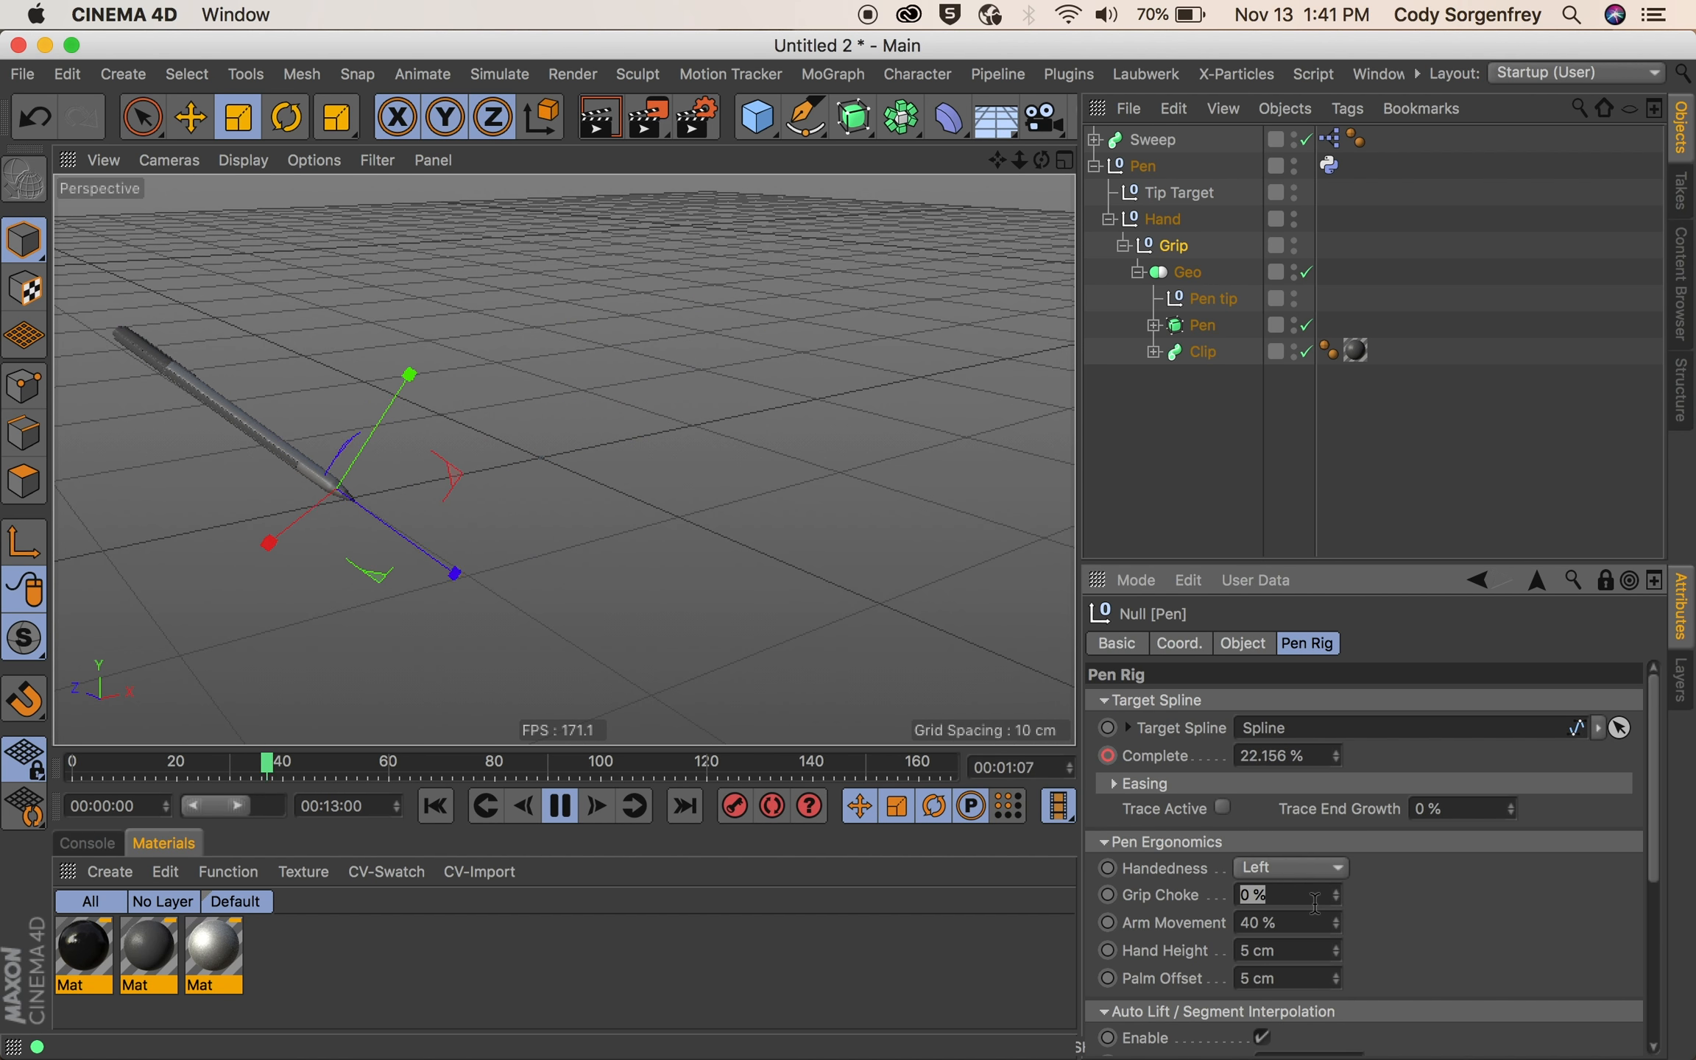
text(1)
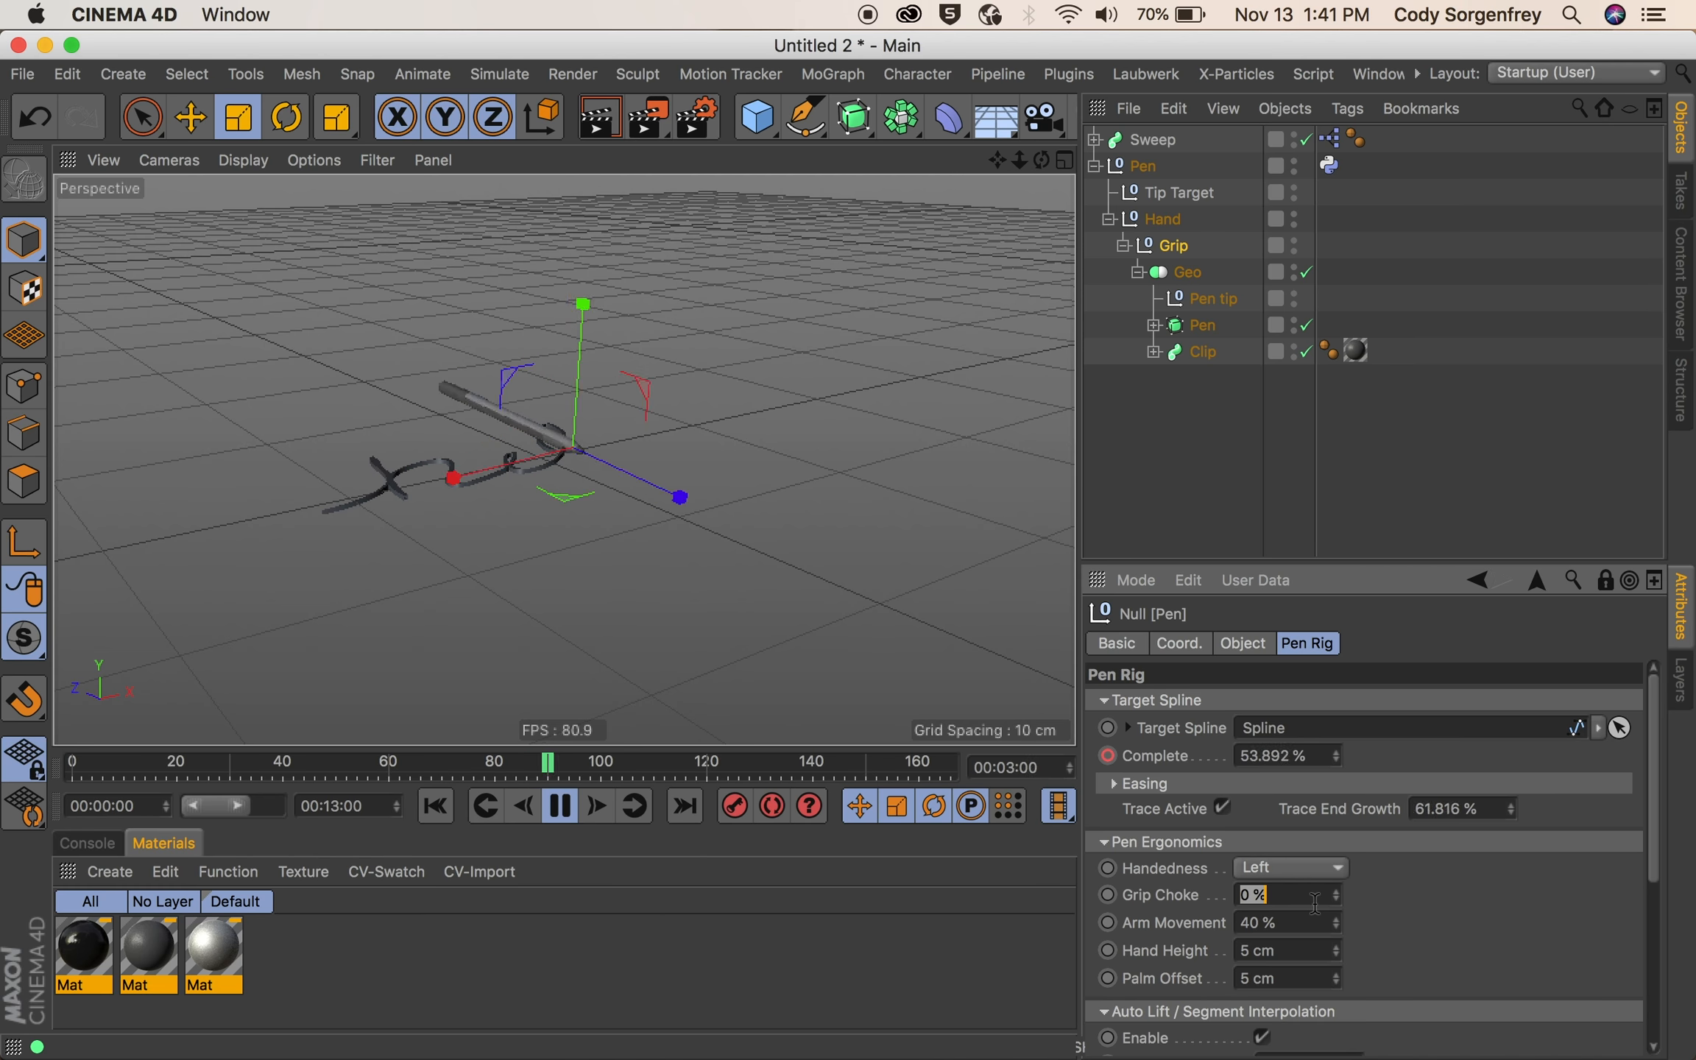
text(4)
key(Return)
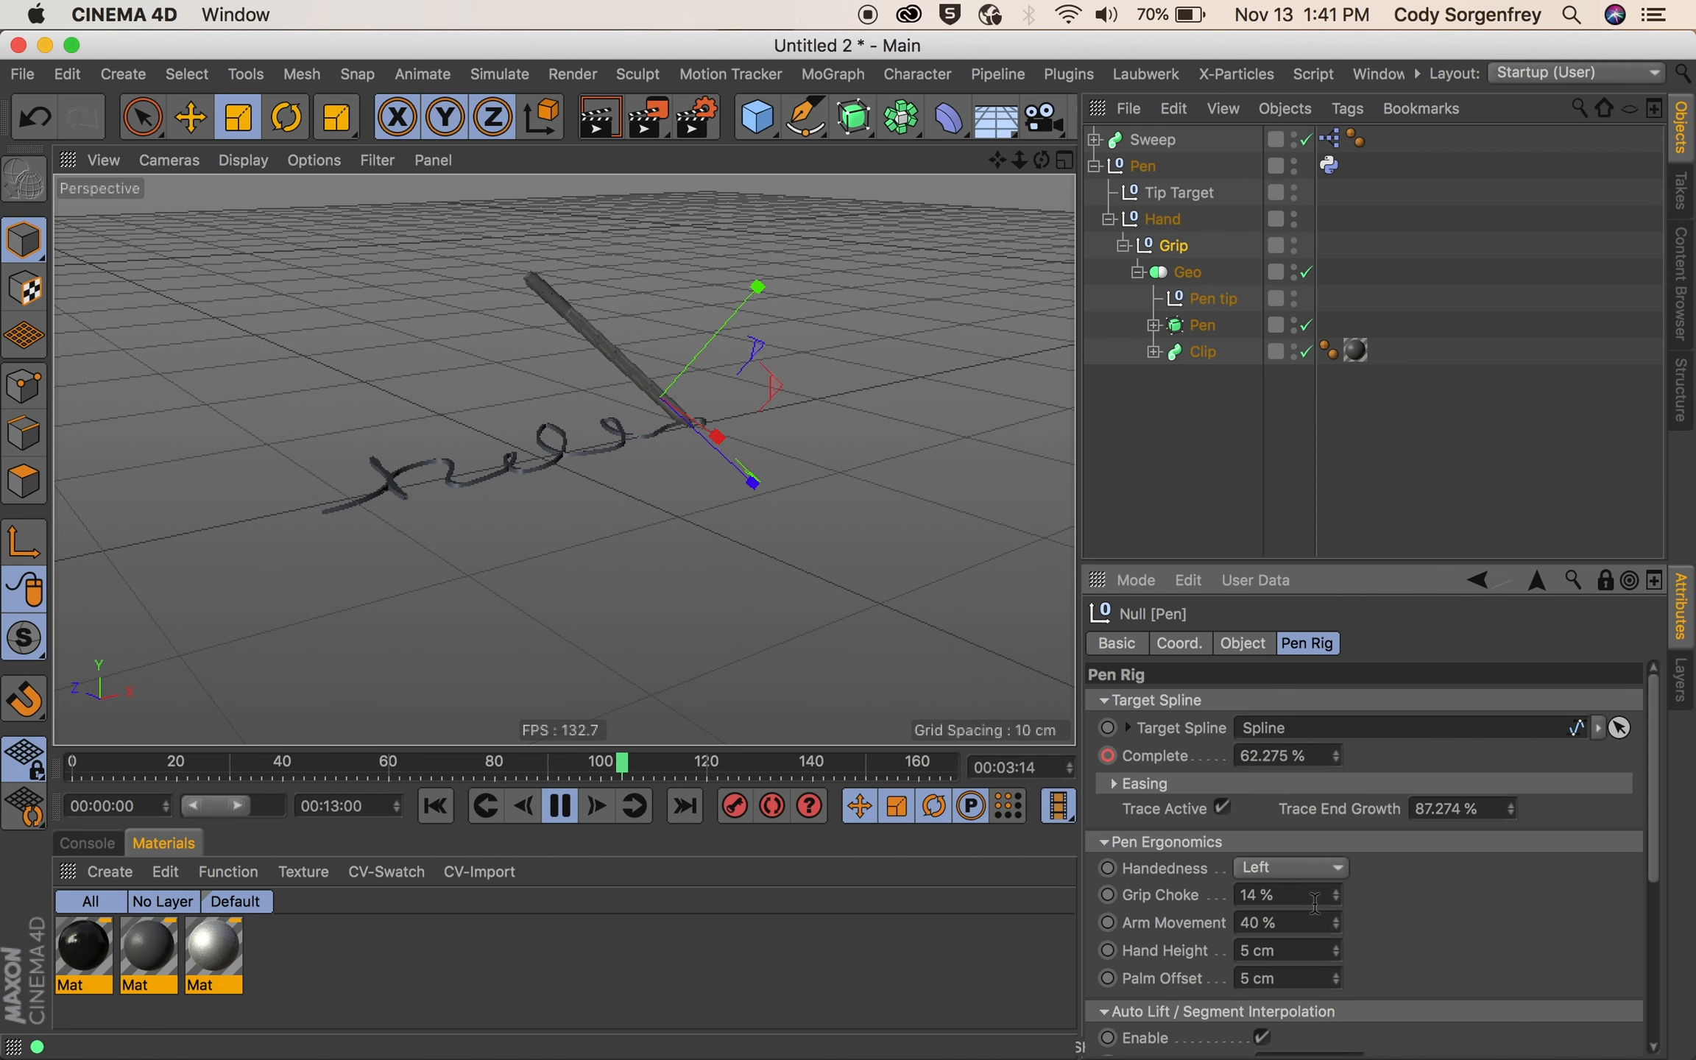
- Try the pen rig's Arm Movement at 100 % and 0 % while the animation plays
scroll(1362, 878, down, 2)
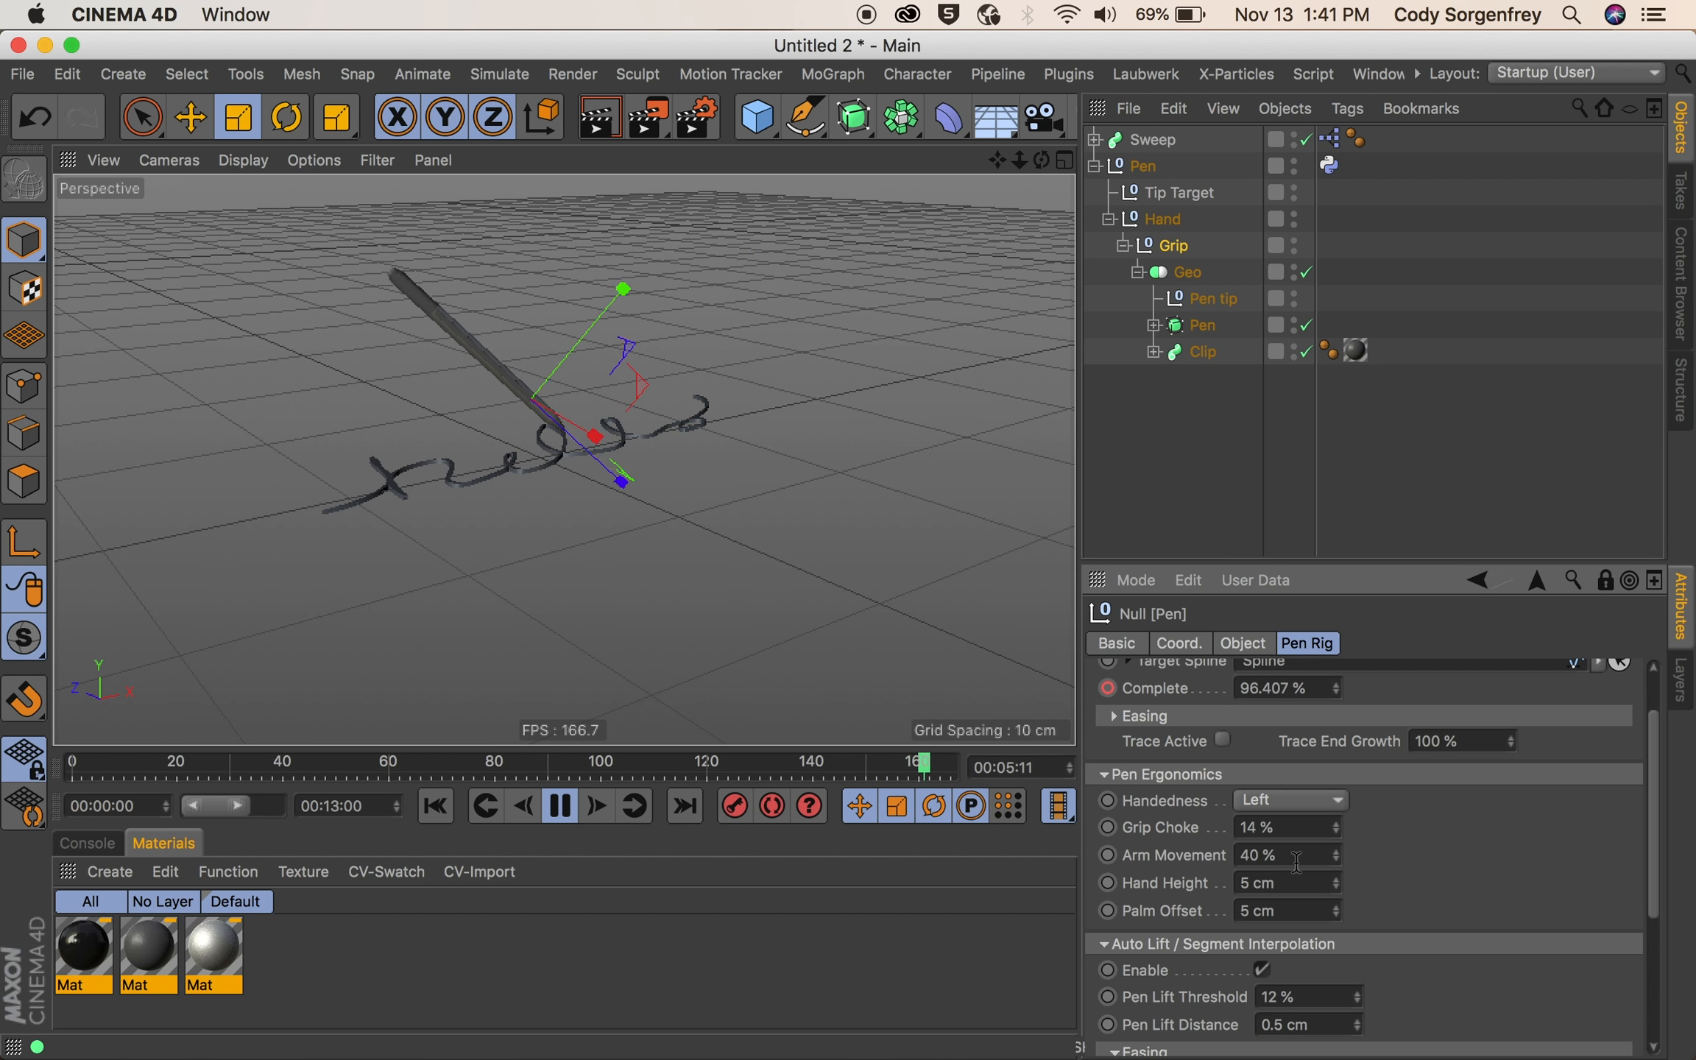
double_click(1296, 855)
text(10)
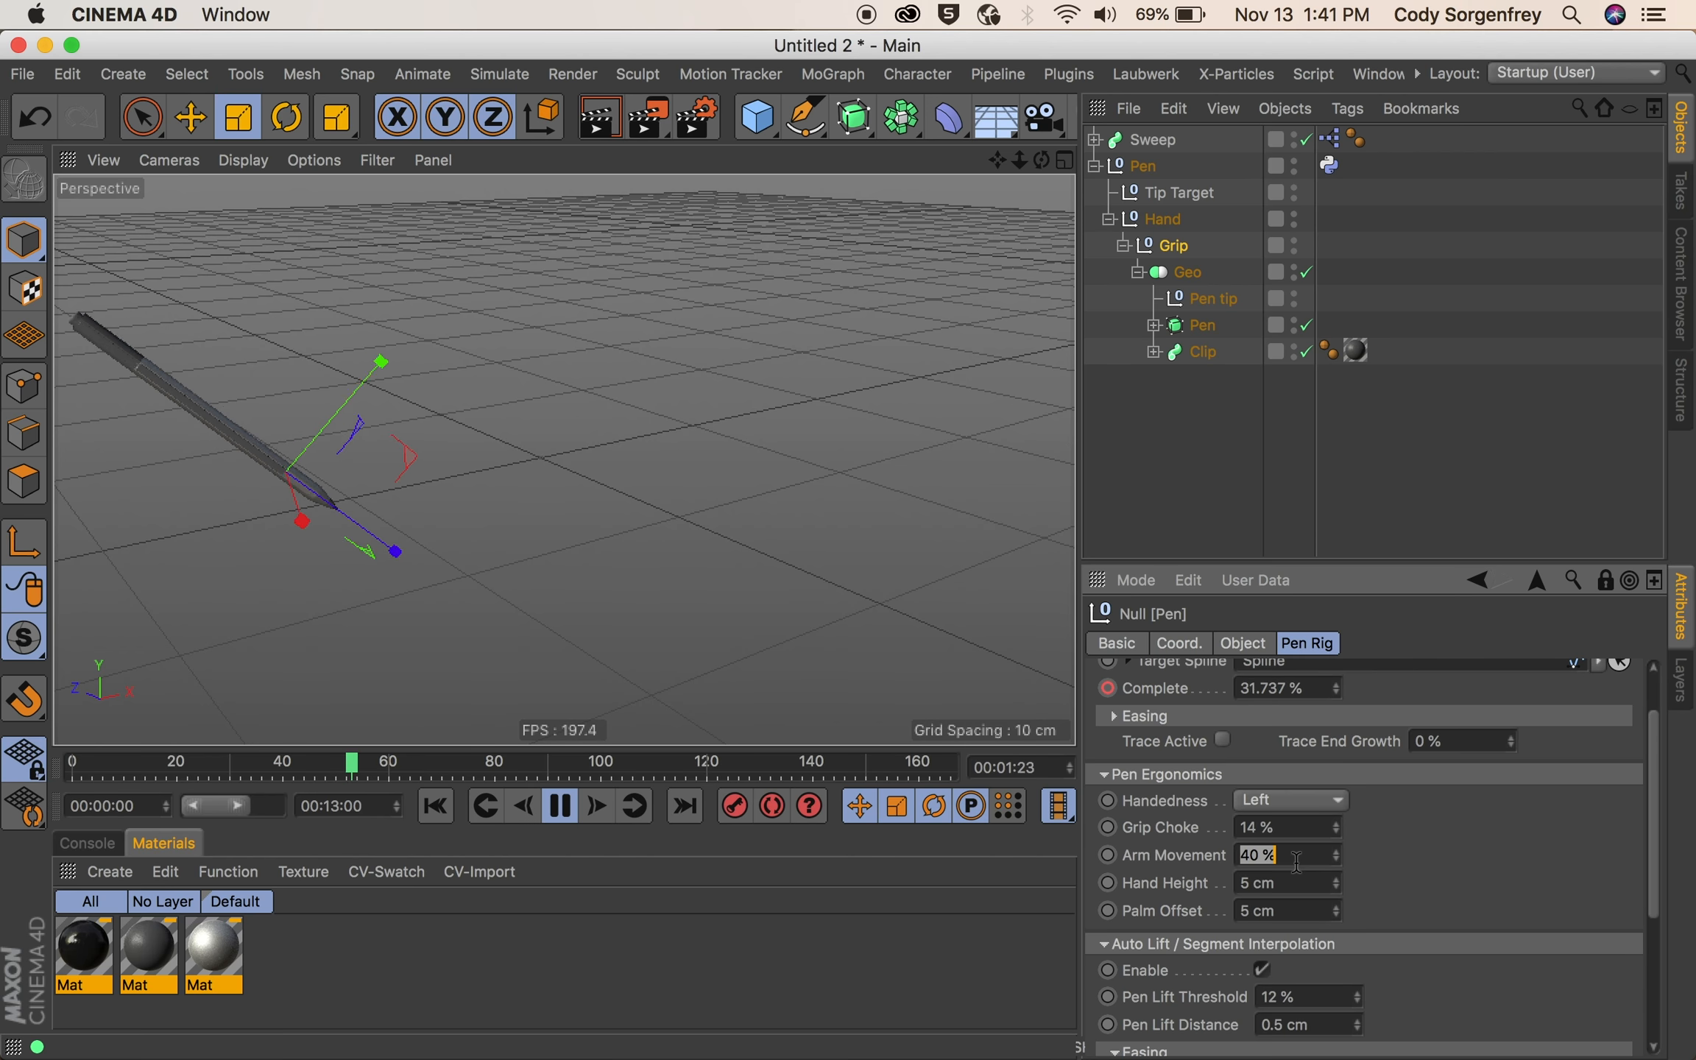
alt+drag(560, 378, 586, 462)
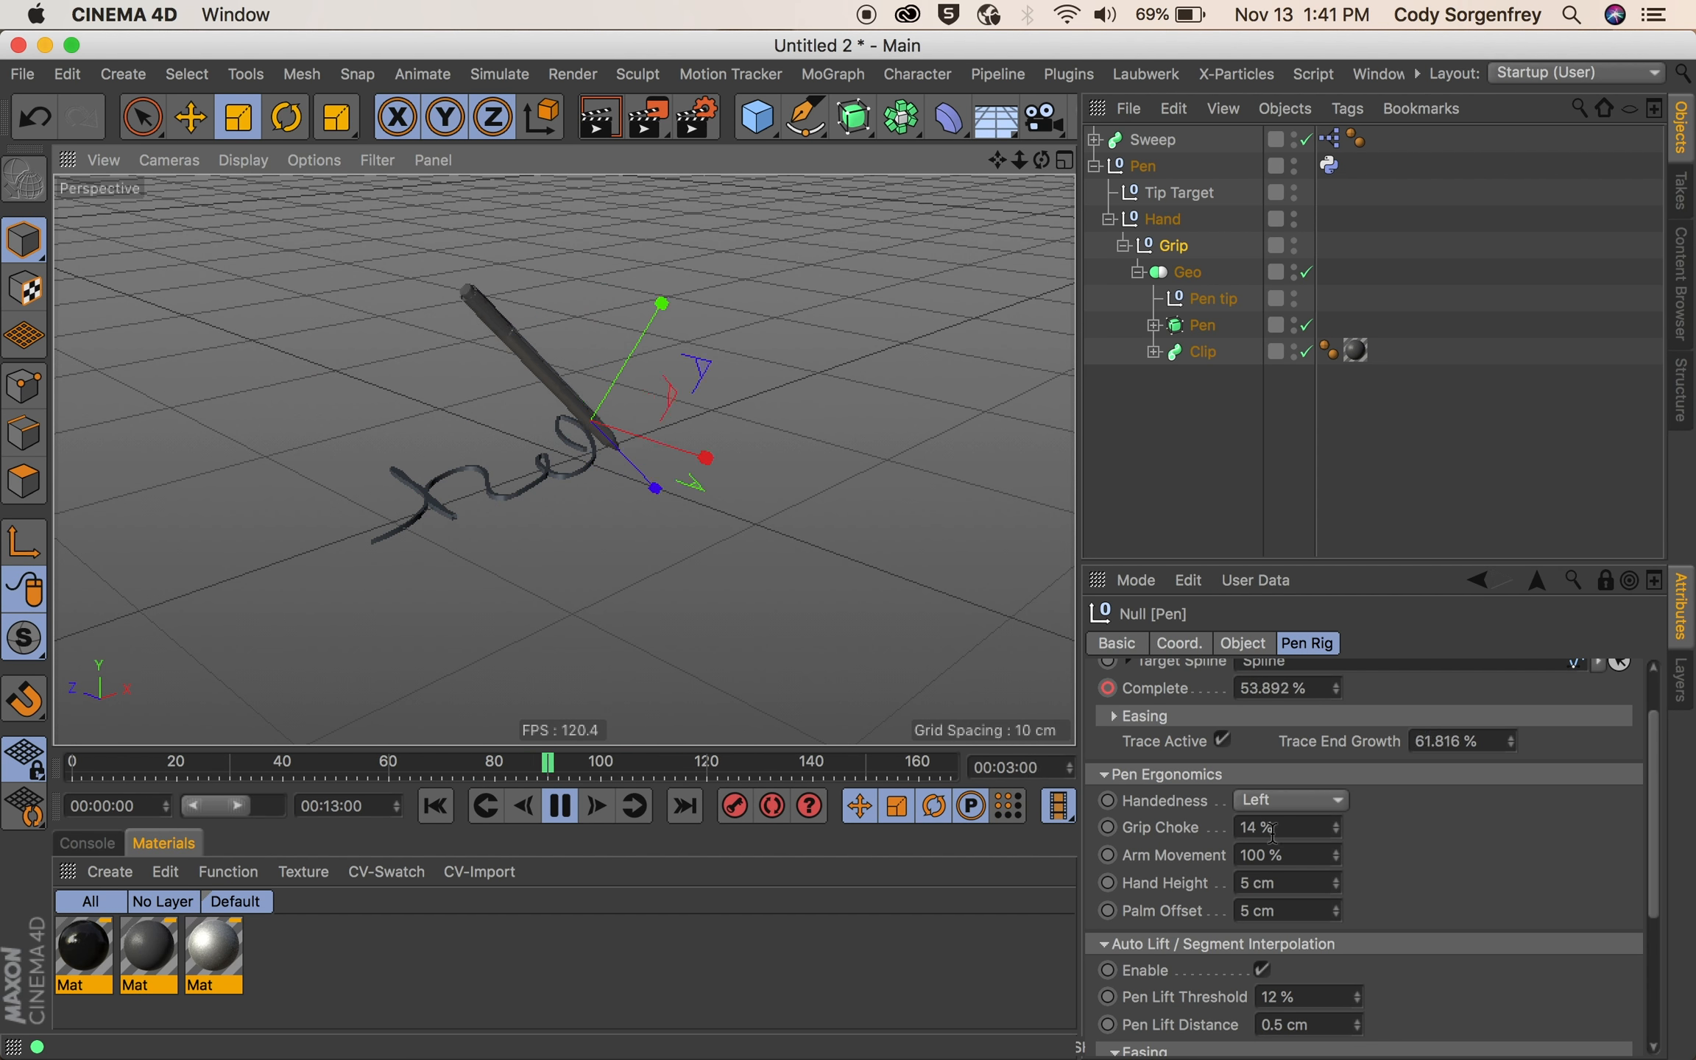
click(1283, 855)
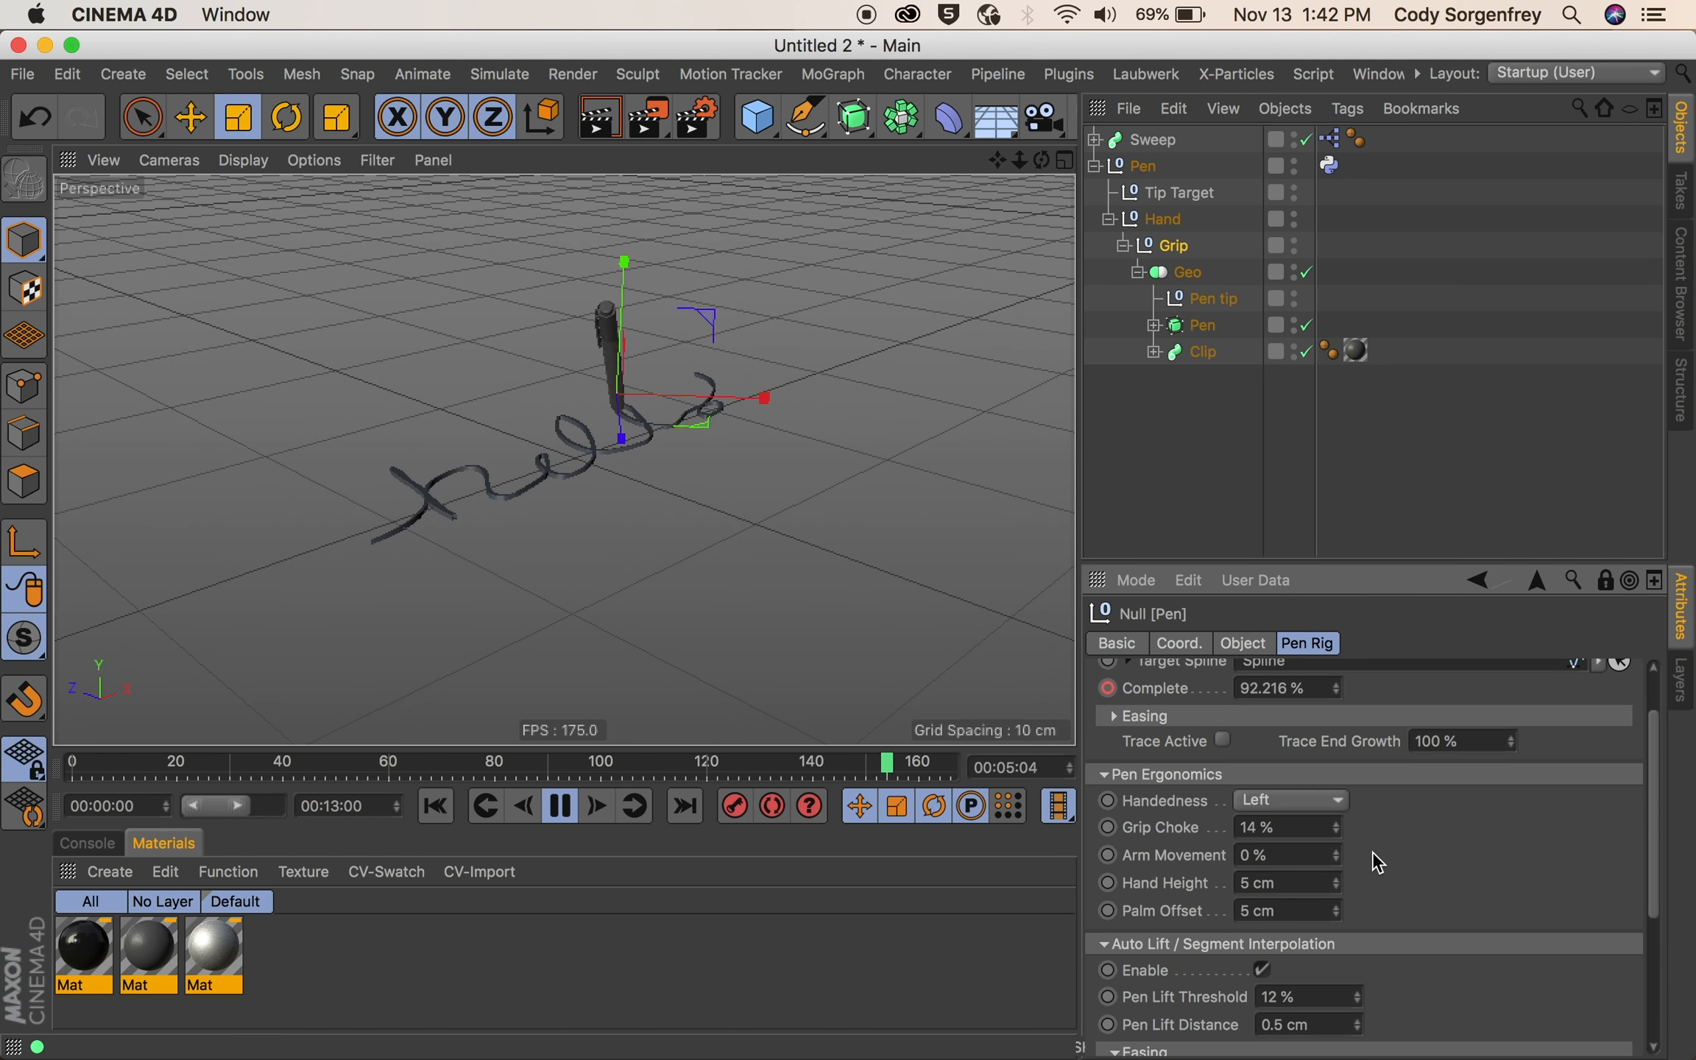
- Set the pen rig's Arm Movement to 50 %
double_click(1278, 854)
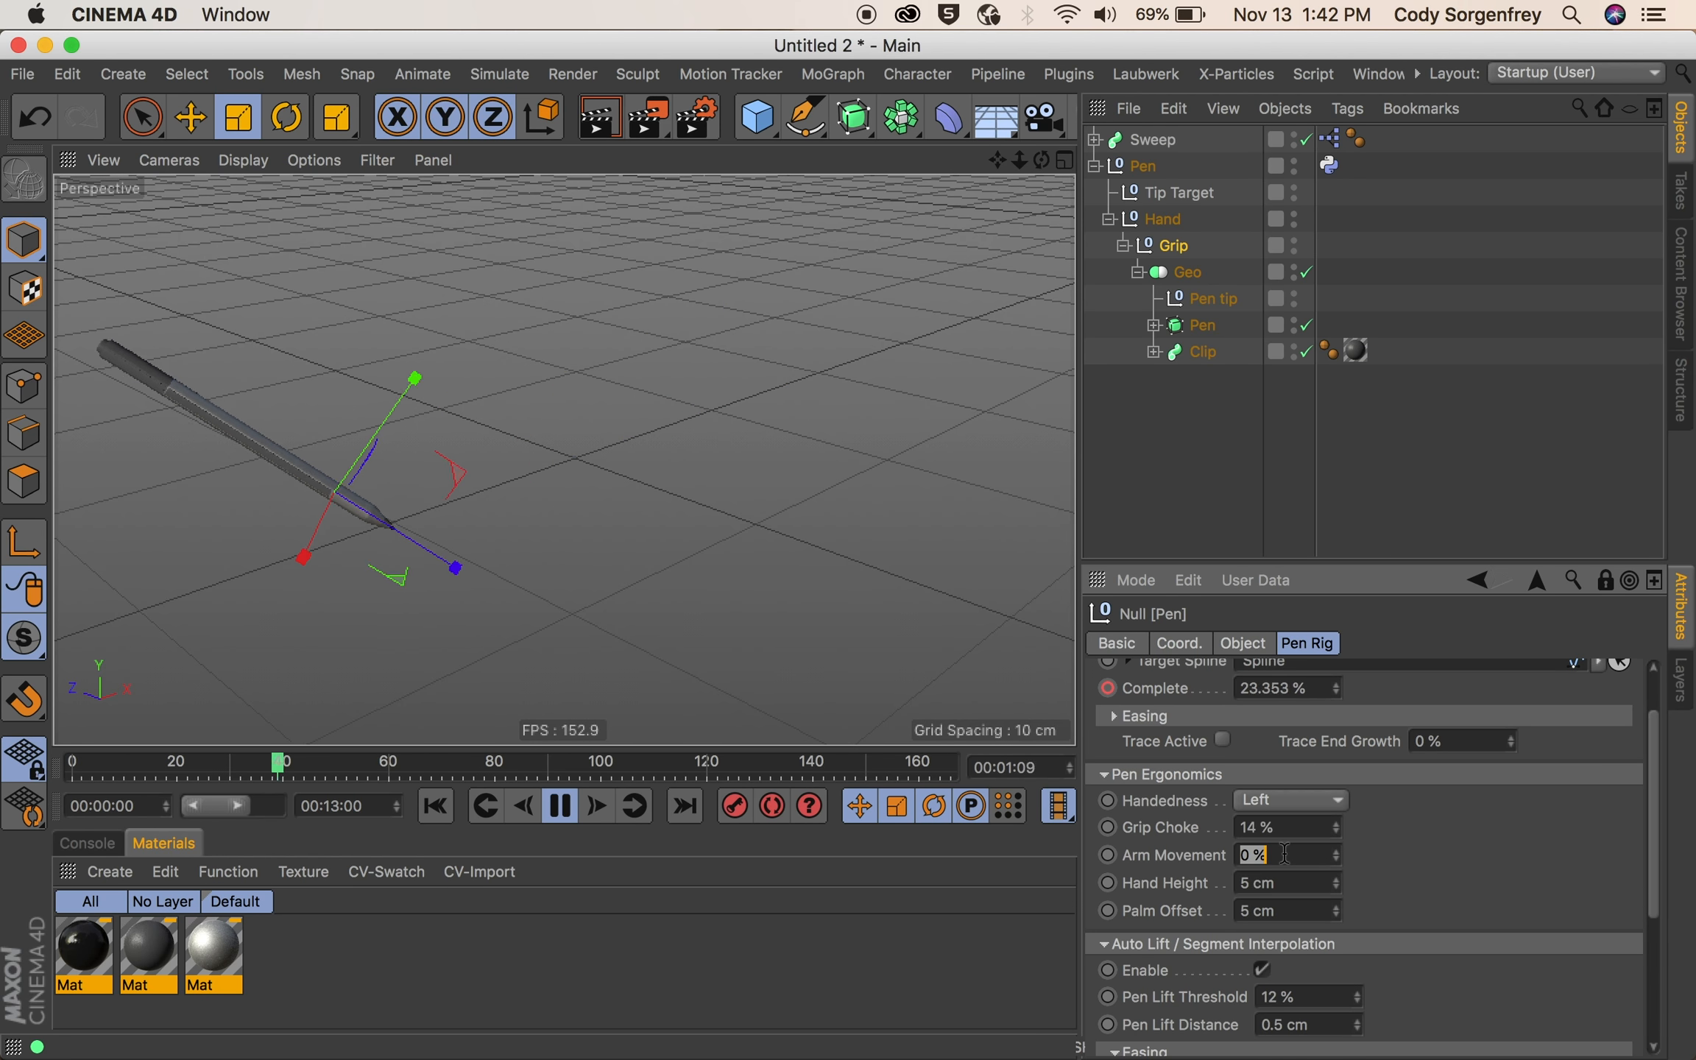
text(50)
key(Return)
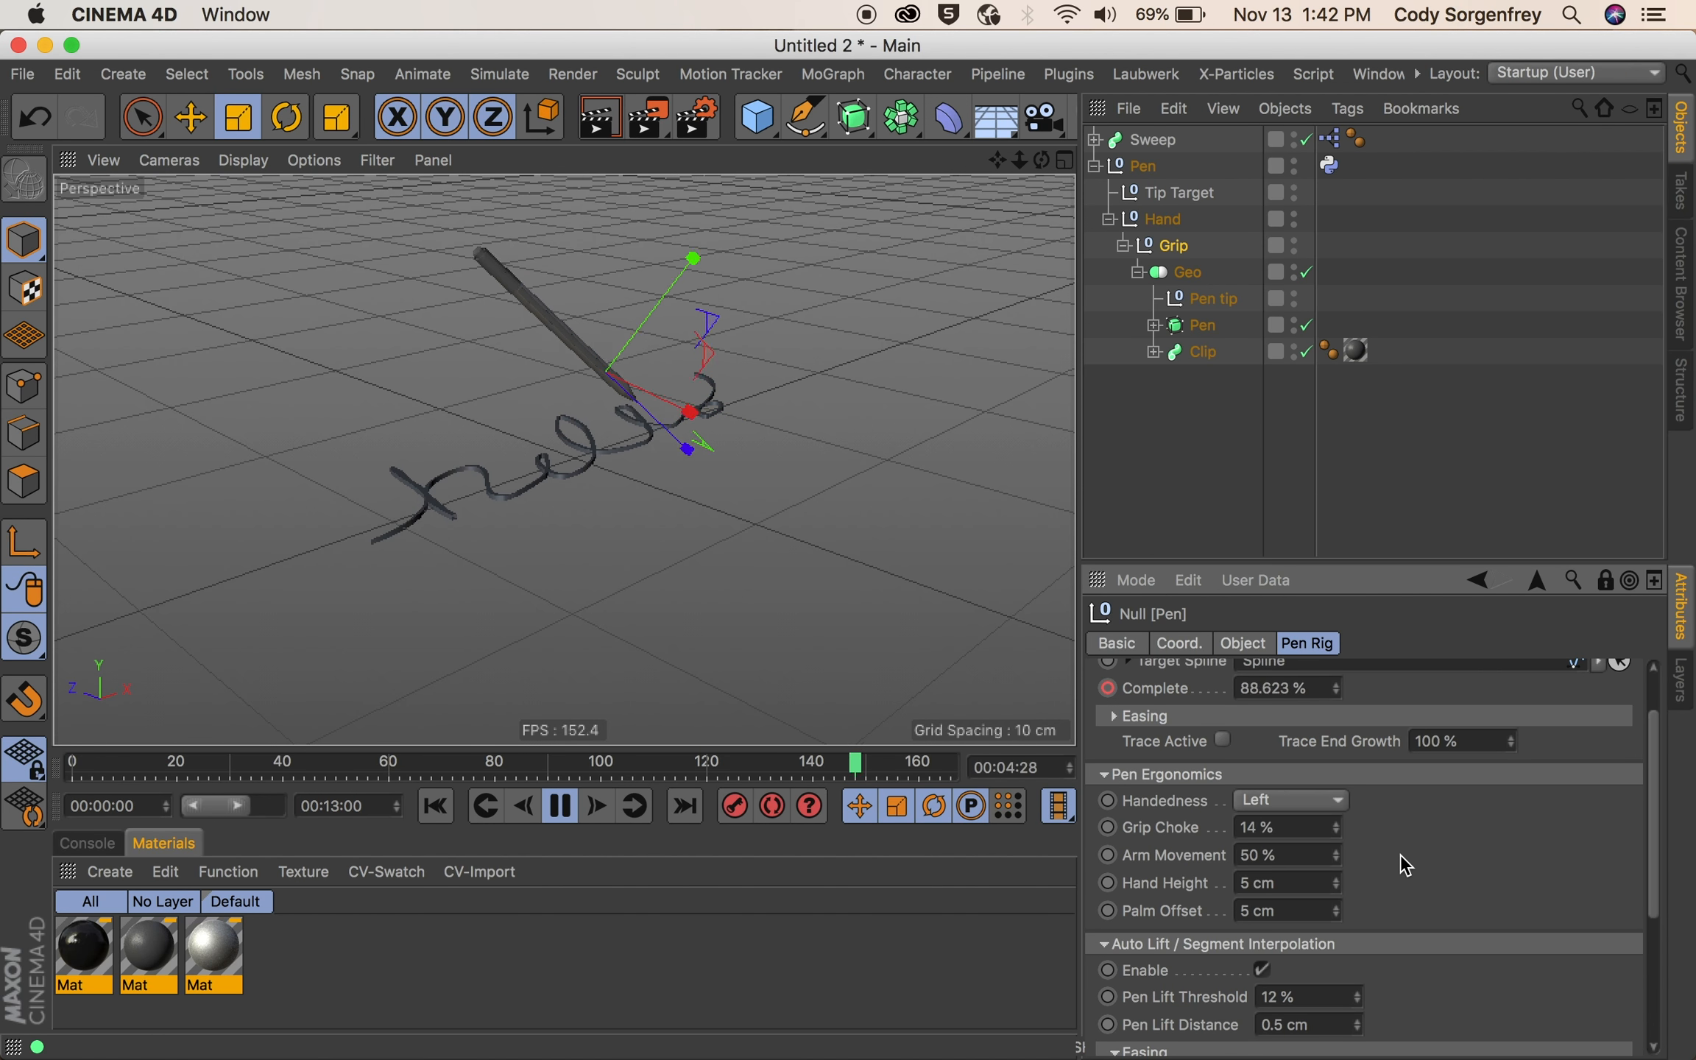
- With the animation rewound, try lowering the Hand Height to 2 cm and return it to 5 cm
middle_drag(1400, 856, 1407, 823)
key(shift+f)
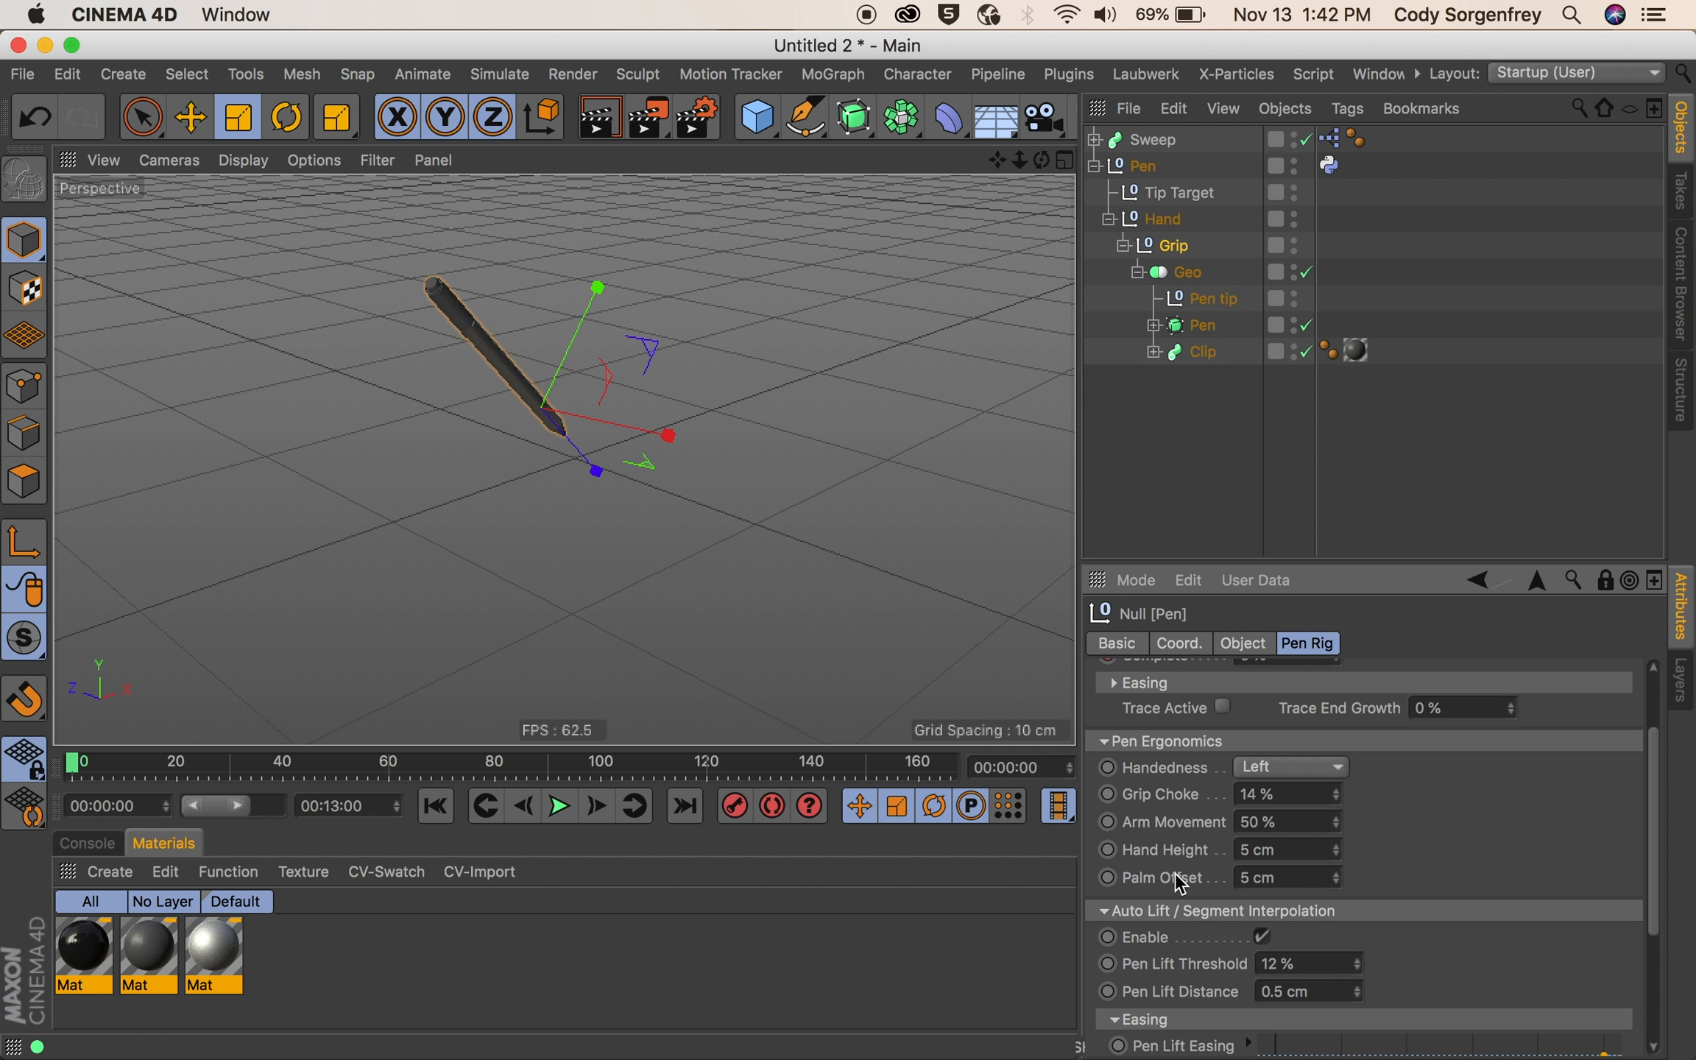
click(1340, 856)
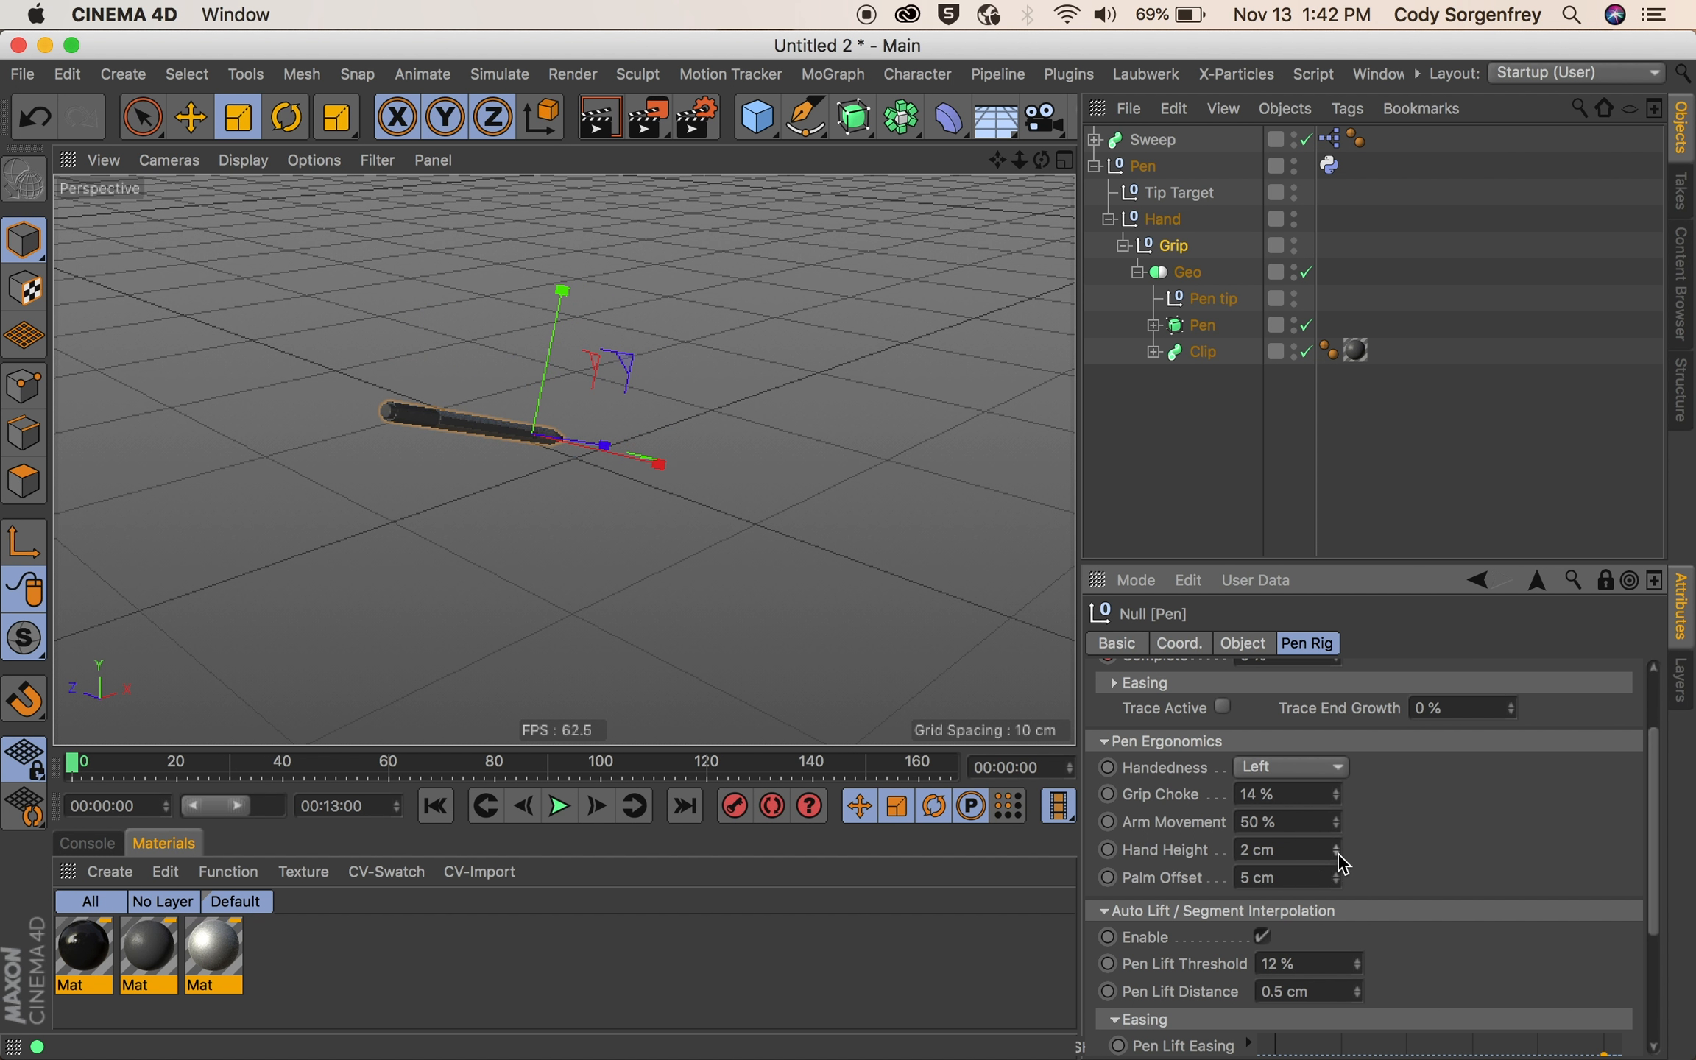
click(1336, 845)
click(1337, 844)
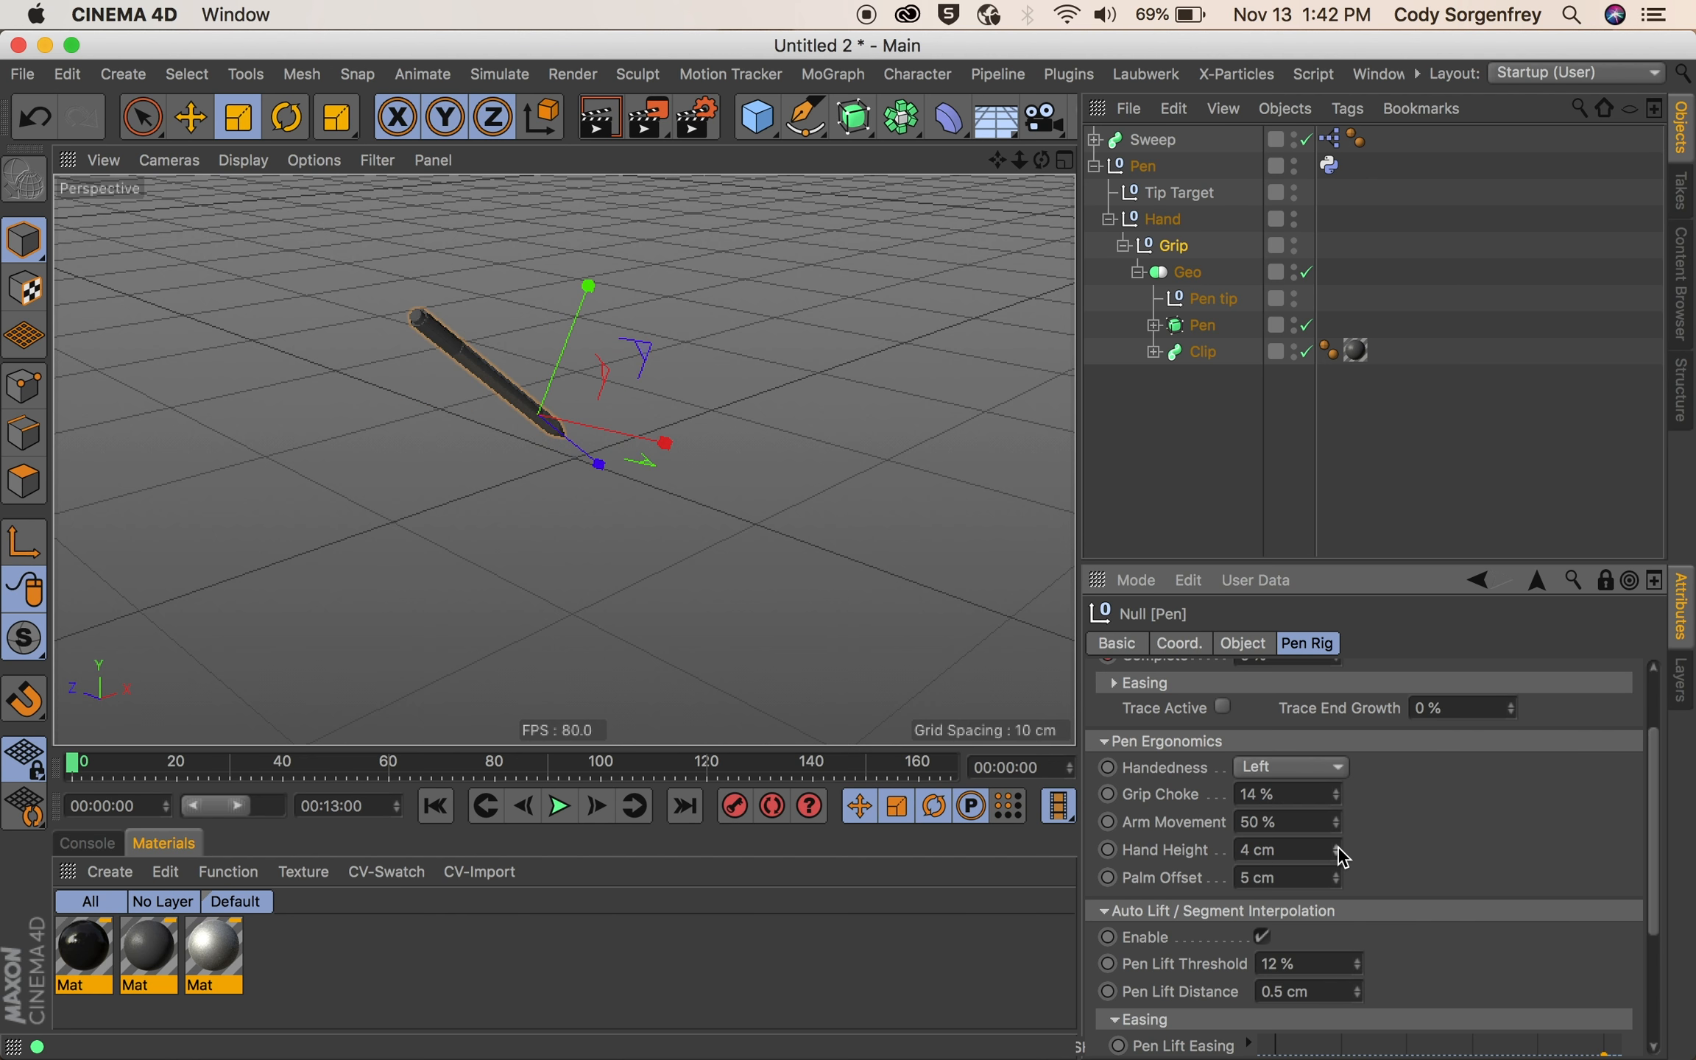
click(1337, 845)
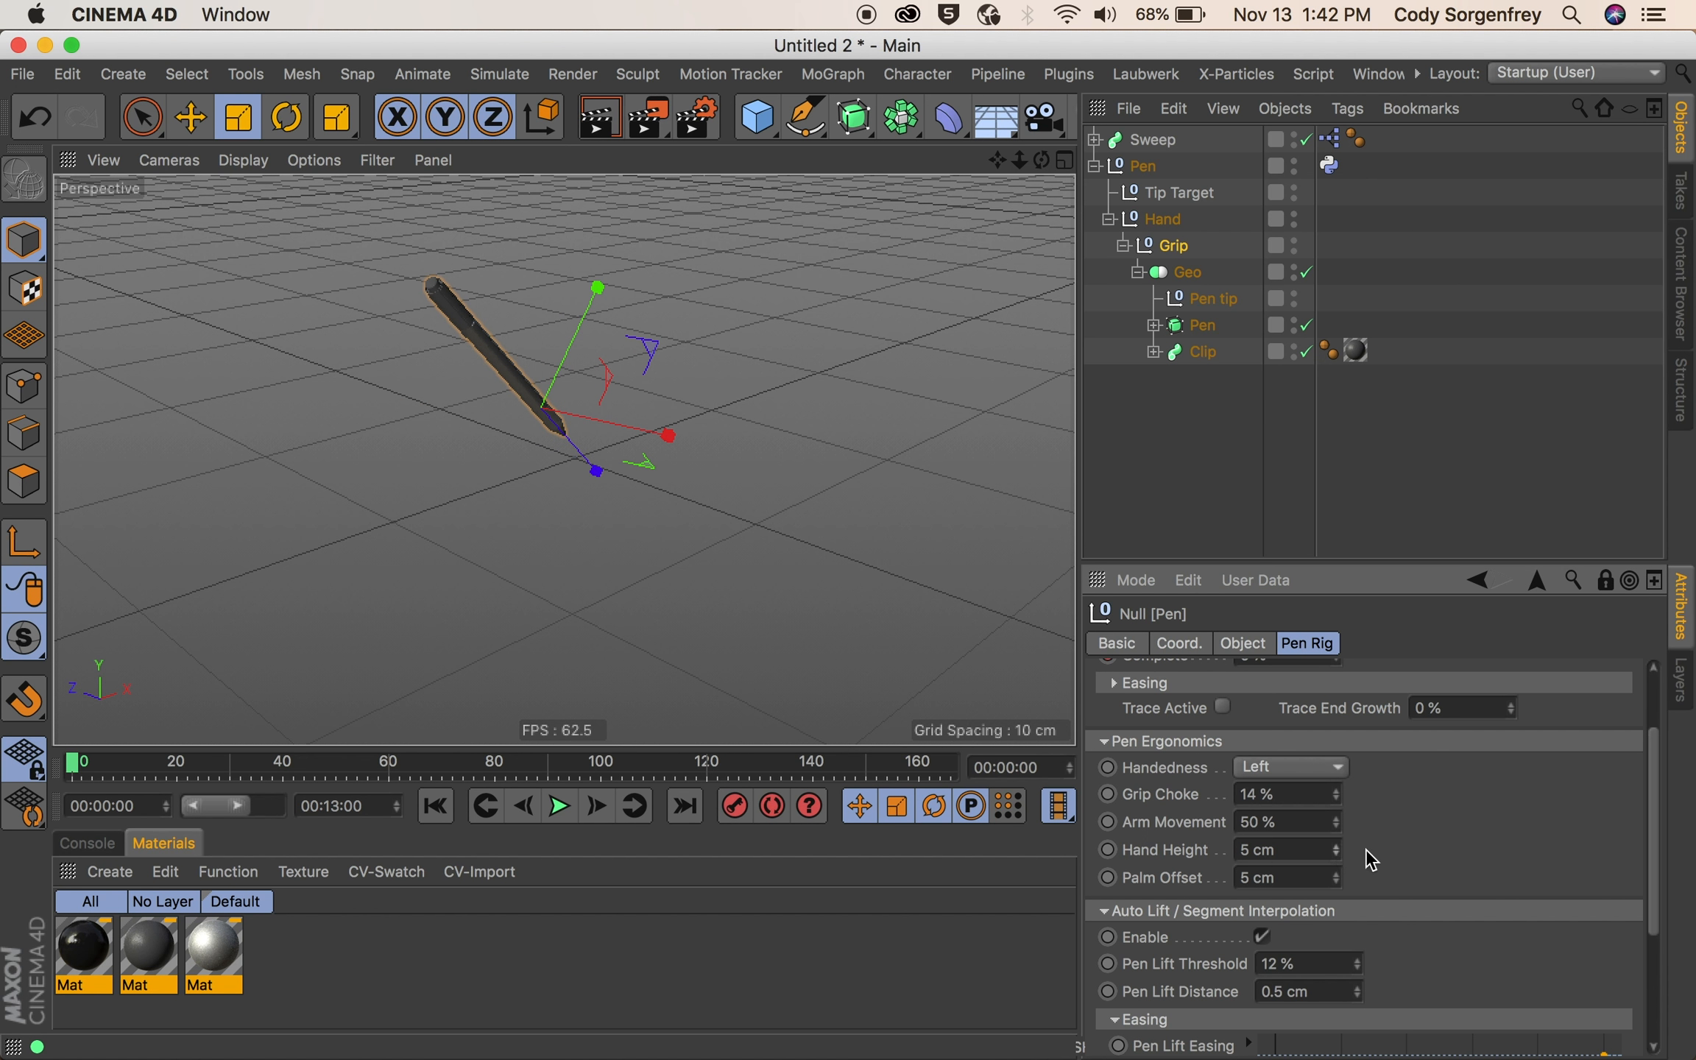
- Try different Palm Offset values for the pen rig and return the setting to 5 cm
click(1337, 882)
click(1335, 875)
click(1335, 875)
click(1335, 875)
mouse_move(1424, 864)
mouse_down()
mouse_move(1423, 803)
mouse_move(1431, 872)
mouse_up()
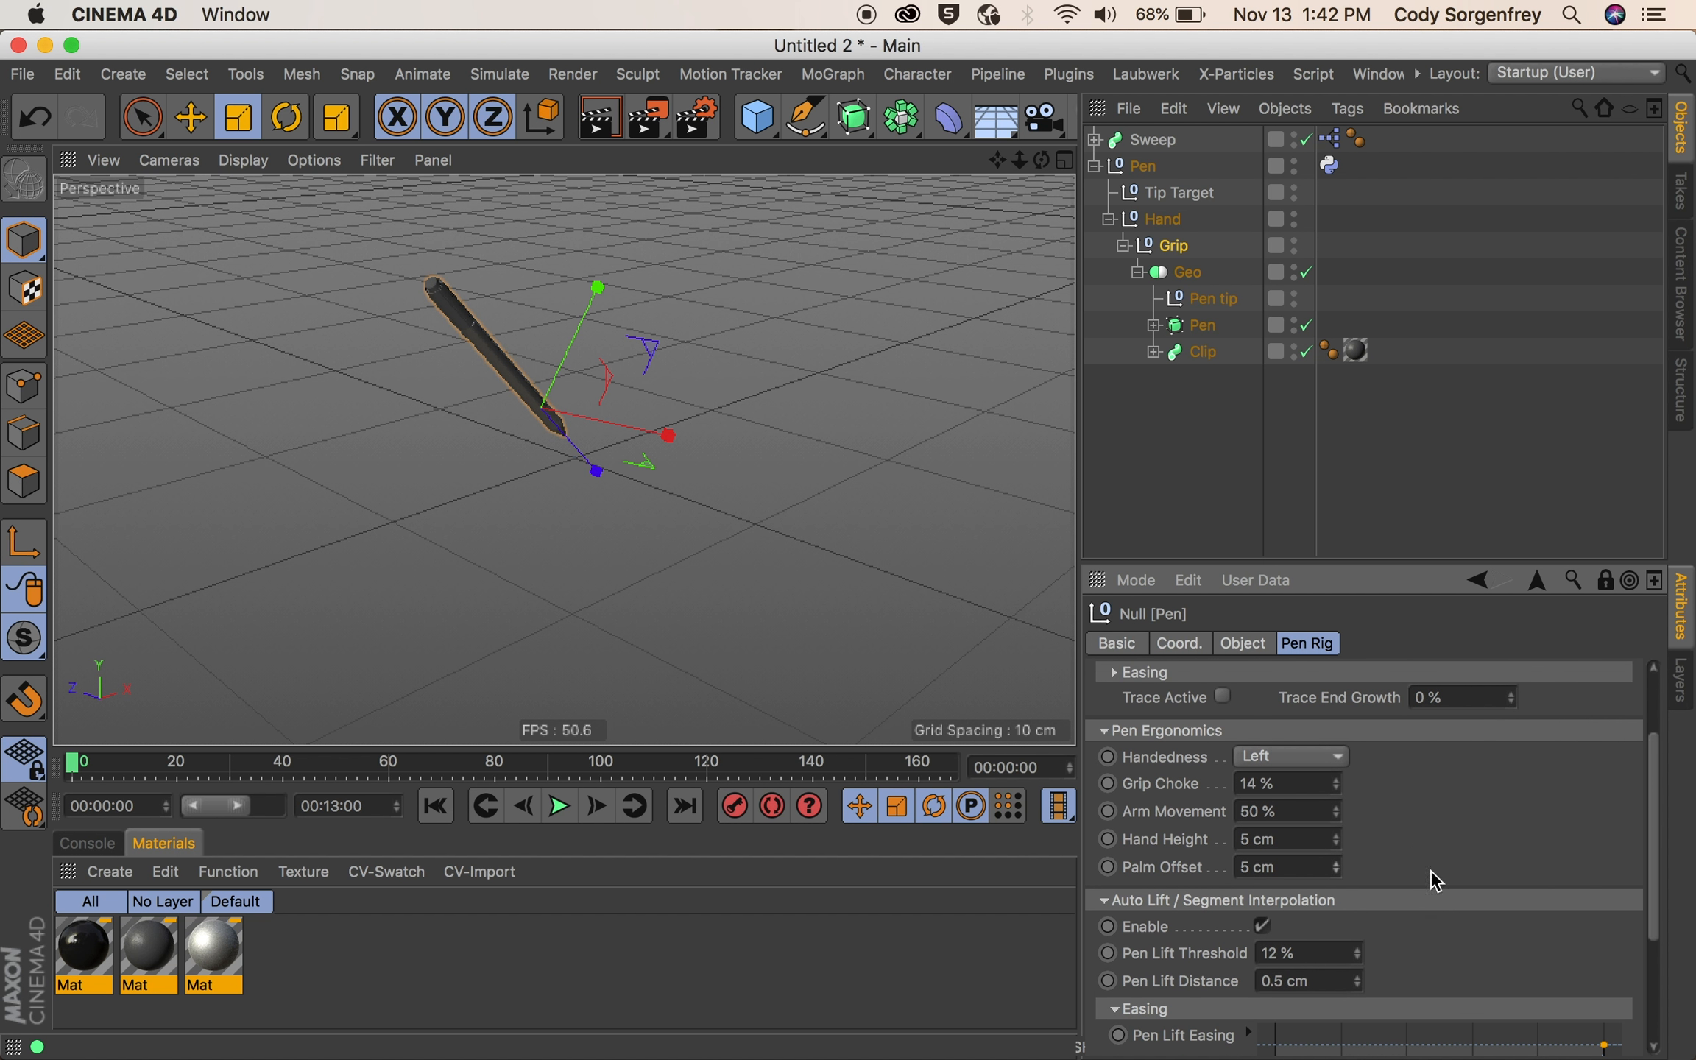
- Play the animation and disable the pen rig's Auto Lift / Segment Interpolation
click(559, 806)
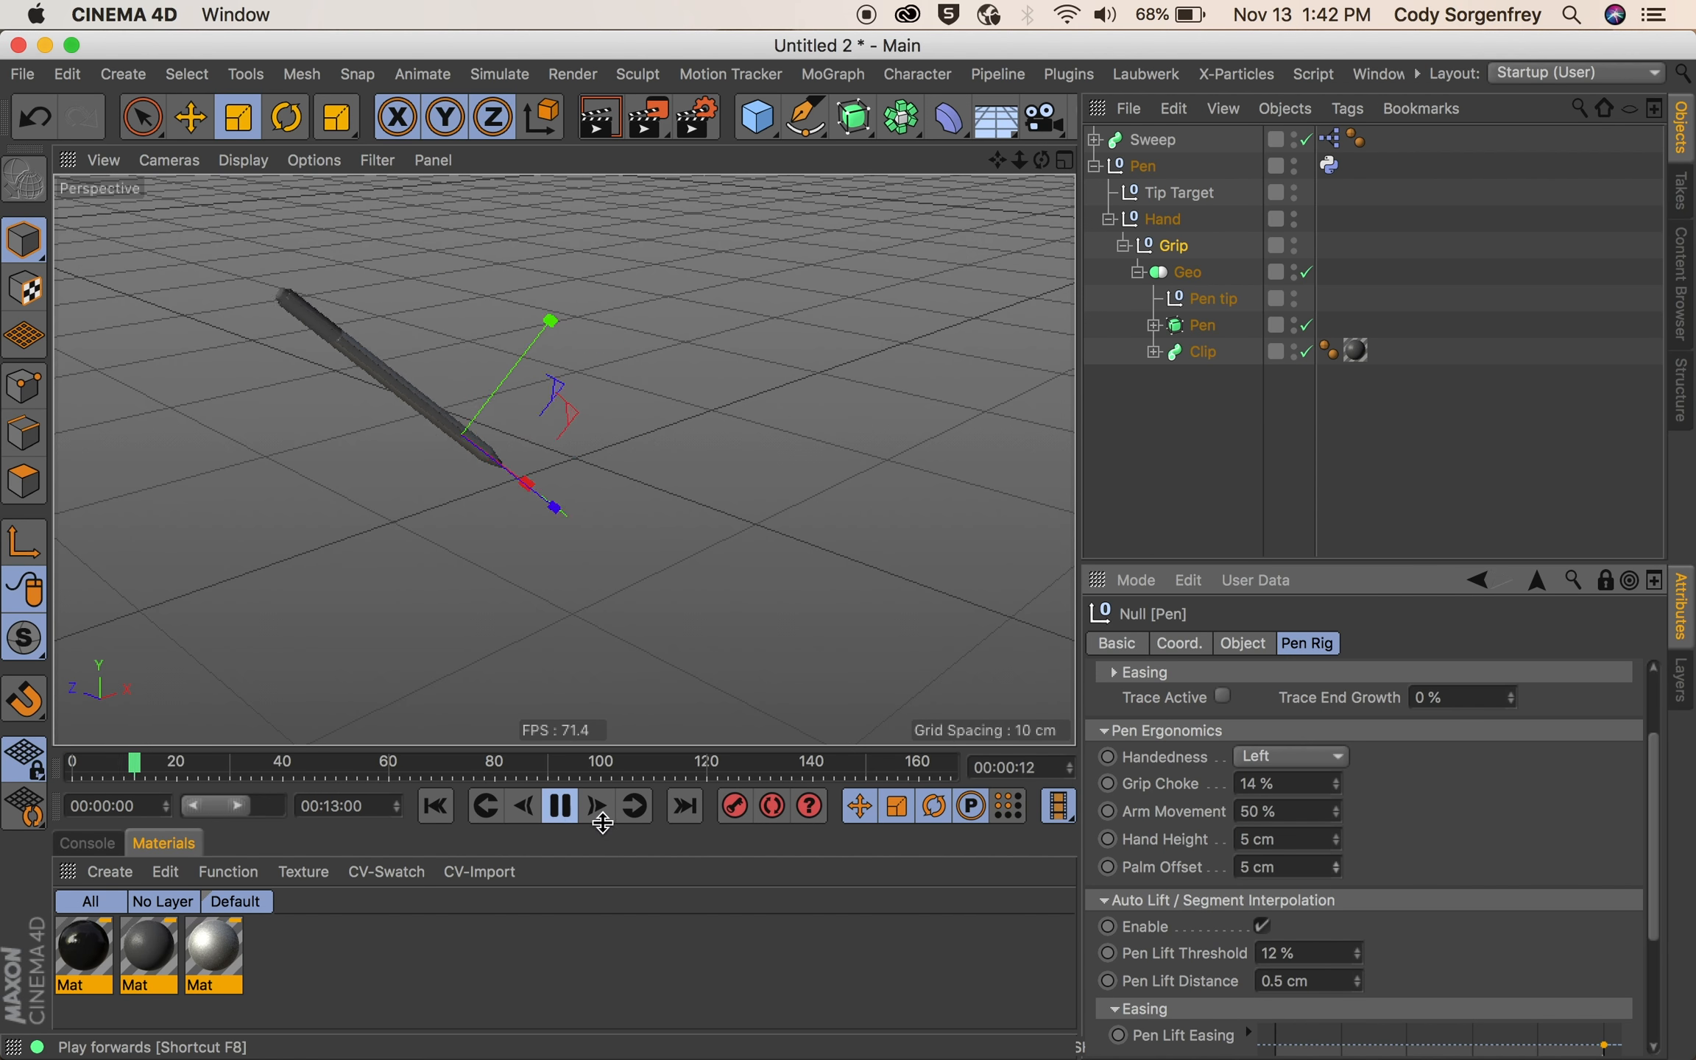
drag(1420, 873, 1423, 836)
drag(1424, 899, 1427, 852)
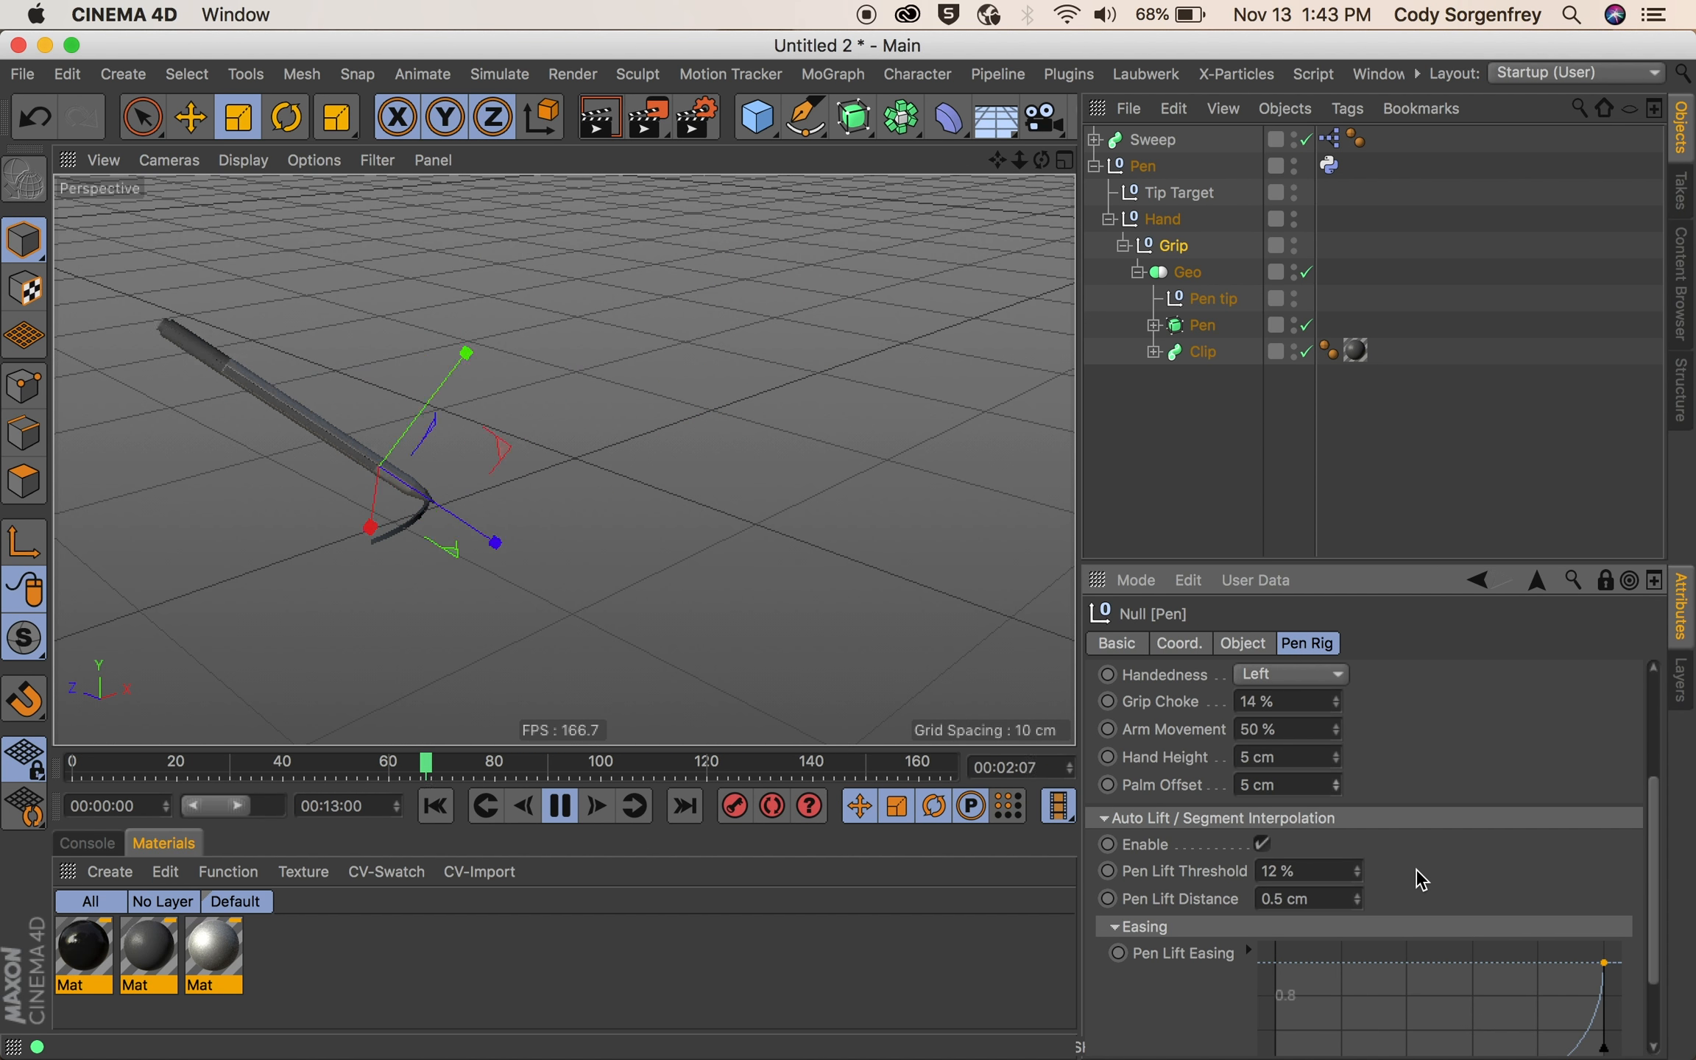
click(1262, 845)
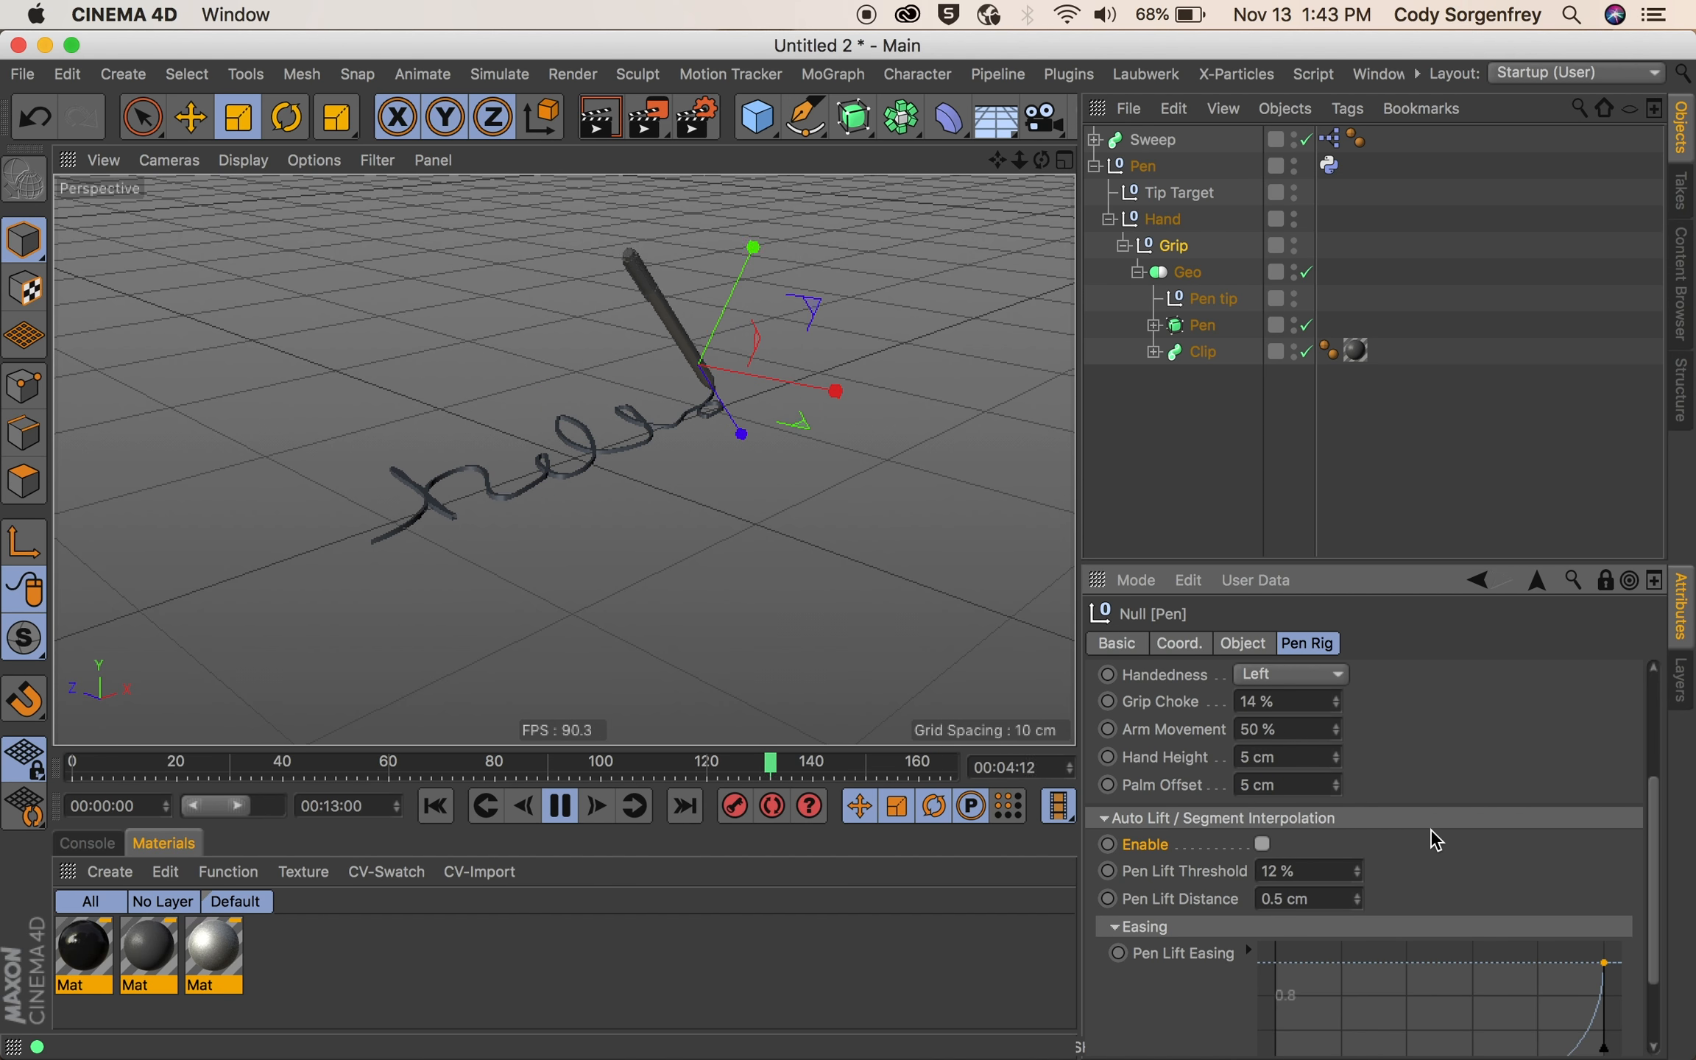
- Re-enable the pen rig's Auto Lift / Segment Interpolation and set the Pen Lift Threshold to 1 % after trying 25 %
click(1262, 843)
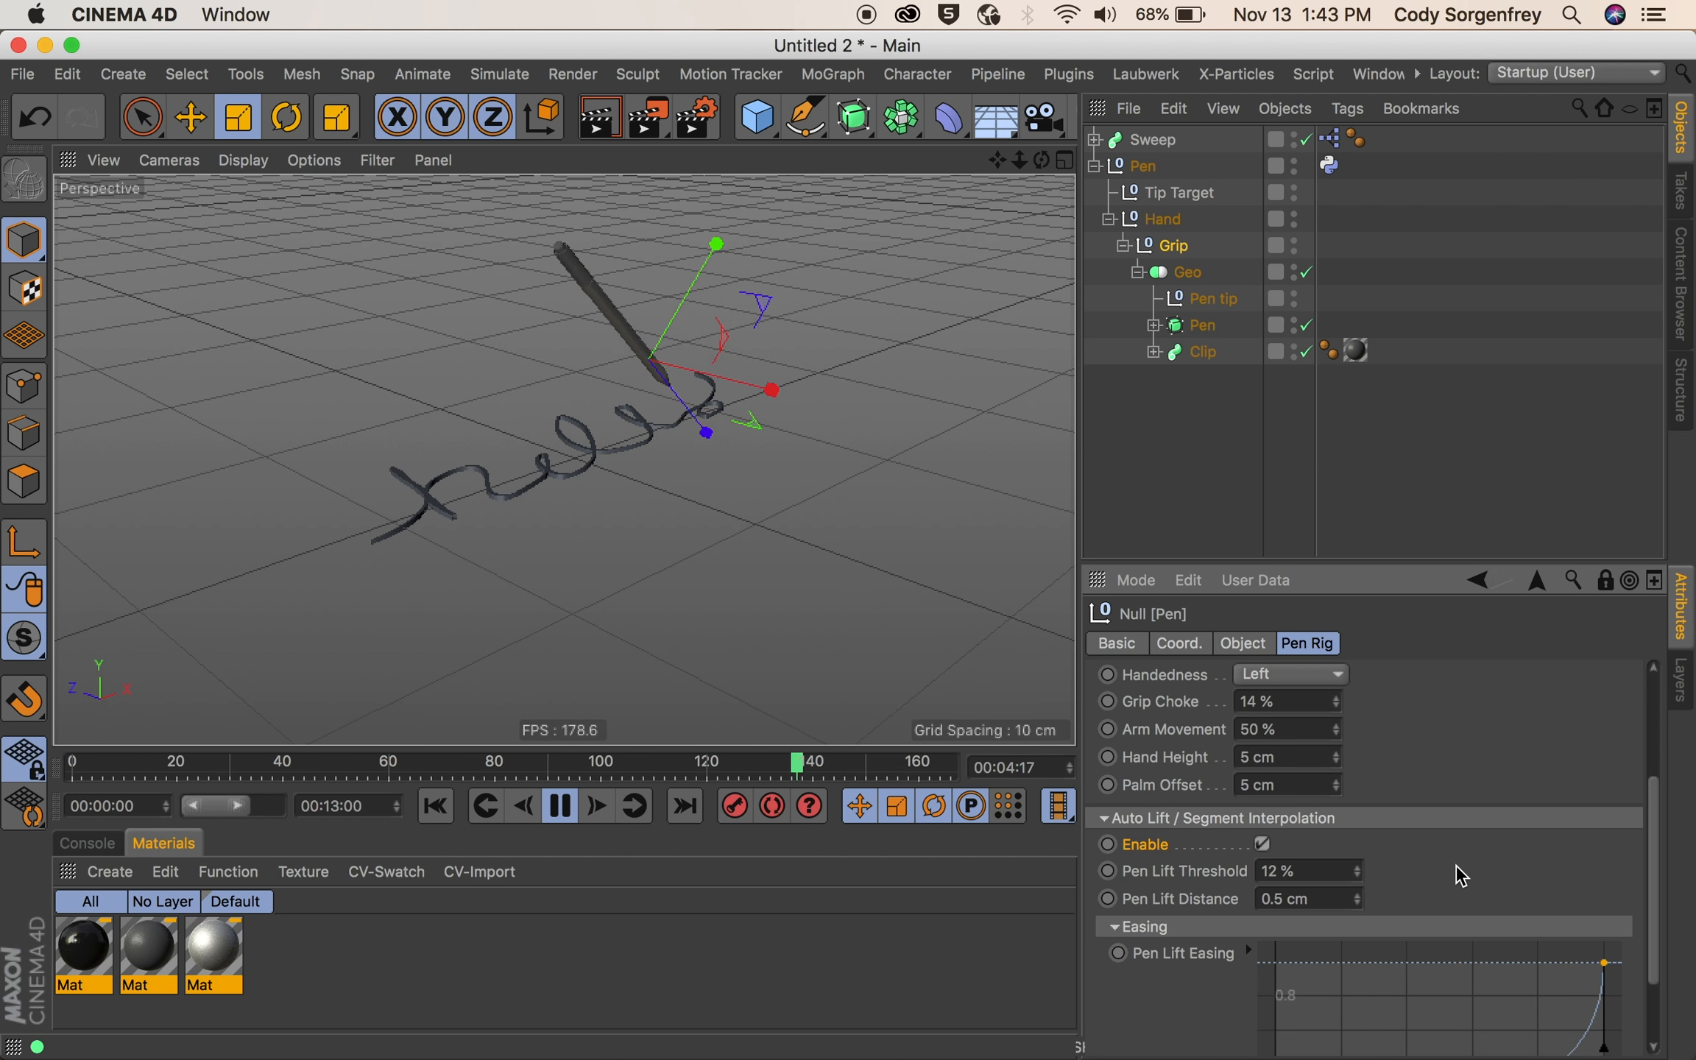
scroll(1422, 854, down, 1)
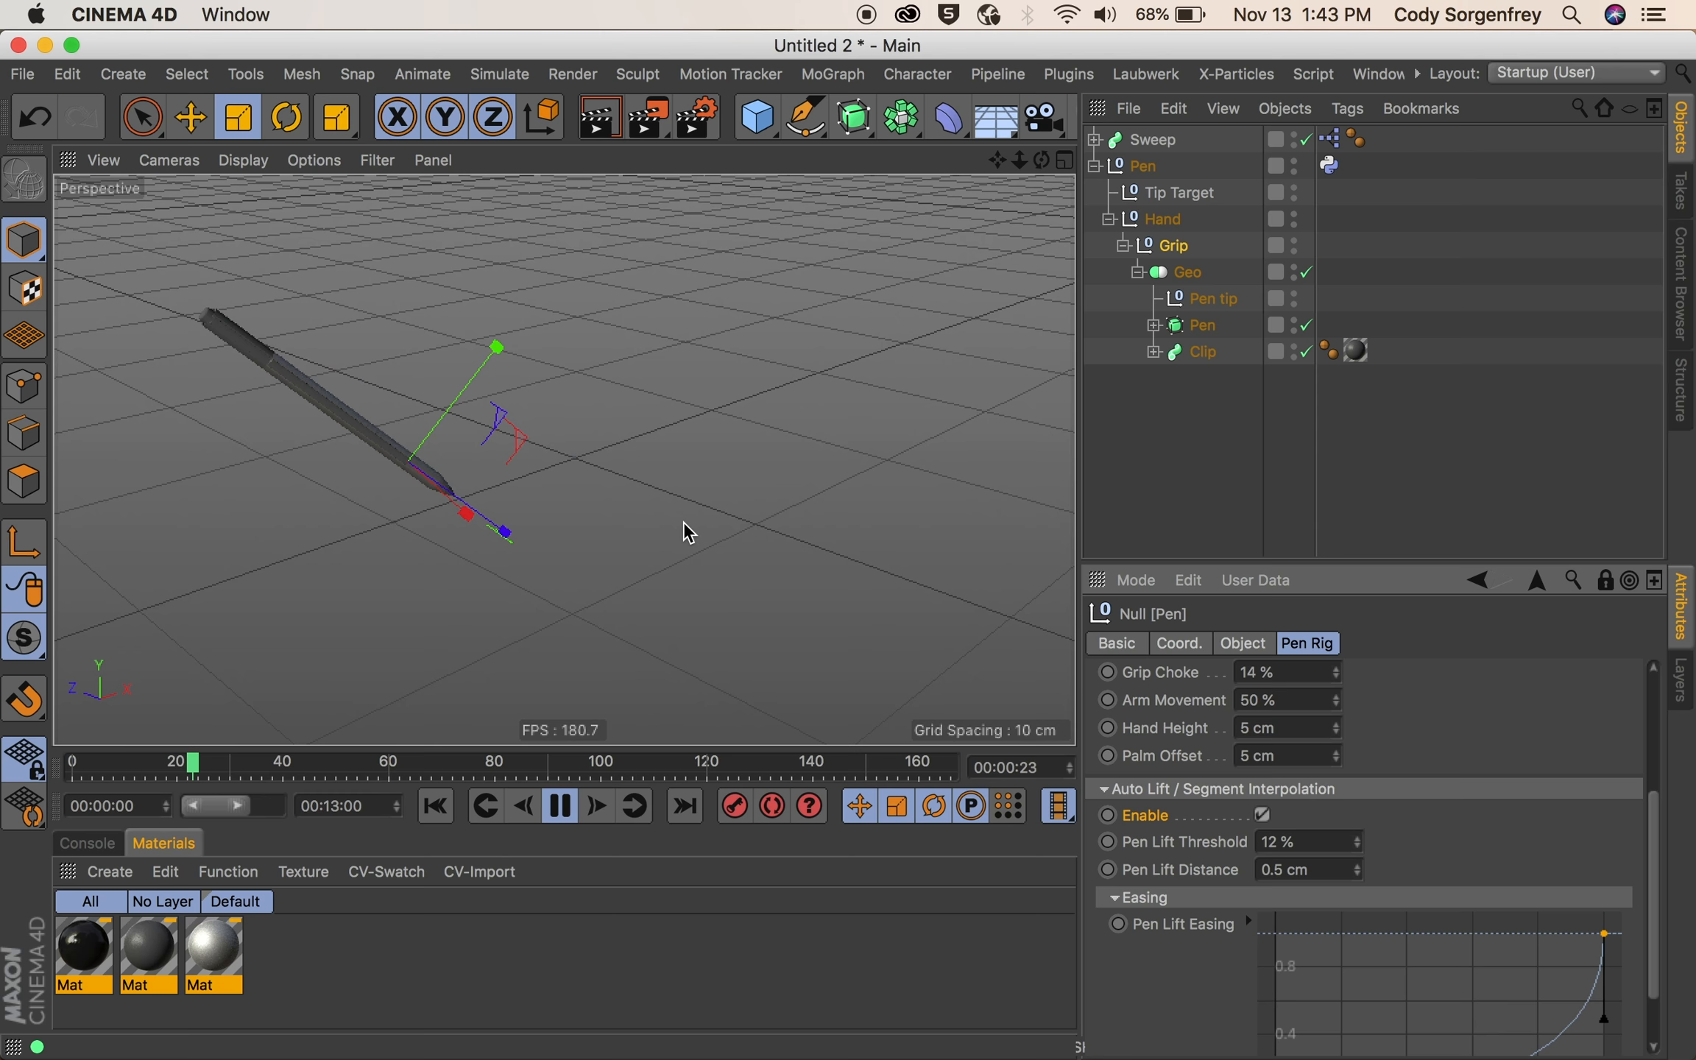
click(1354, 839)
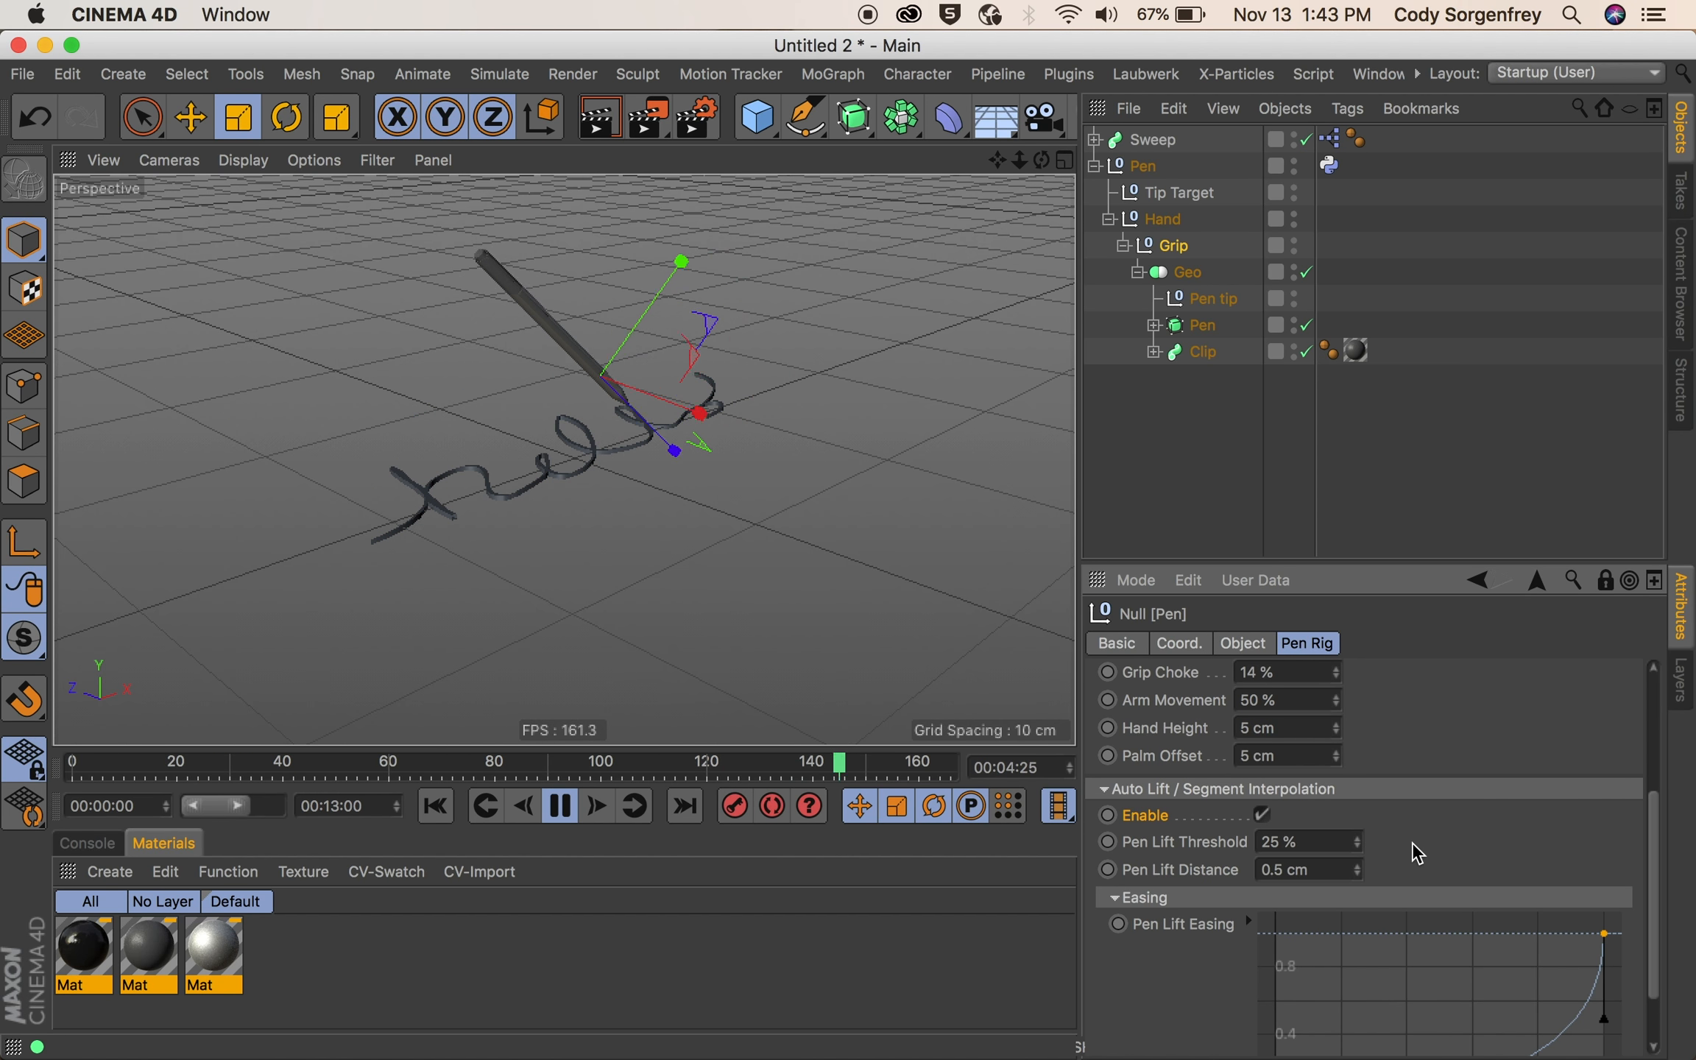
click(1336, 841)
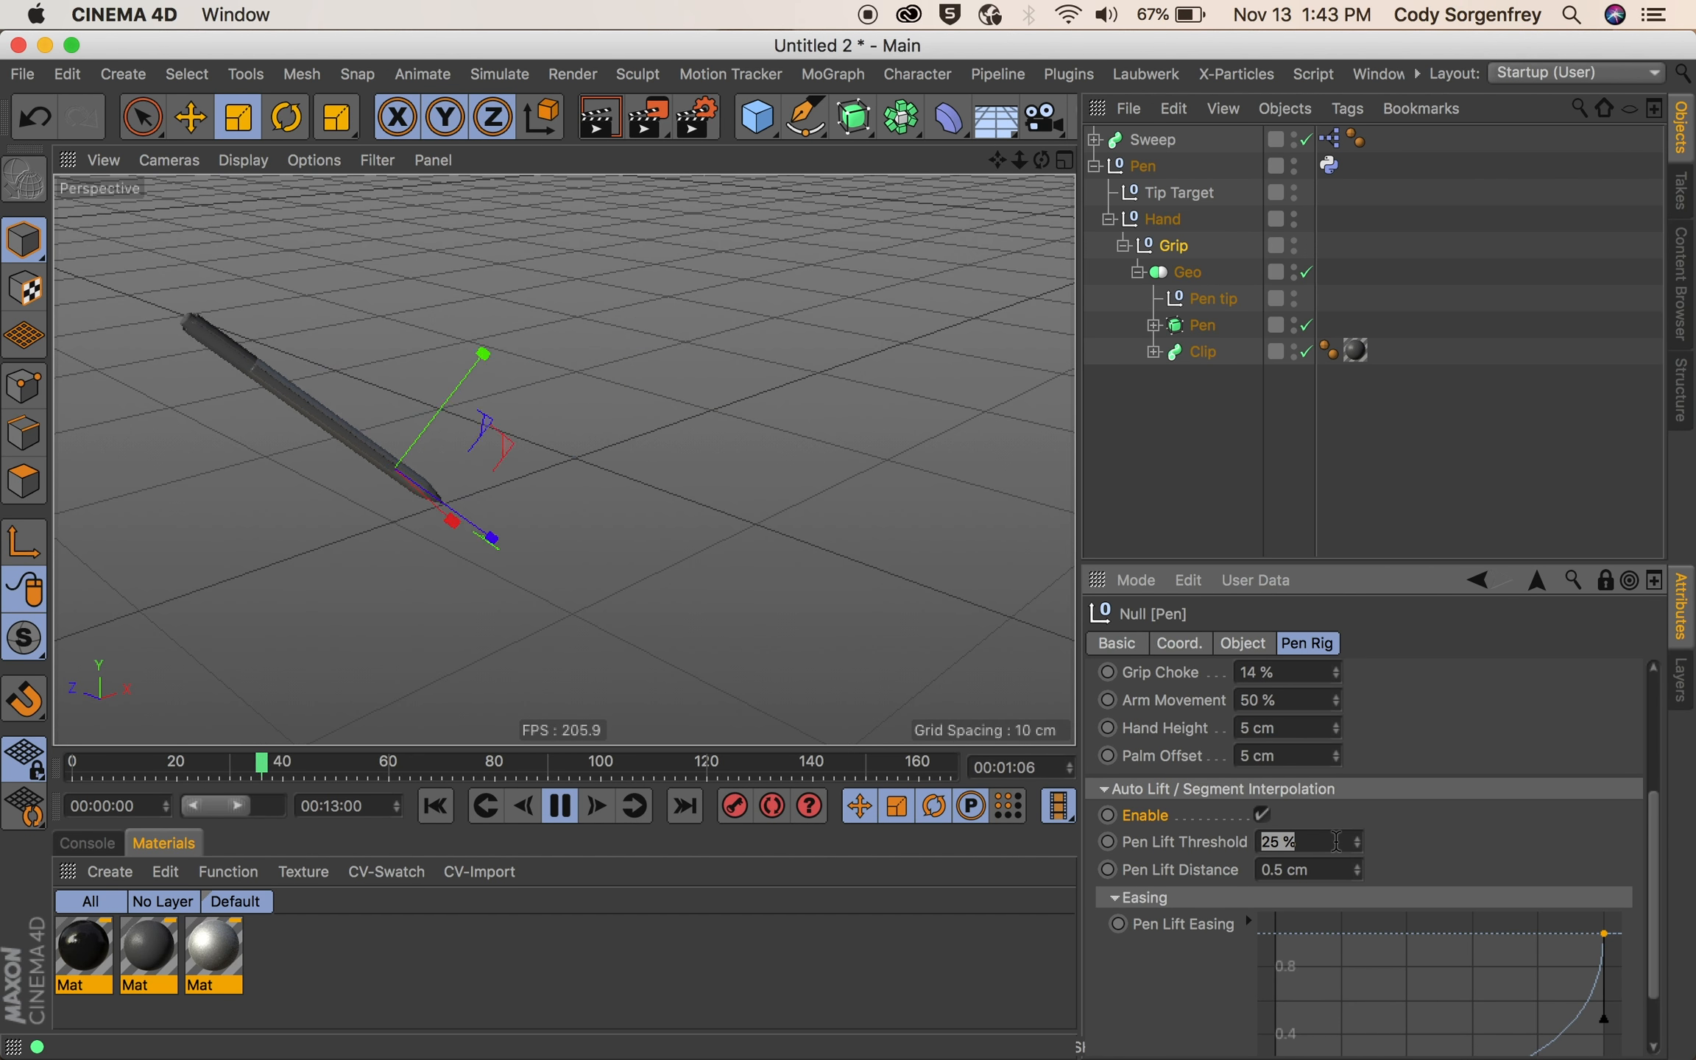
text(1)
key(Return)
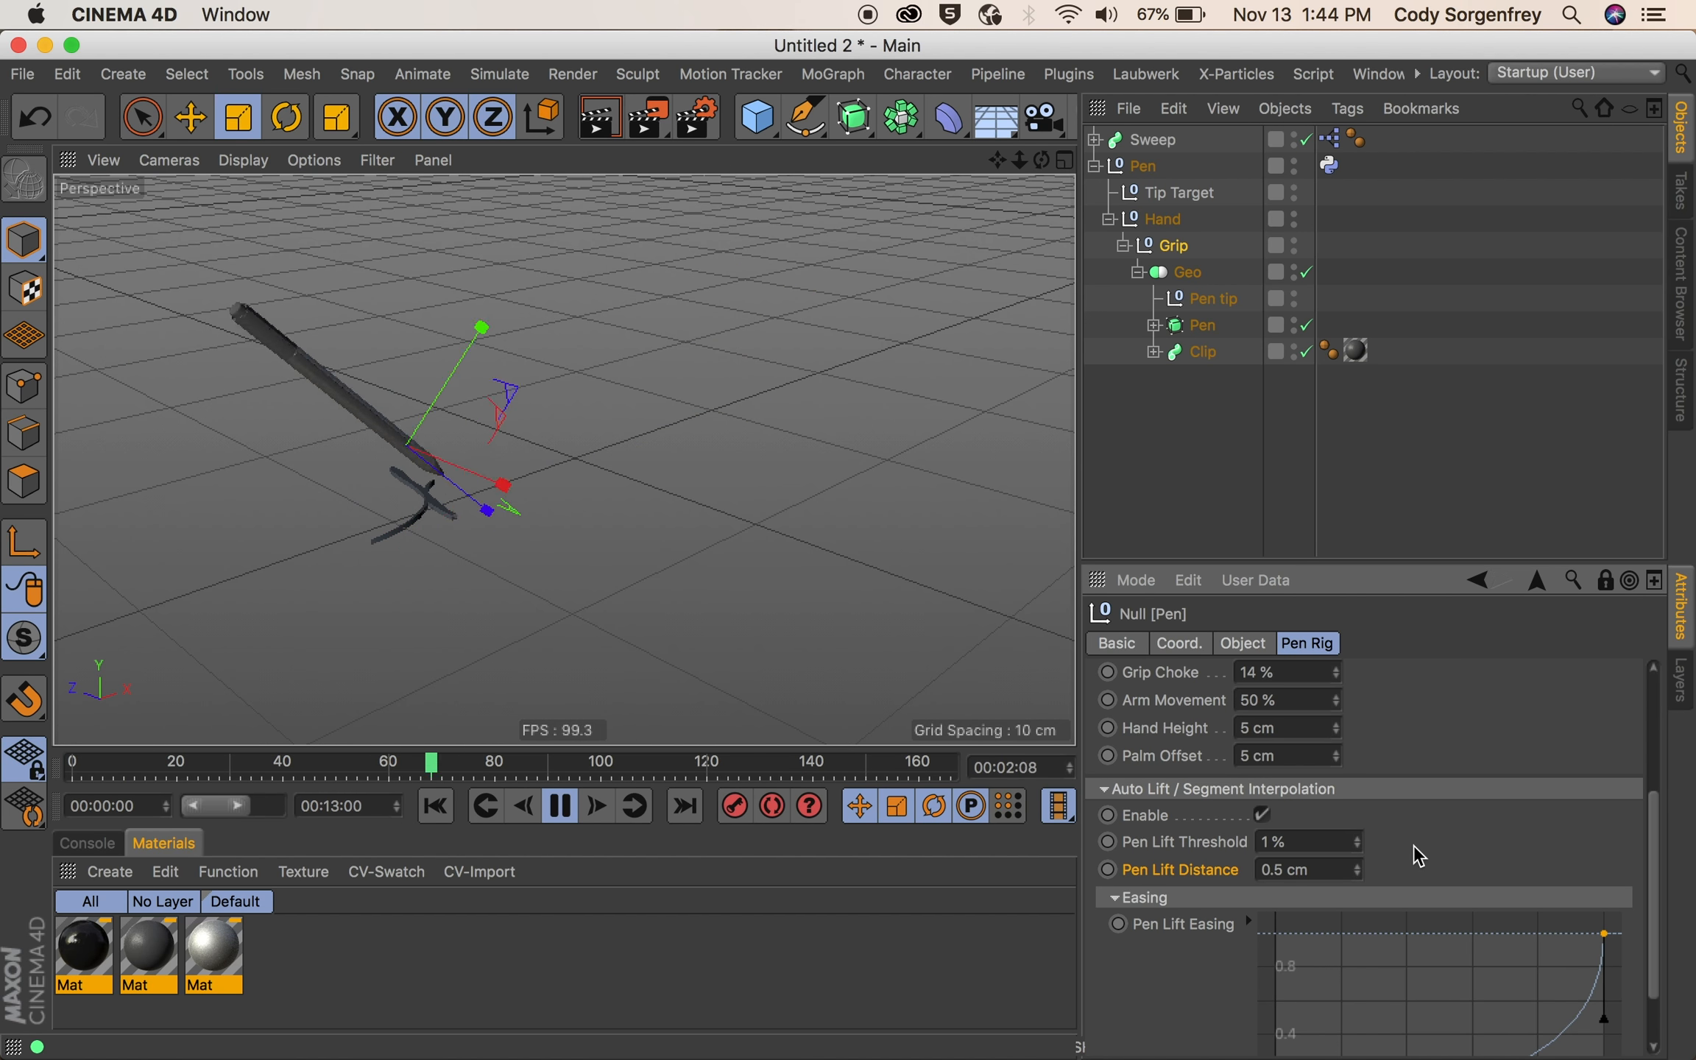
- Try a Pen Lift Distance of 10 cm for the pen rig and return it to 0.5 cm
click(1327, 868)
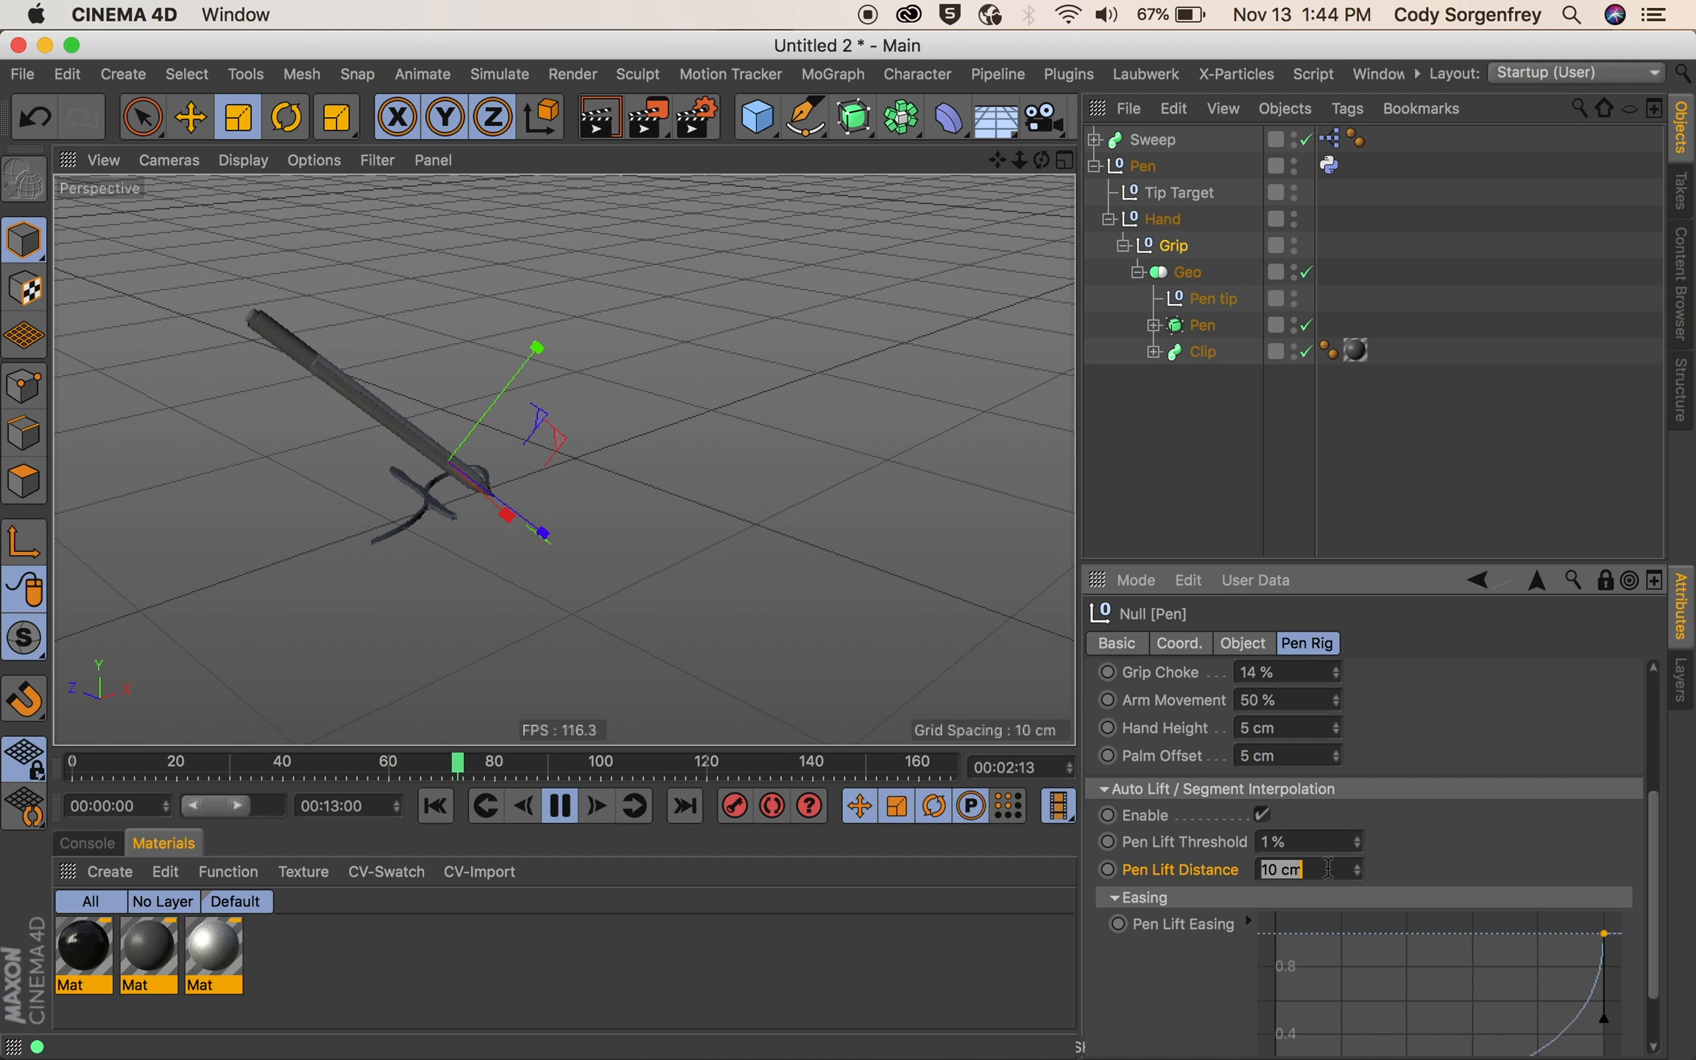
text(0.5)
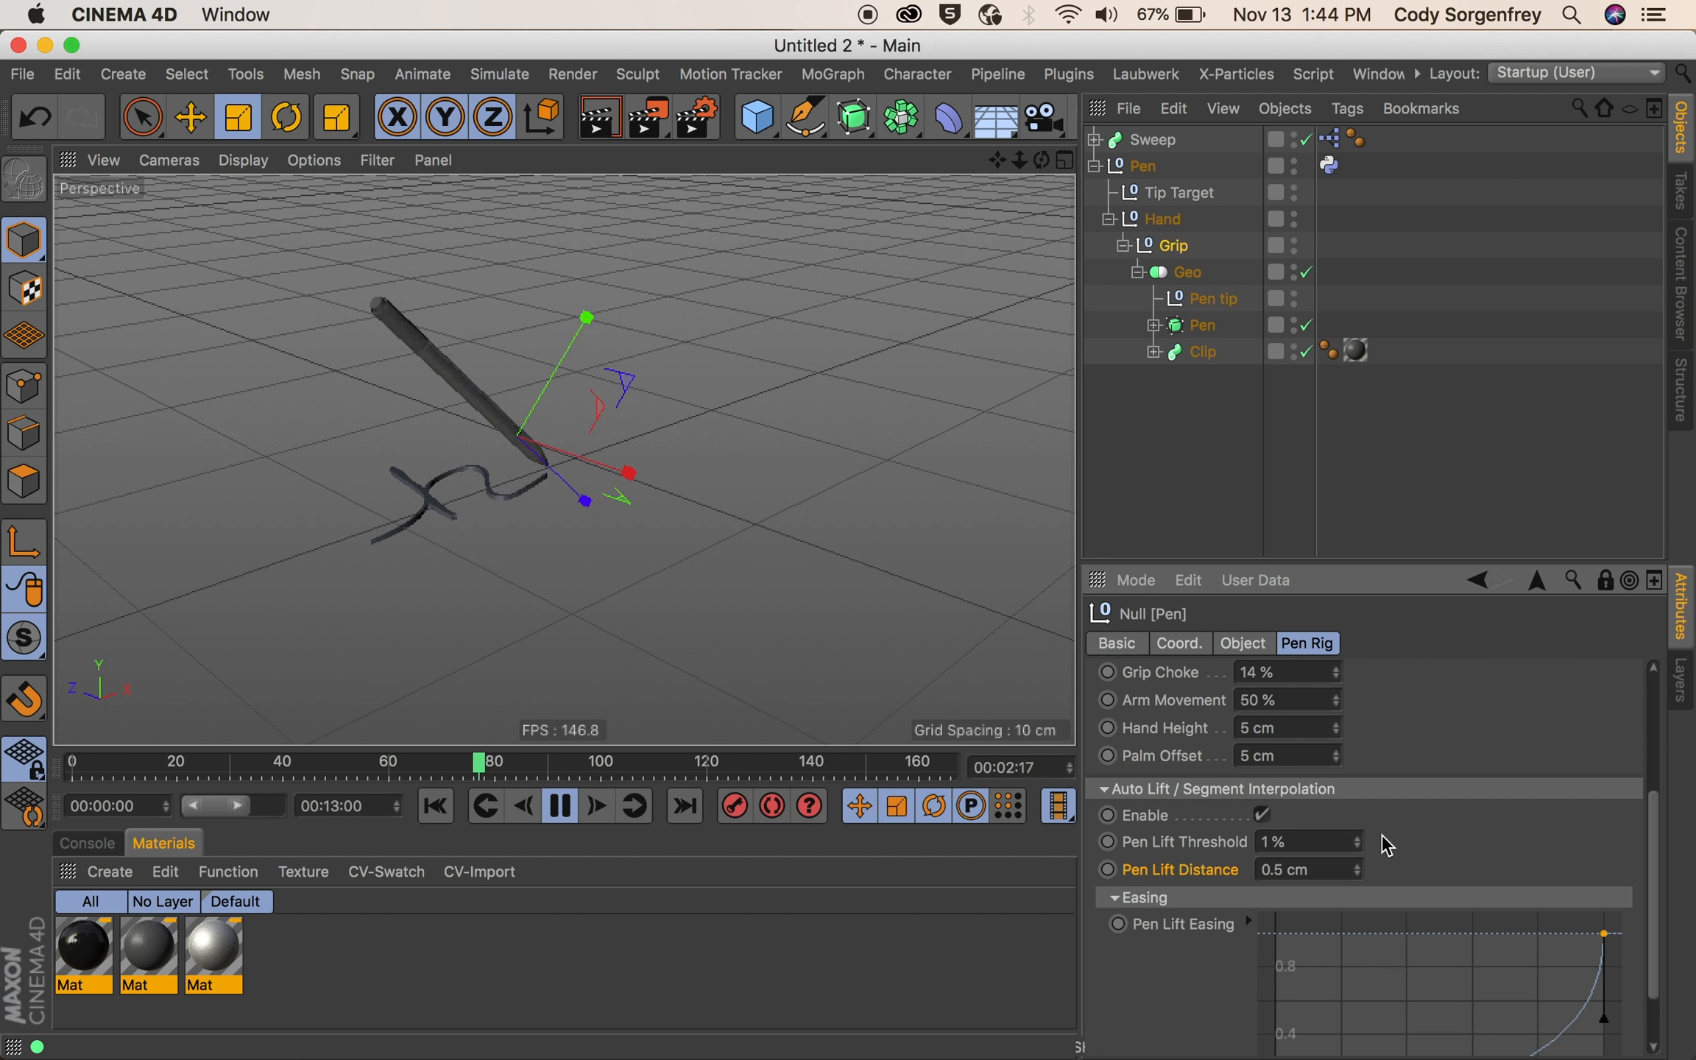
- Try reshaping the Pen Lift Easing curve into an S-curve by flattening its end tangent, and undo the change
scroll(1386, 844, down, 3)
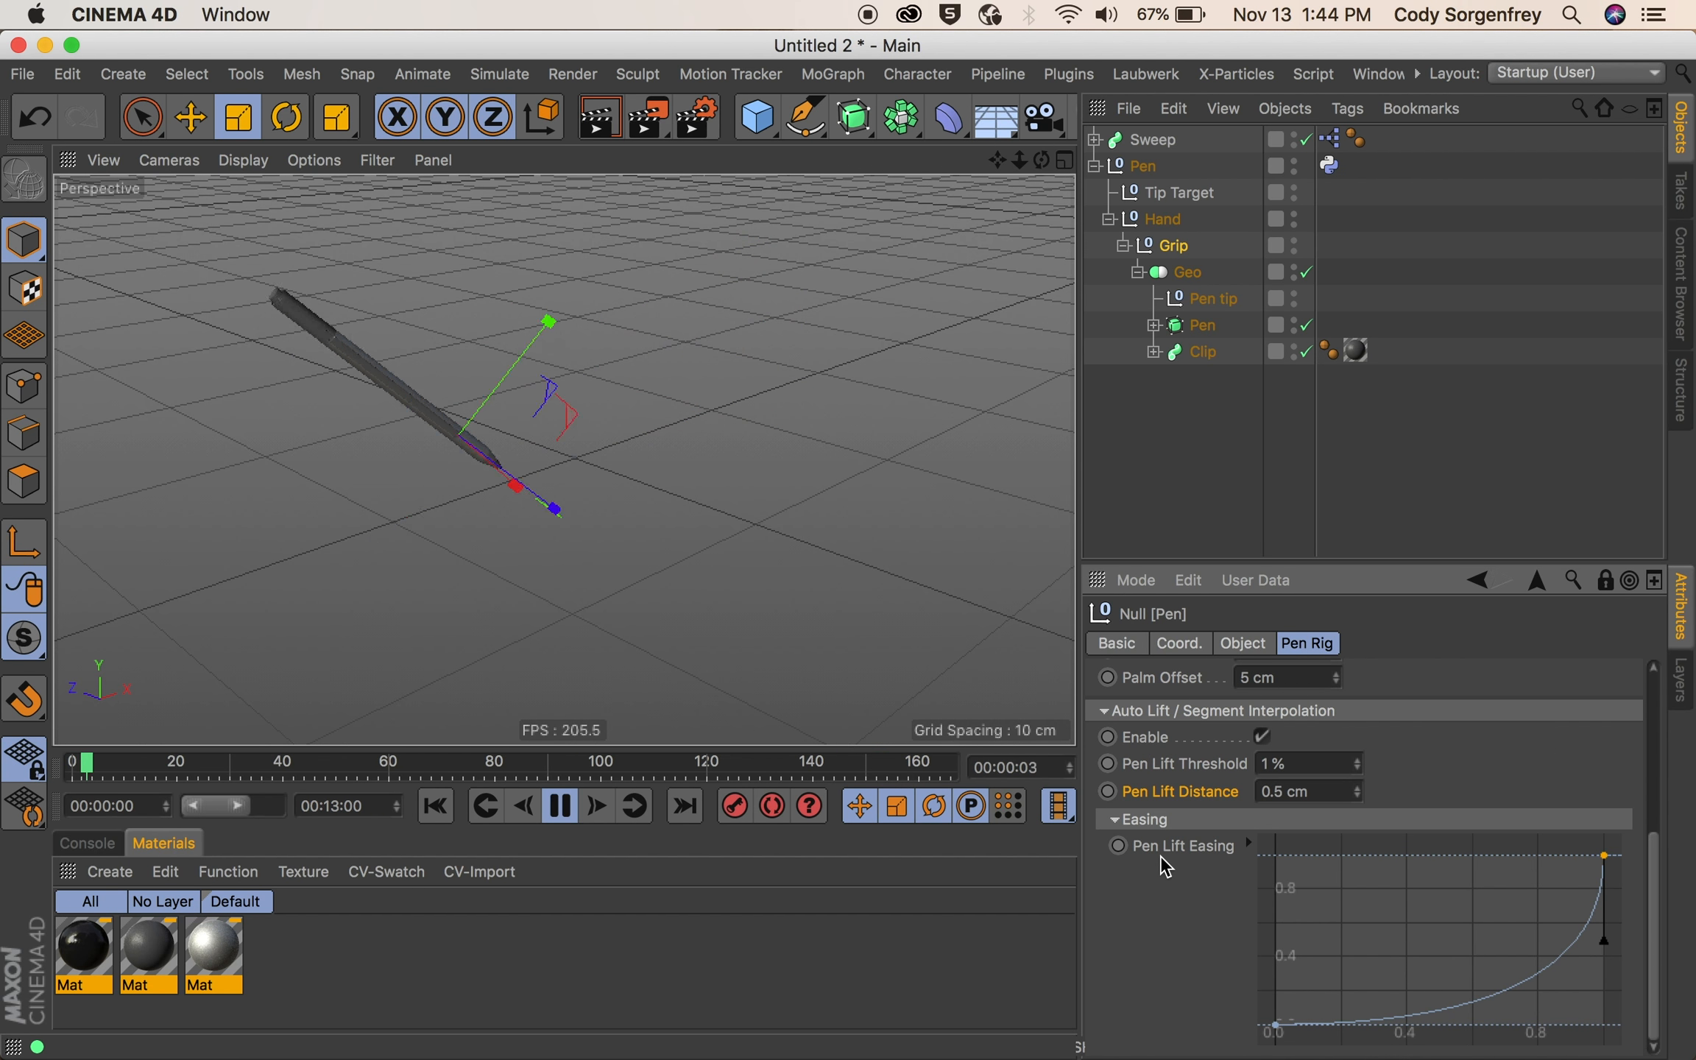
click(1187, 843)
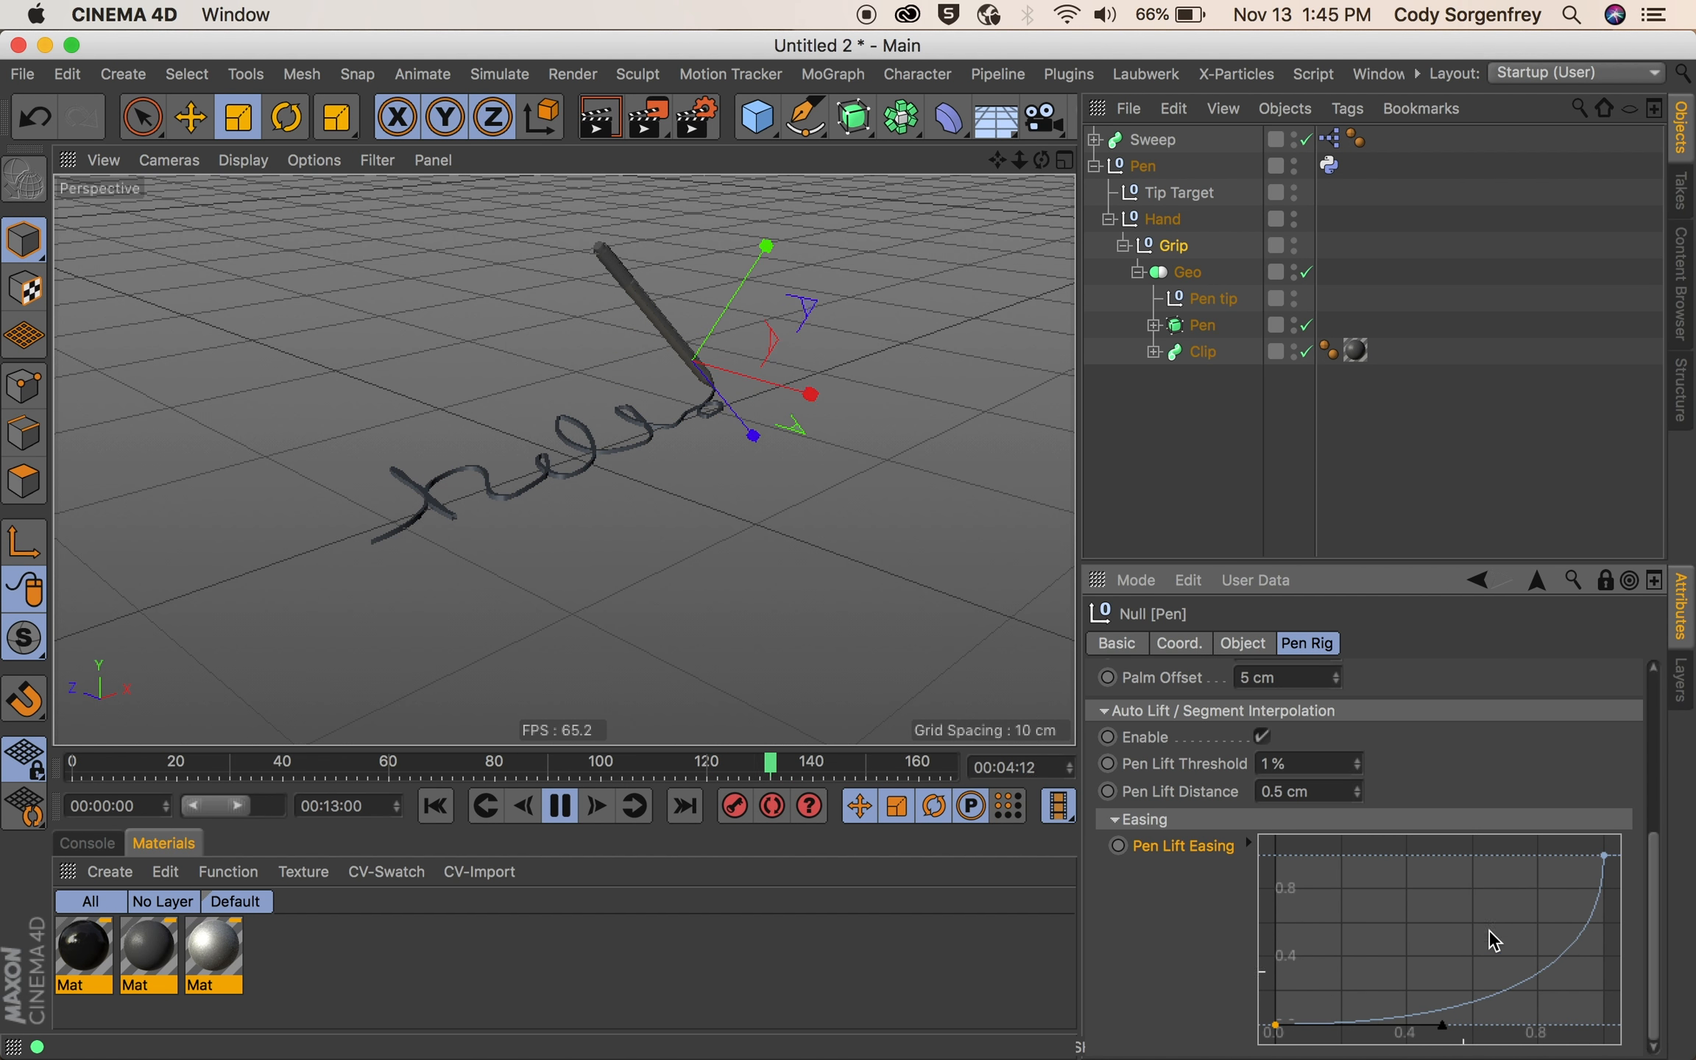
drag(1602, 950, 1448, 857)
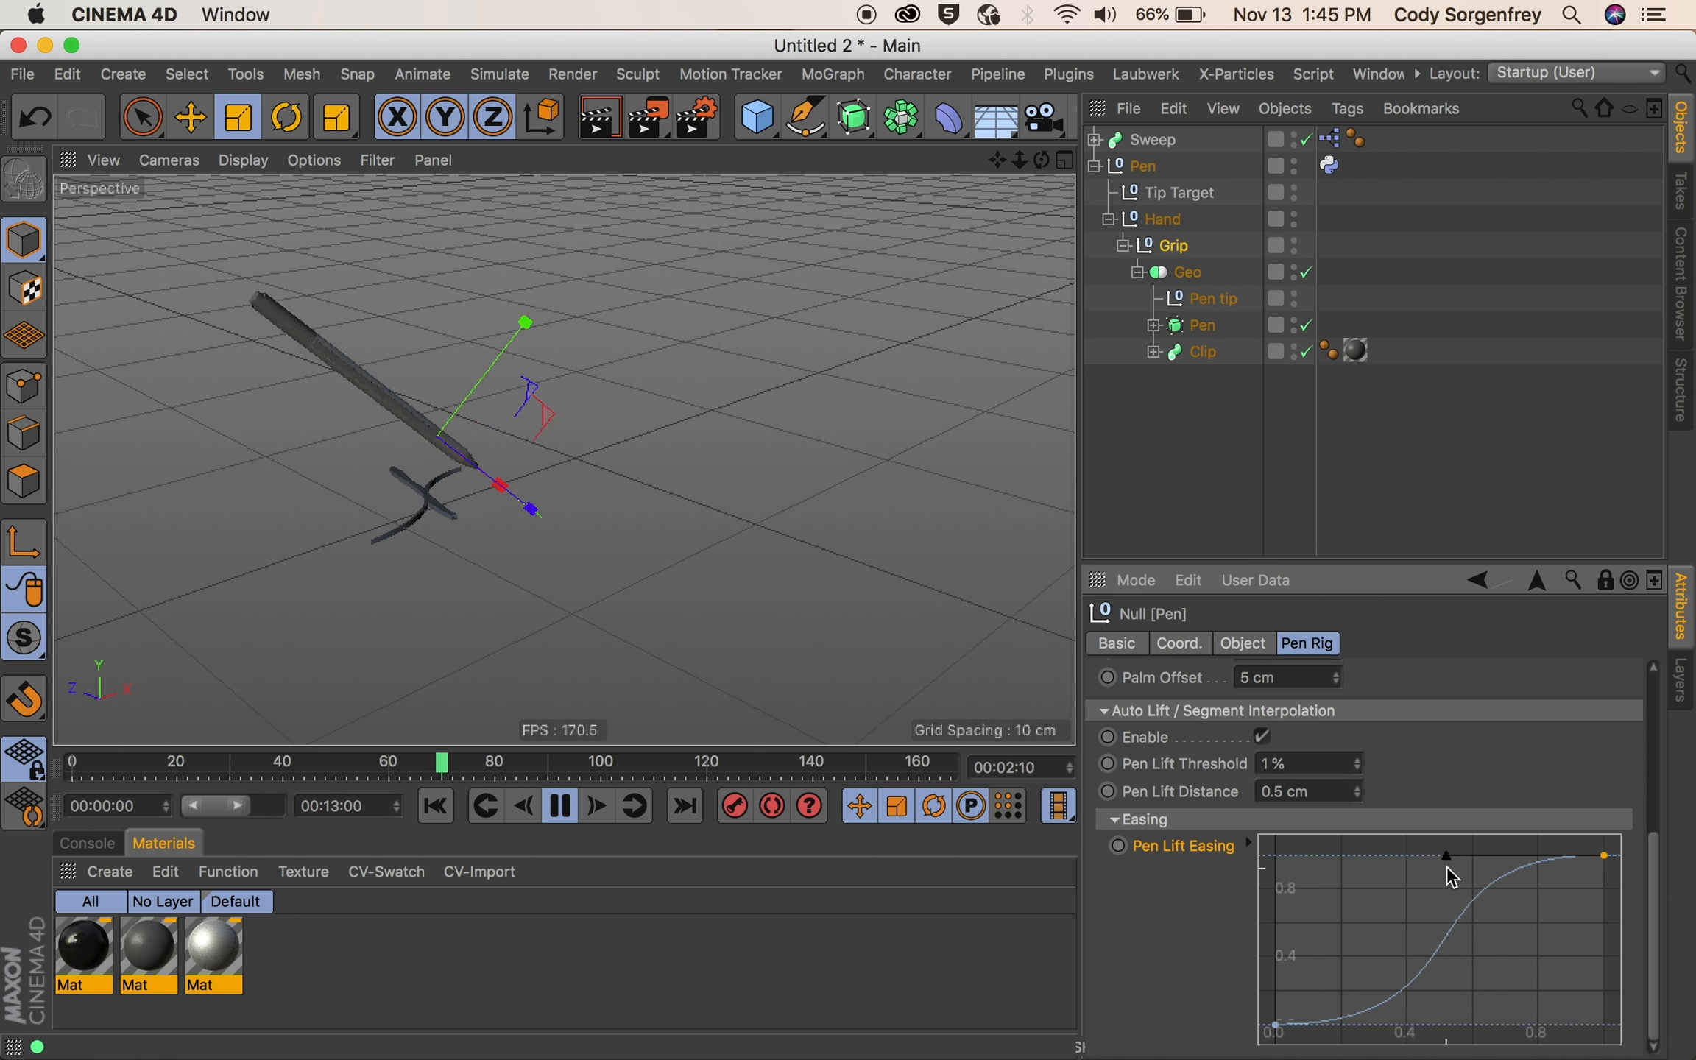
key(super+z)
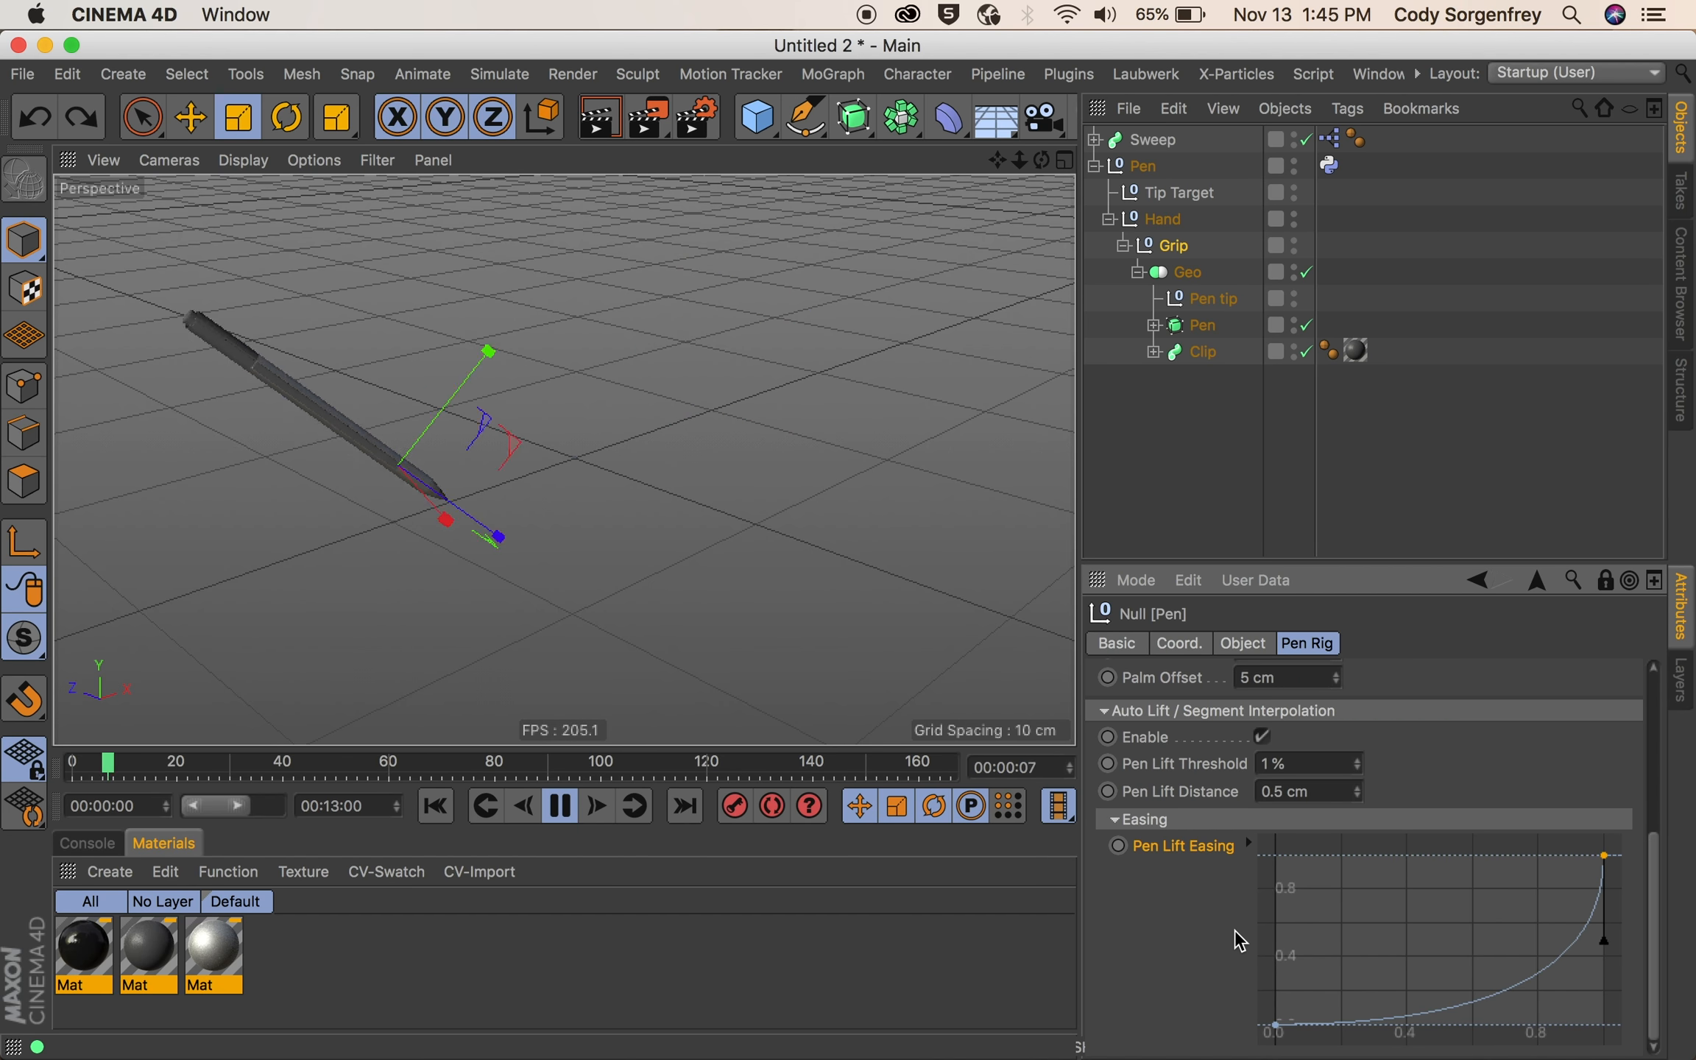
scroll(1399, 883, up, 5)
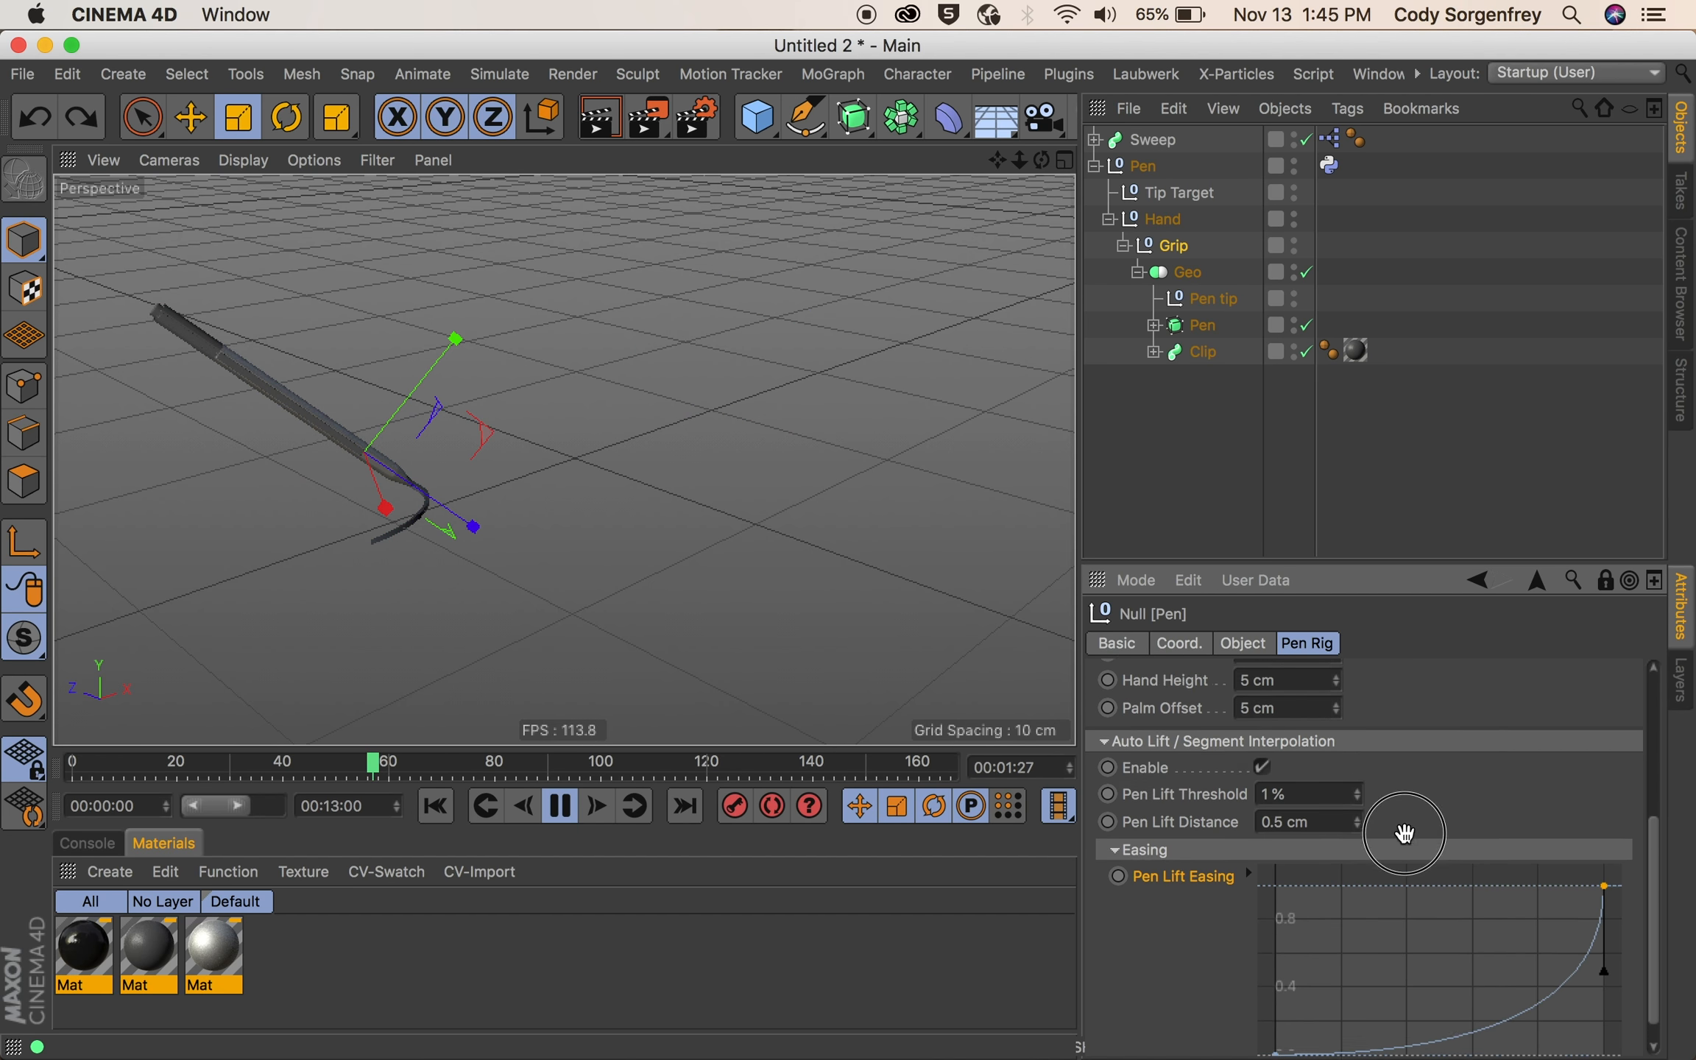